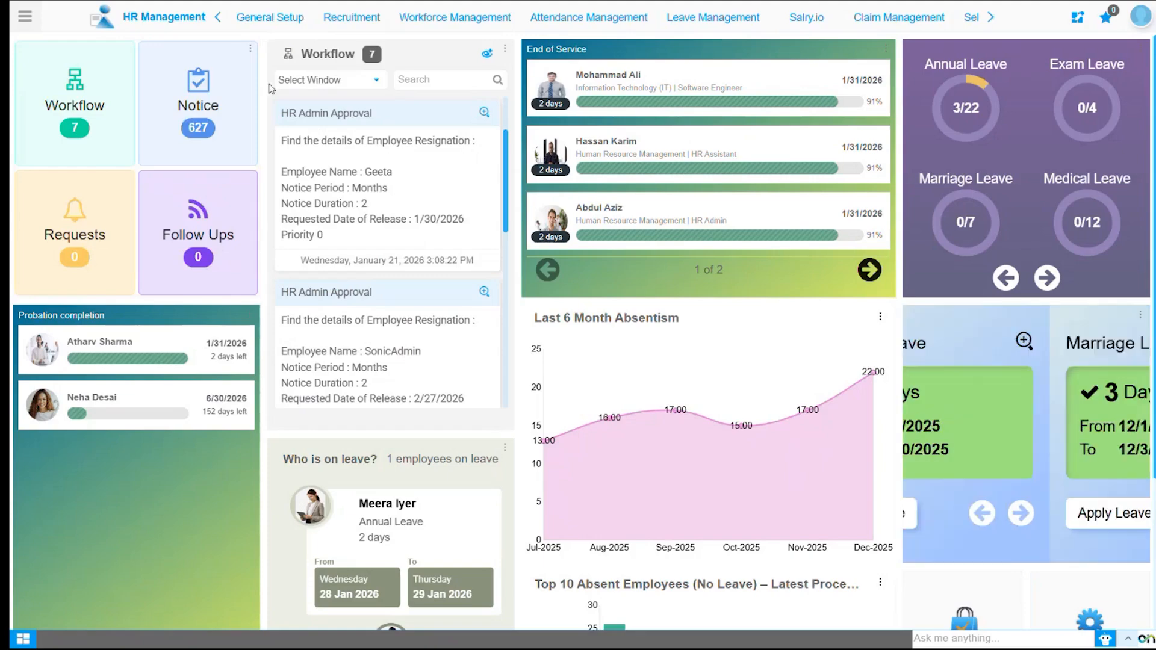
- Open the Transfer Requisition screen from the employment actions of Workforce Management
left_click(424, 18)
scroll(415, 174, "down", 1)
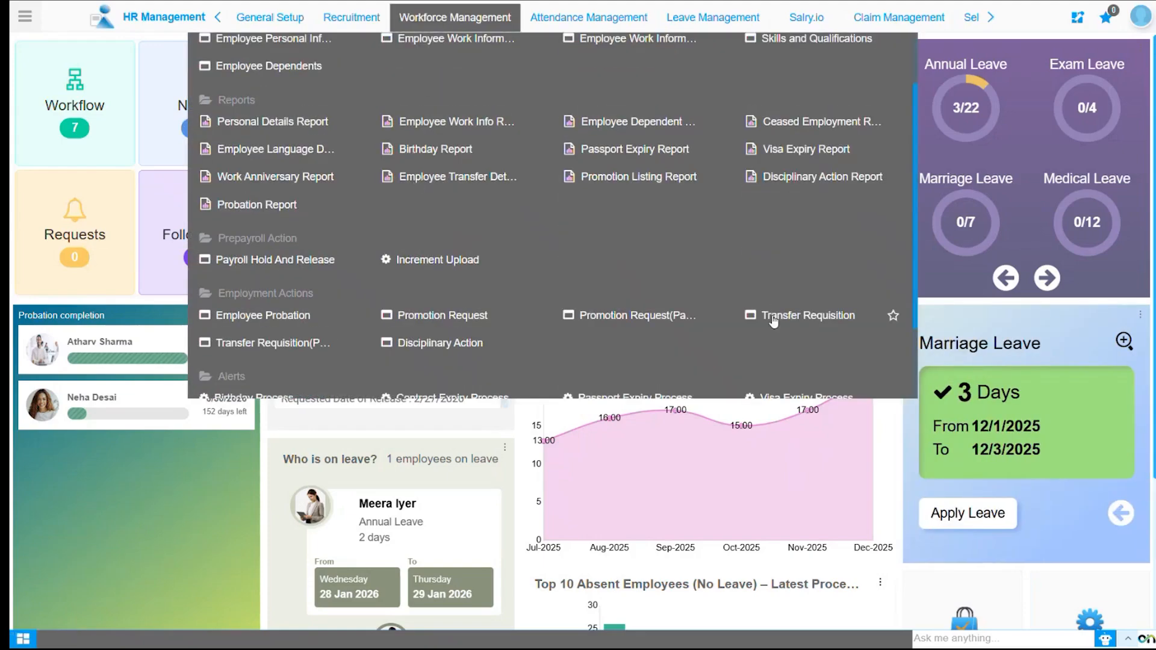
left_click(776, 326)
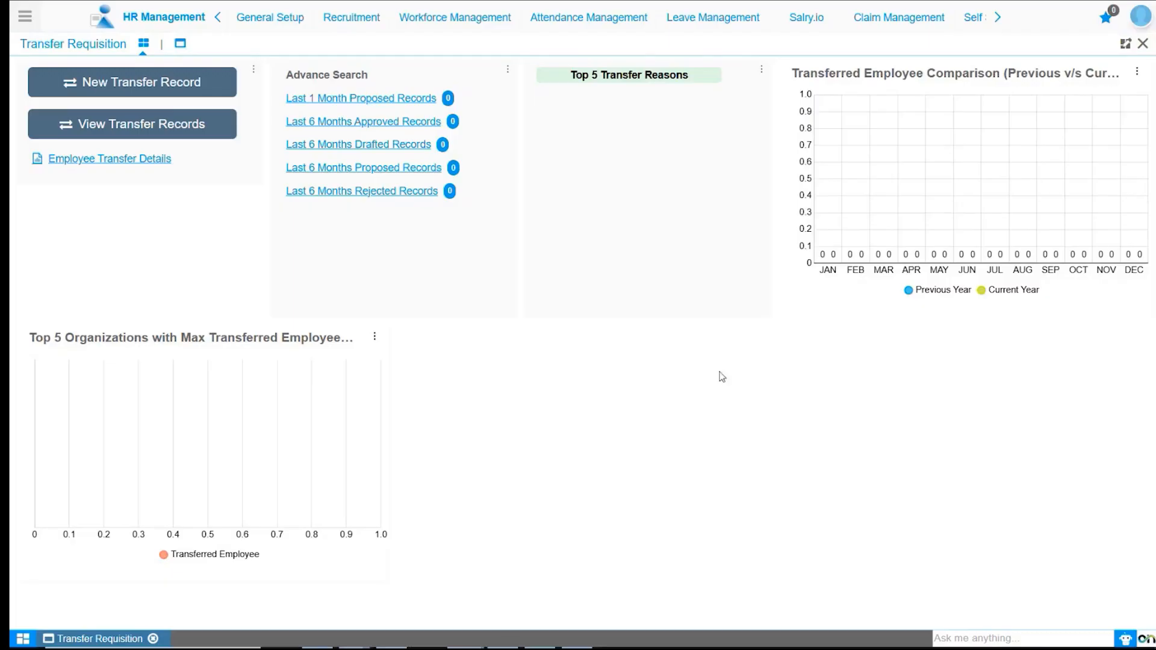
- View the blank new transfer form and the list of transfer records, returning to the Transfer Requisition dashboard after each
left_click(224, 97)
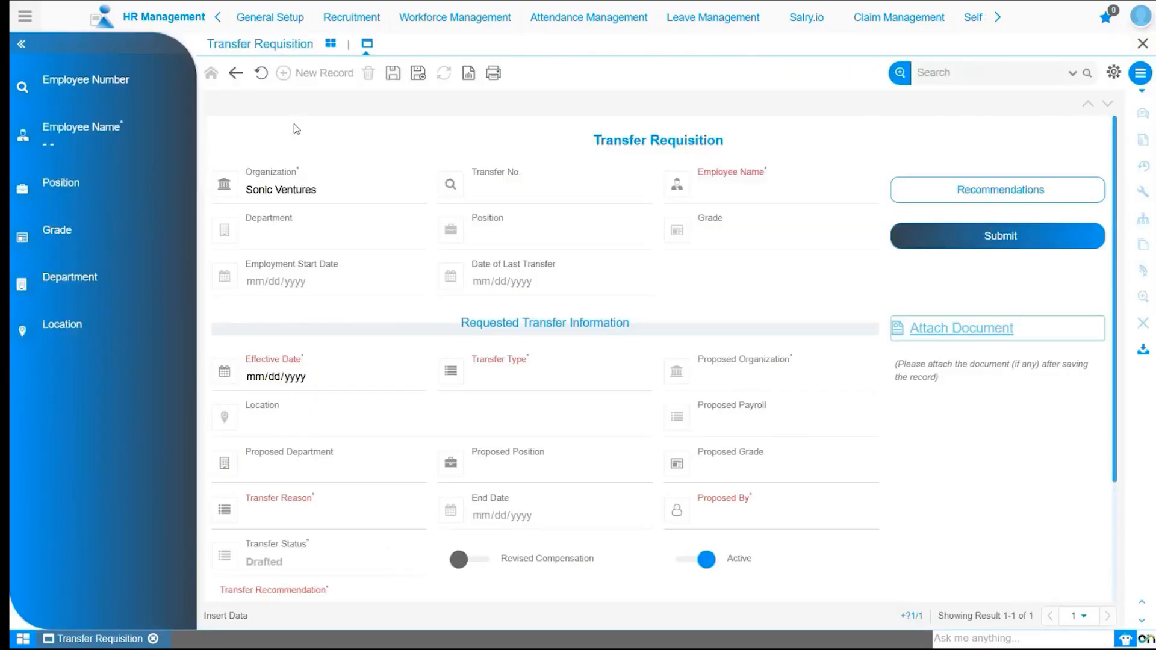
left_click(332, 43)
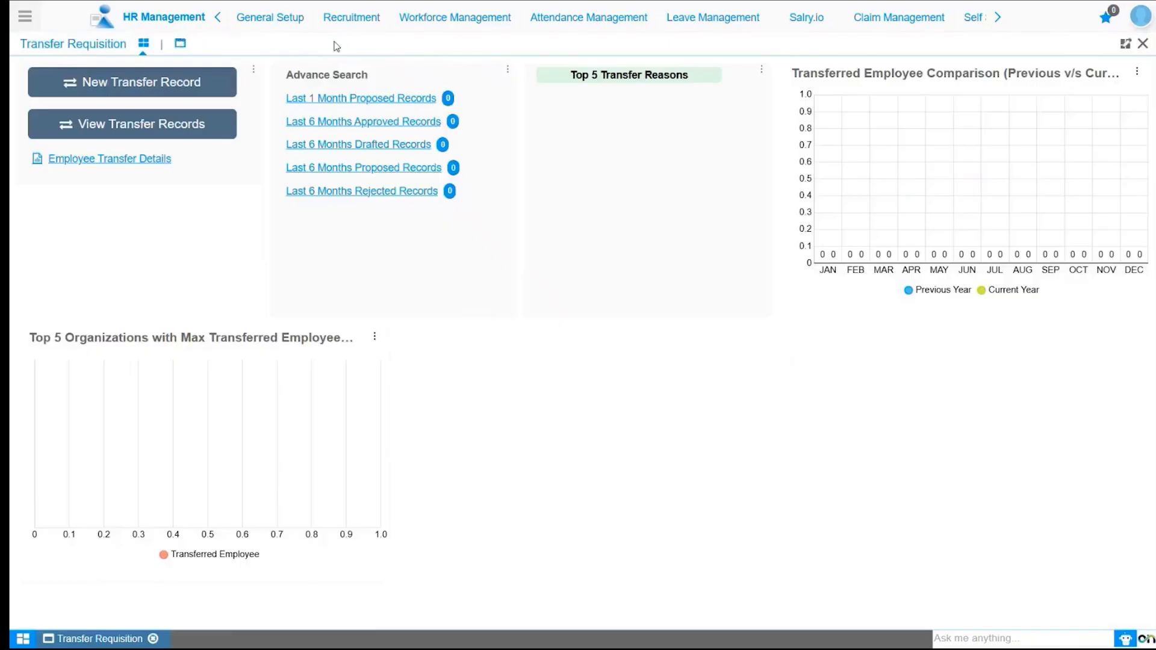
left_click(218, 130)
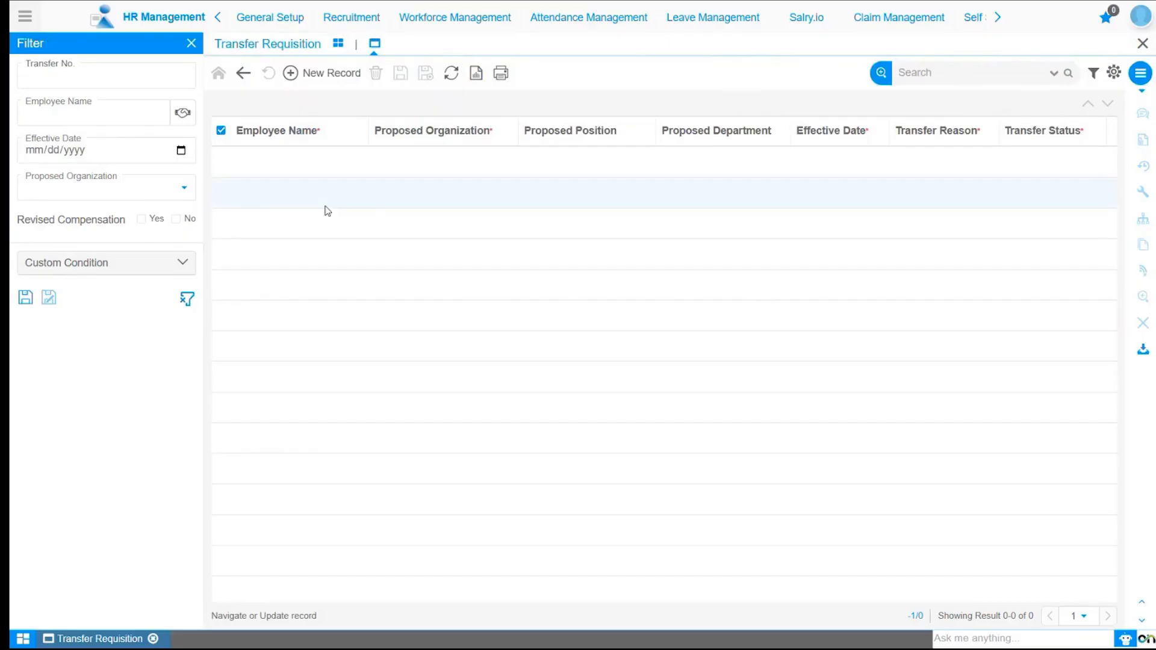
left_click(338, 45)
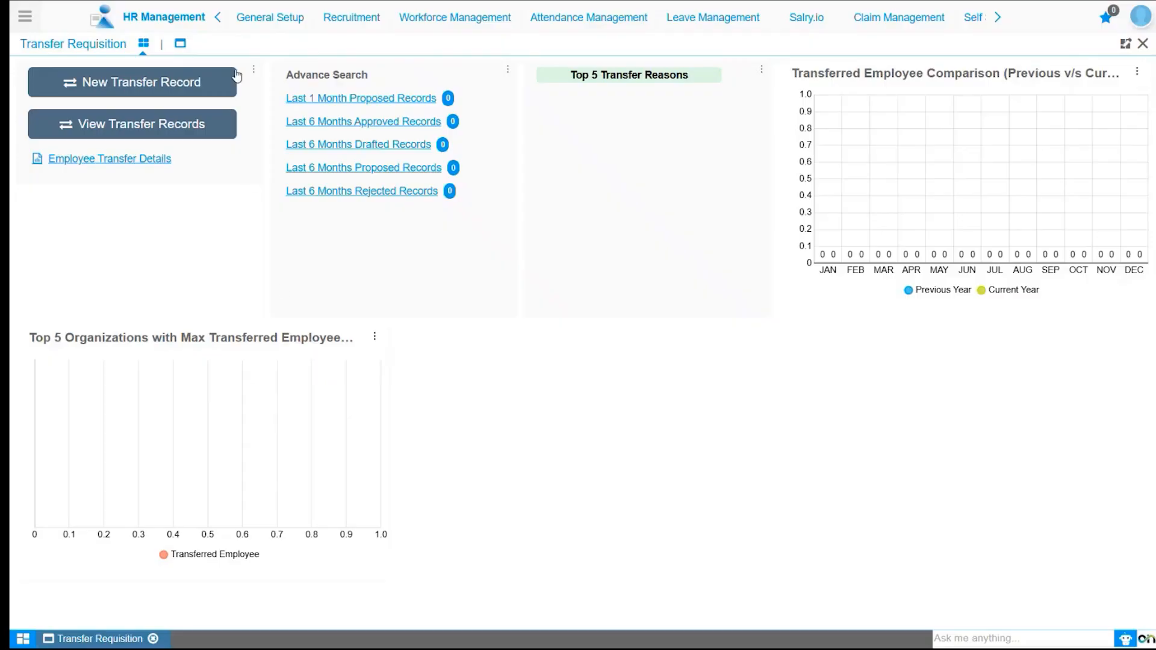
- Start a new transfer requisition record and keep Sonic Ventures as its organization
left_click(181, 44)
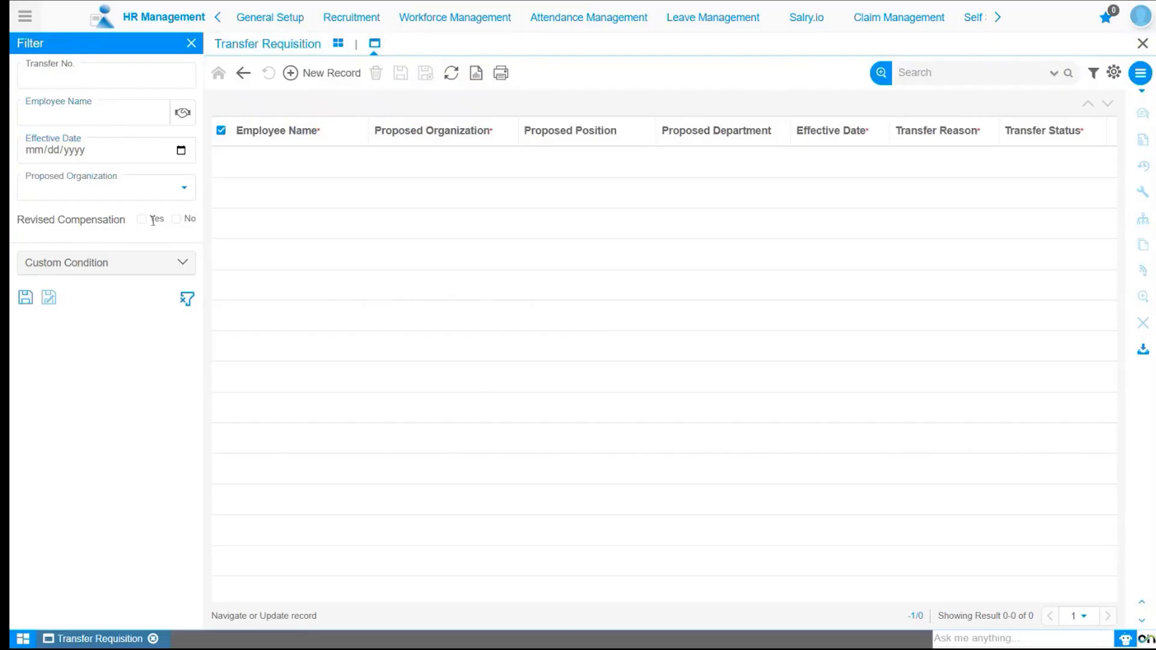
left_click(322, 84)
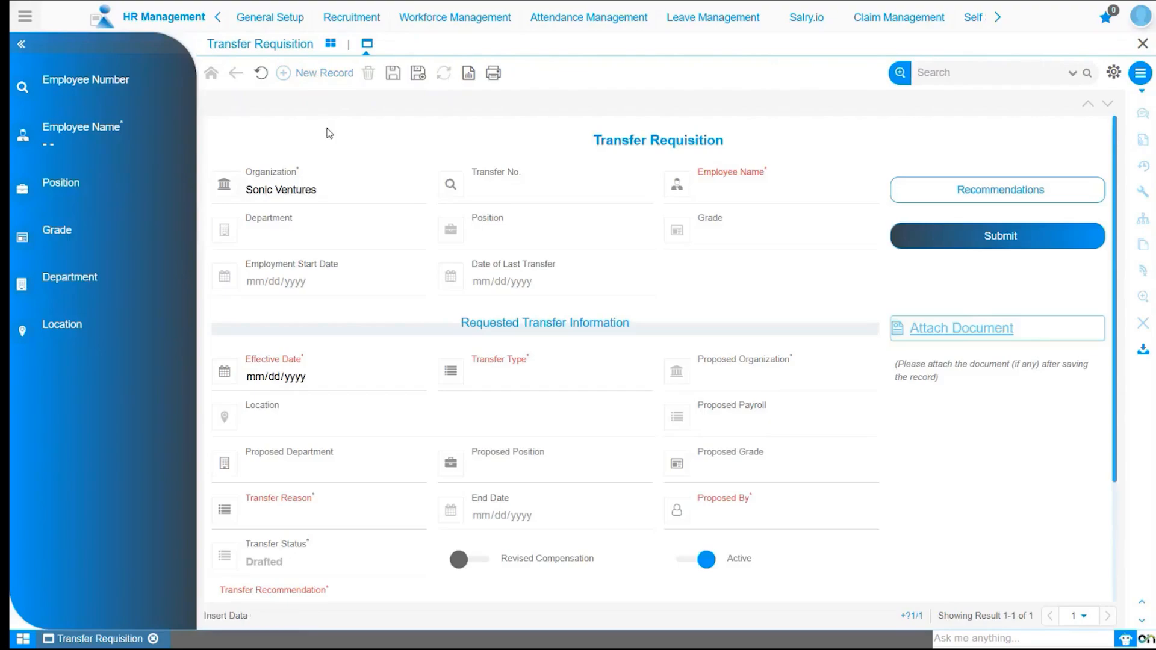
left_click(359, 194)
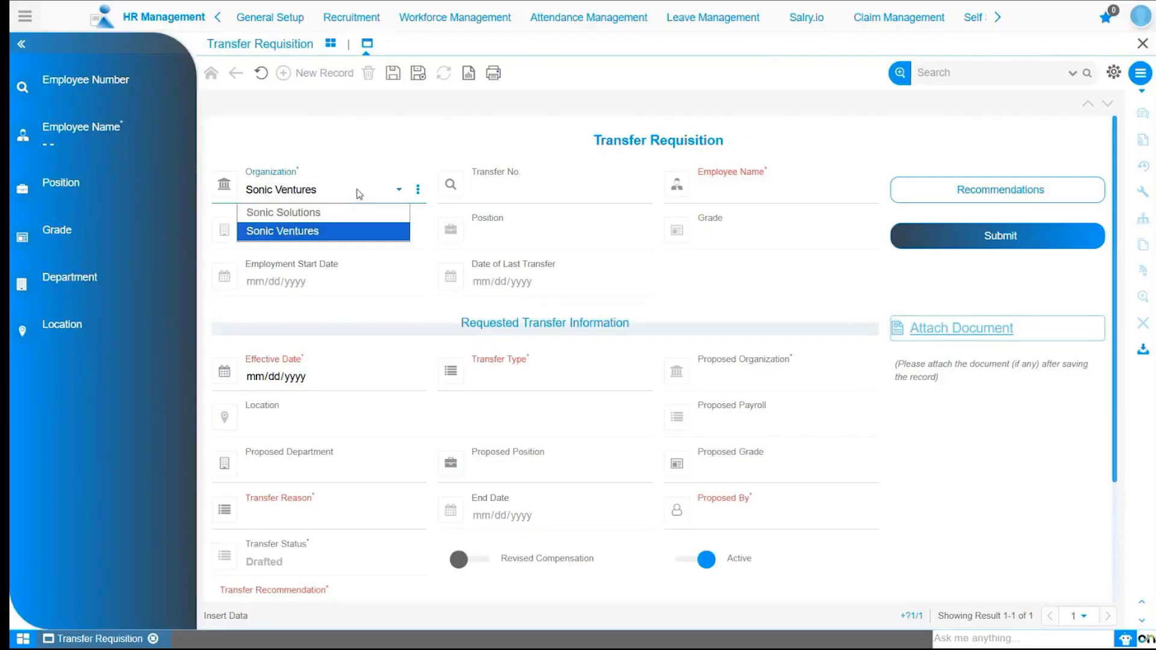
key("Tab")
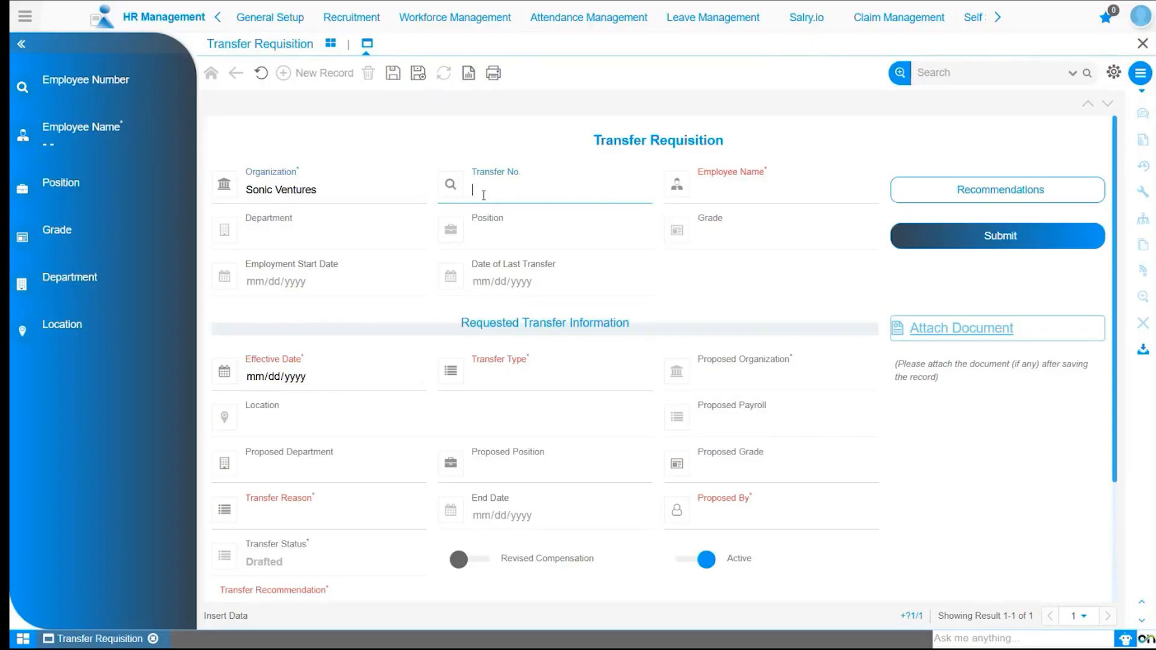
- Look up the employee by name in the employee information list and assign them to the transfer requisition
left_click(723, 196)
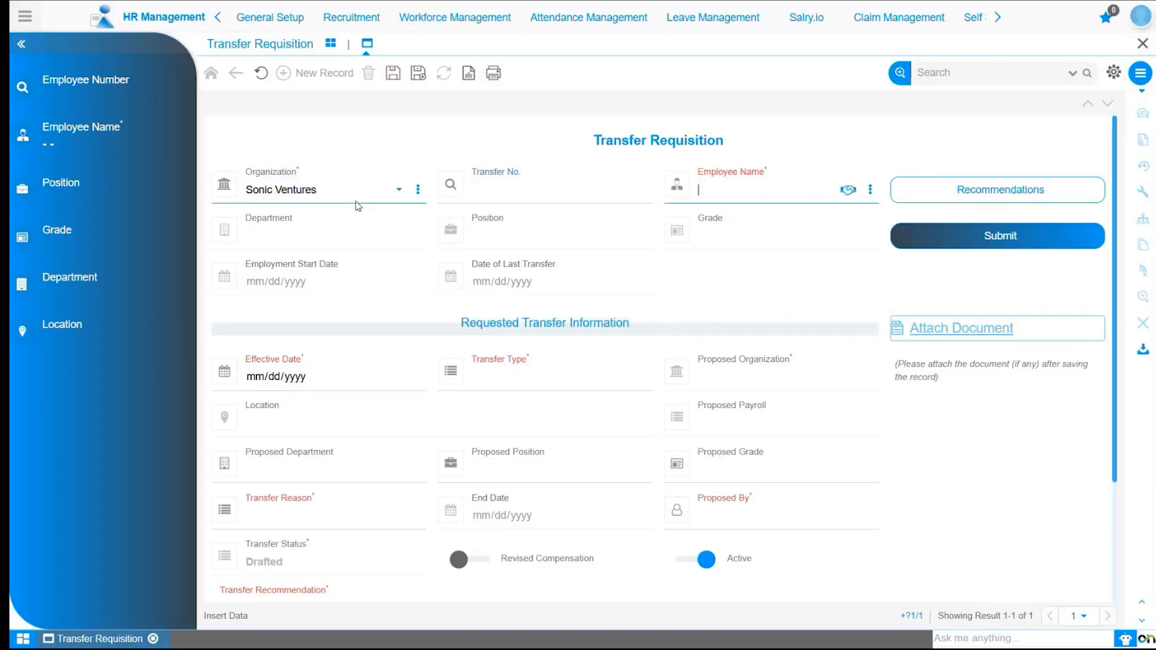
type("sus")
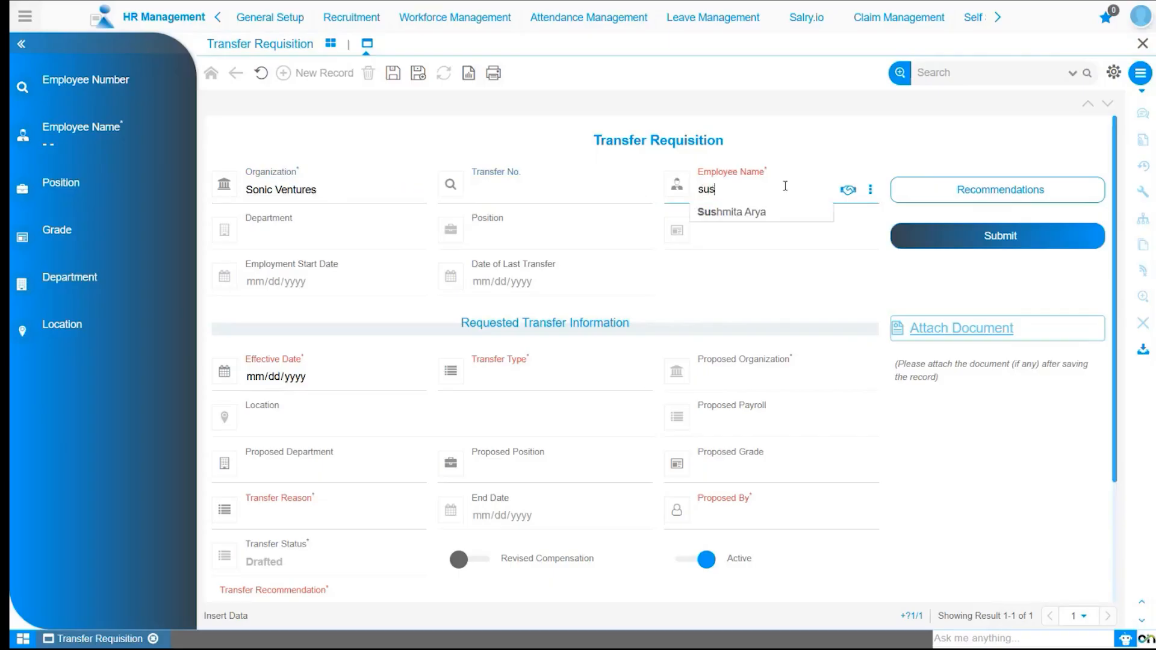
left_click(849, 191)
left_click(329, 240)
type("h")
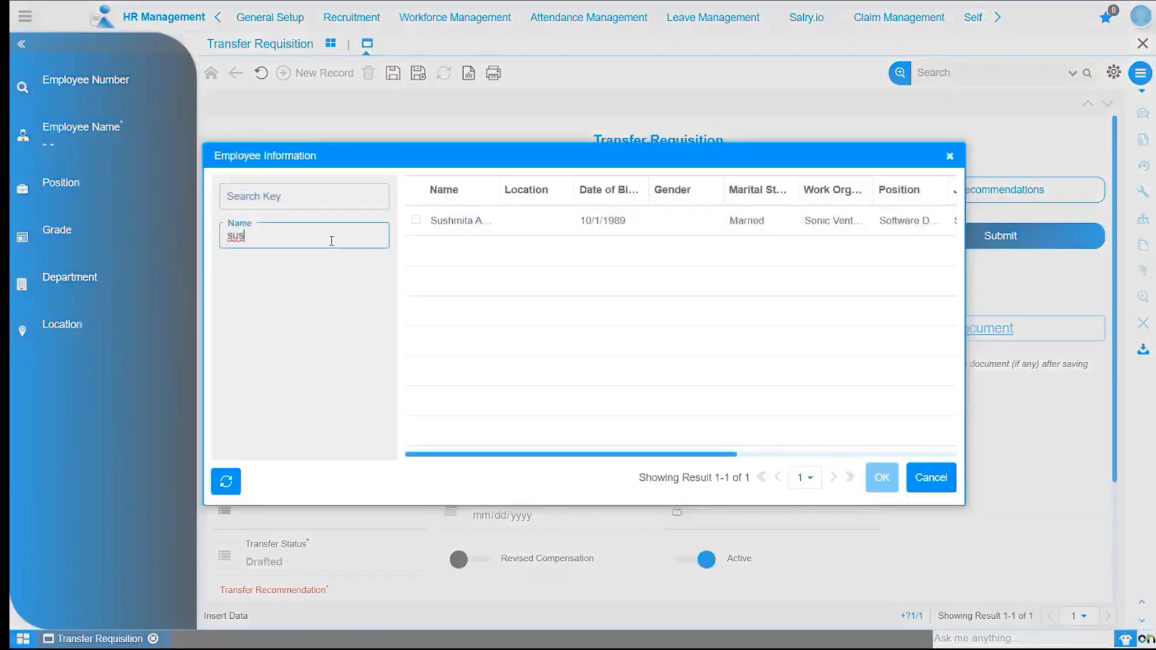
left_click(437, 222)
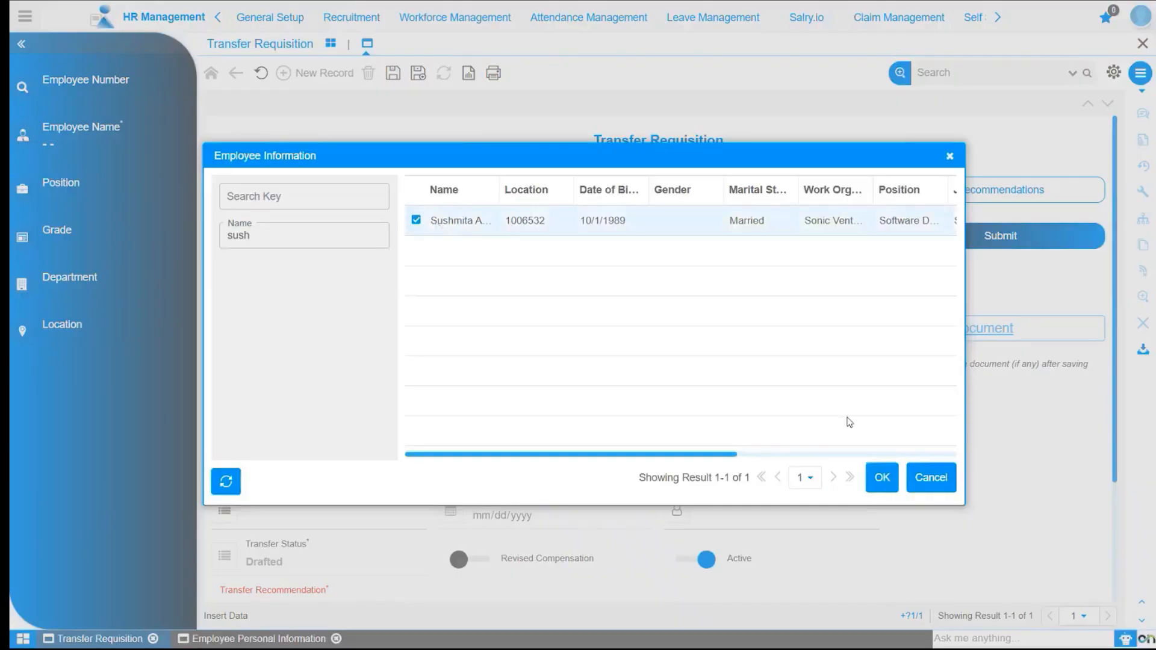
left_click(882, 479)
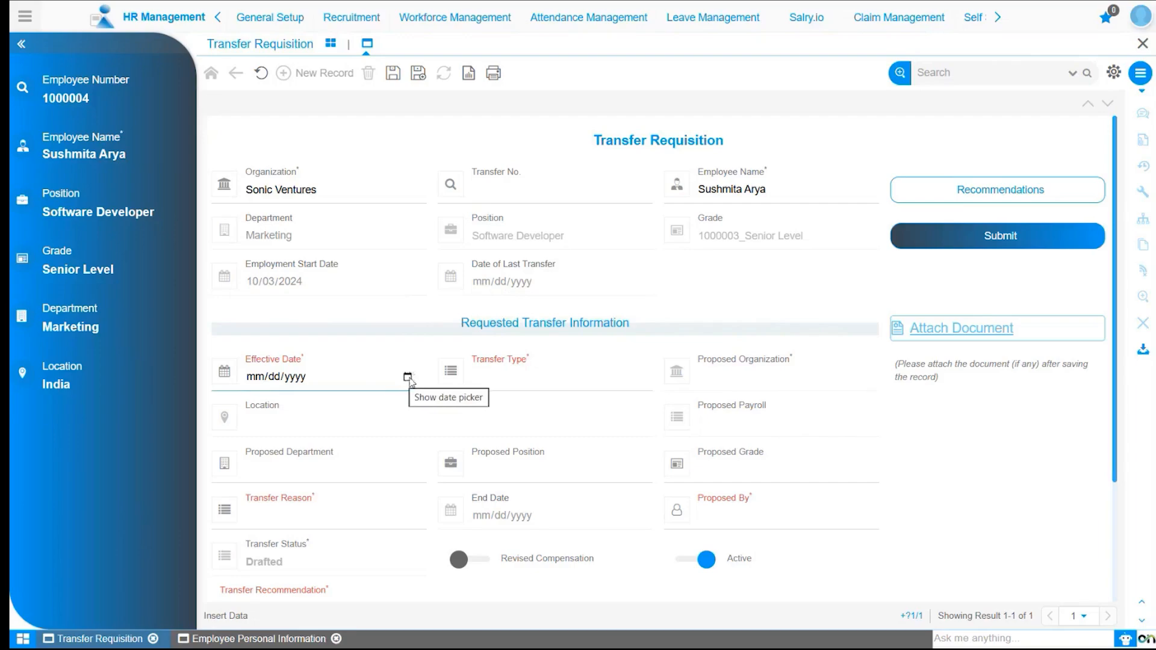
- Try to set the transfer's effective date to 09/03/2024
left_click(407, 378)
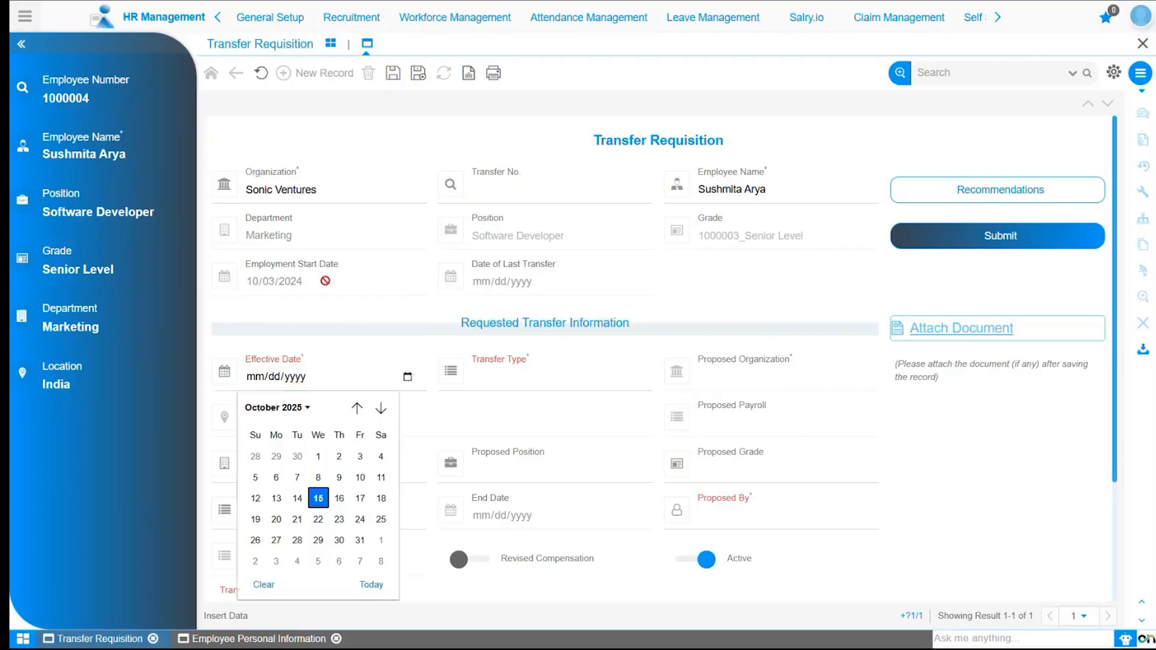
left_click(256, 378)
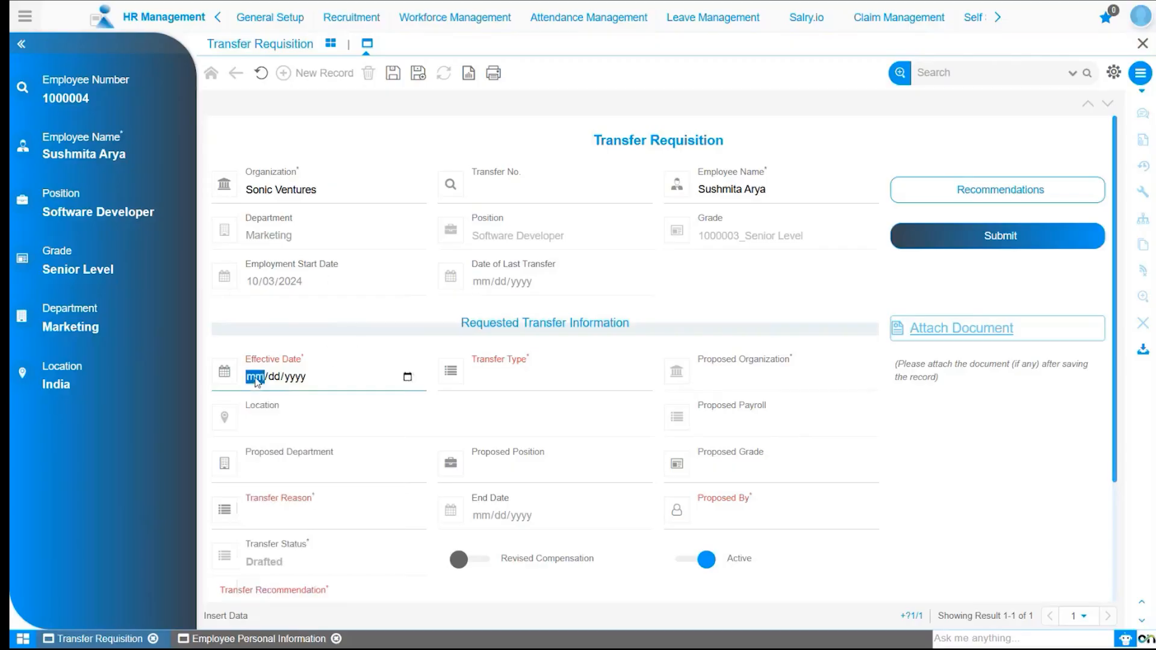
type("09032024")
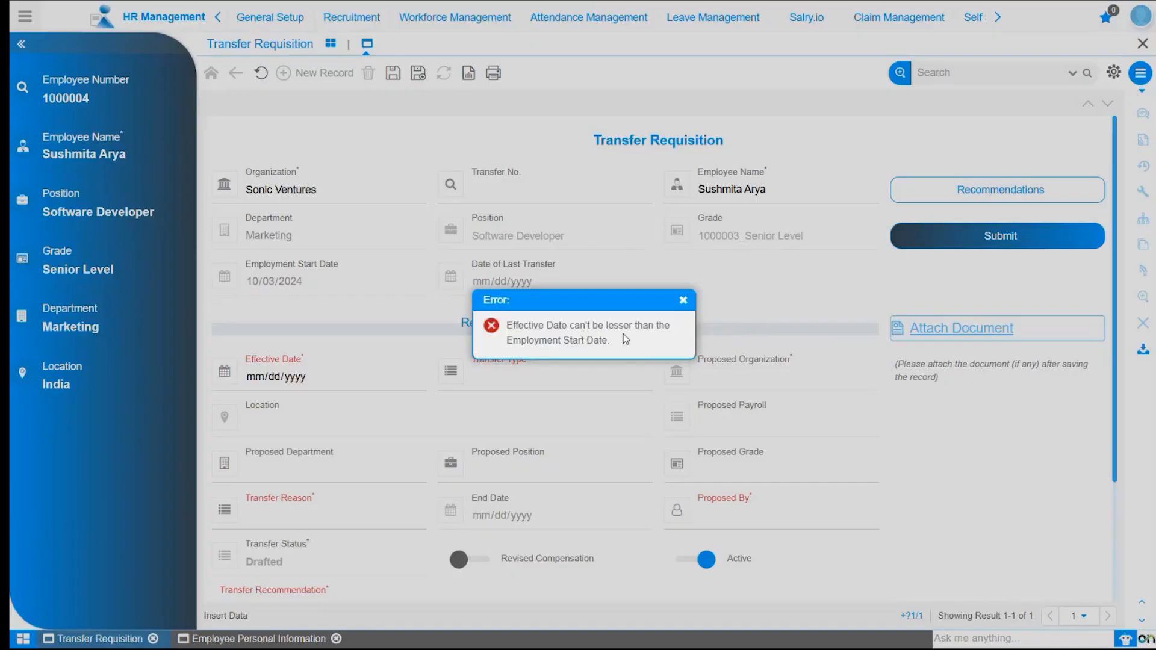
left_click(683, 300)
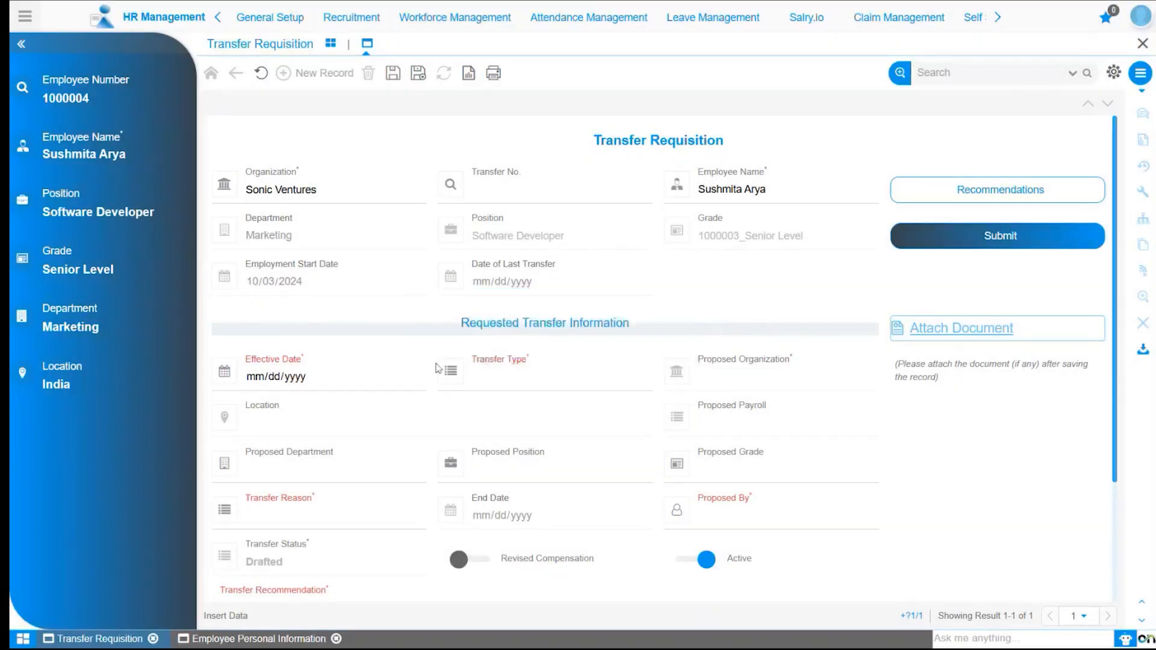
- Set the effective date to 10/15/2025 and the transfer type to Inter, after trying Intra
left_click(408, 378)
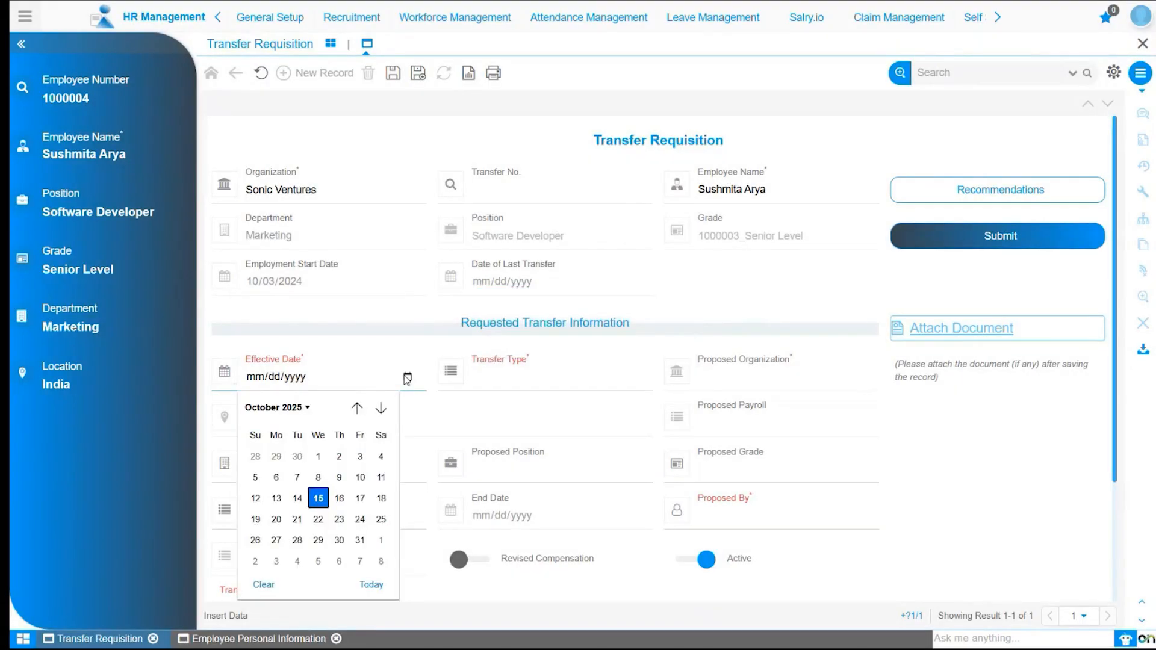
left_click(318, 499)
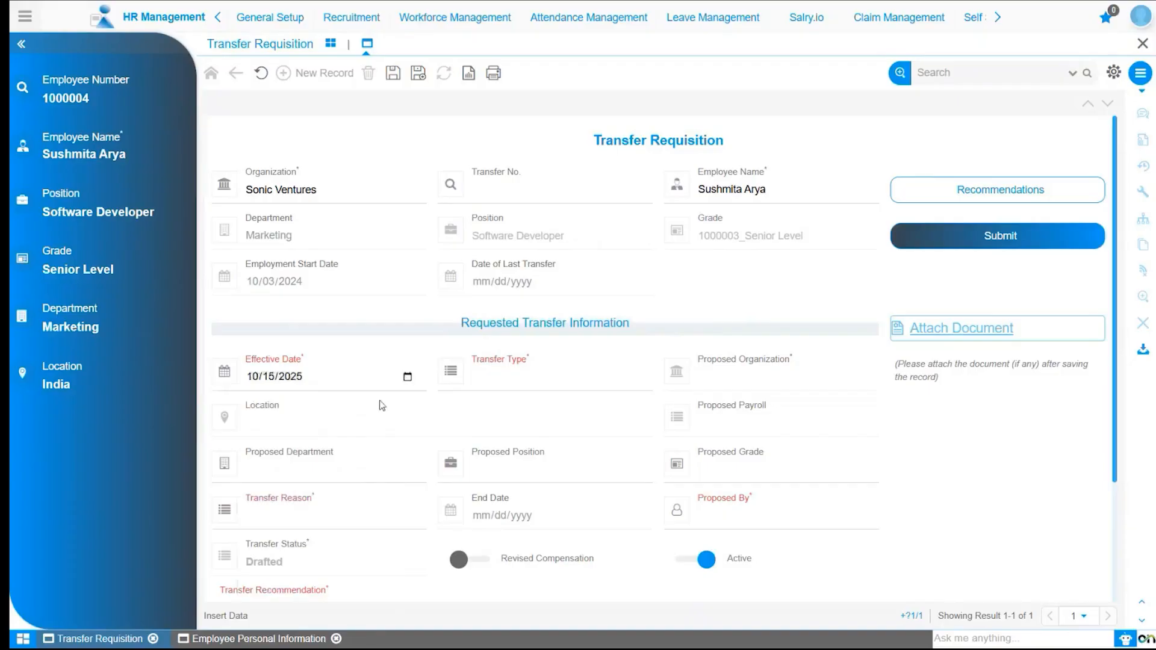
left_click(495, 385)
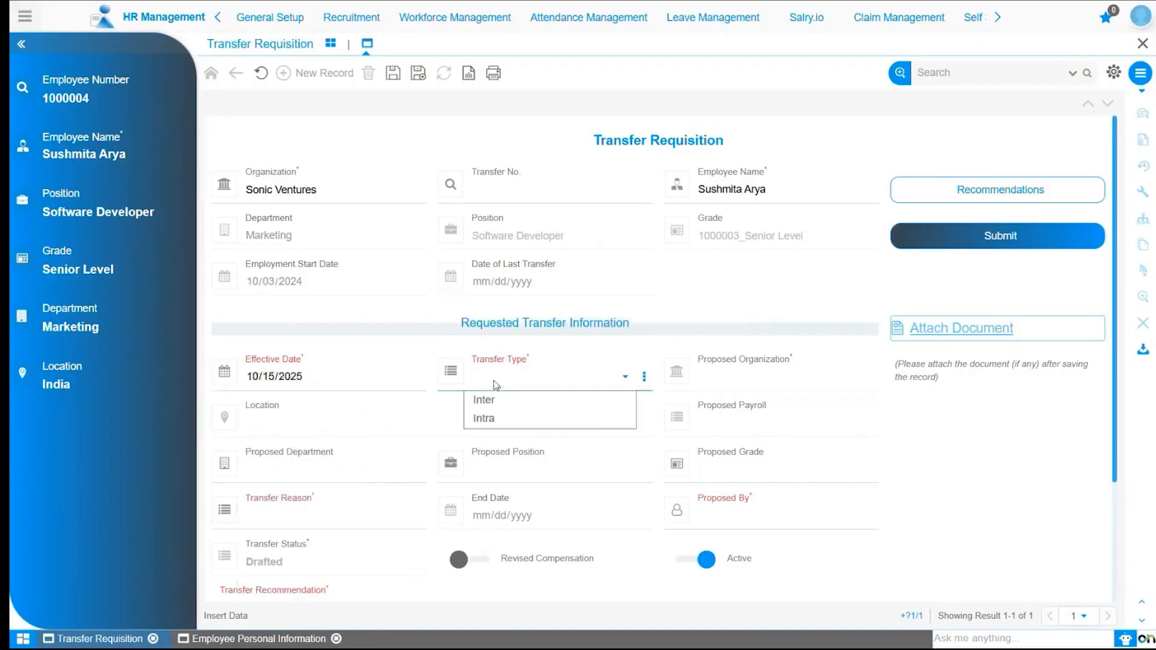
left_click(507, 420)
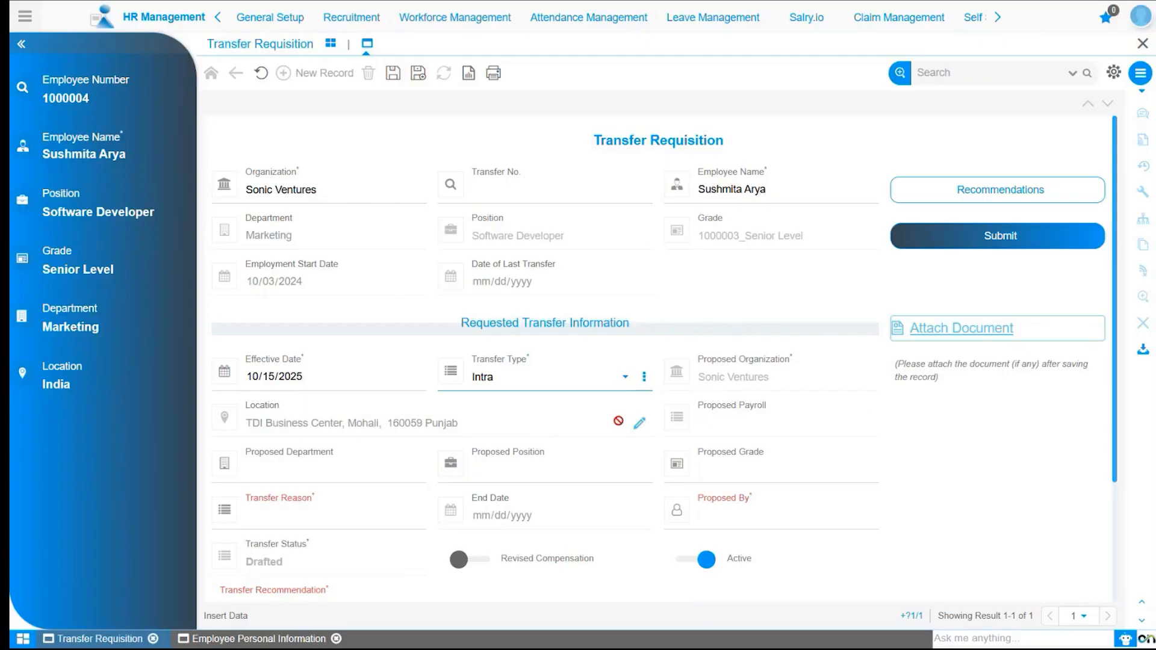
left_click(571, 390)
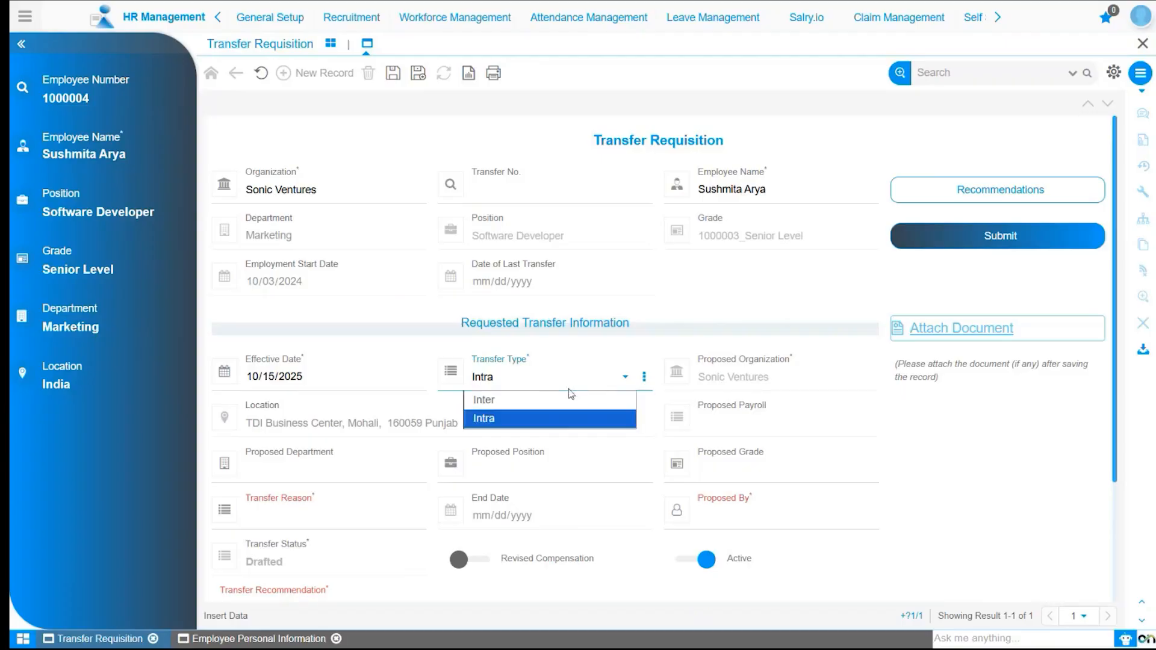
left_click(571, 403)
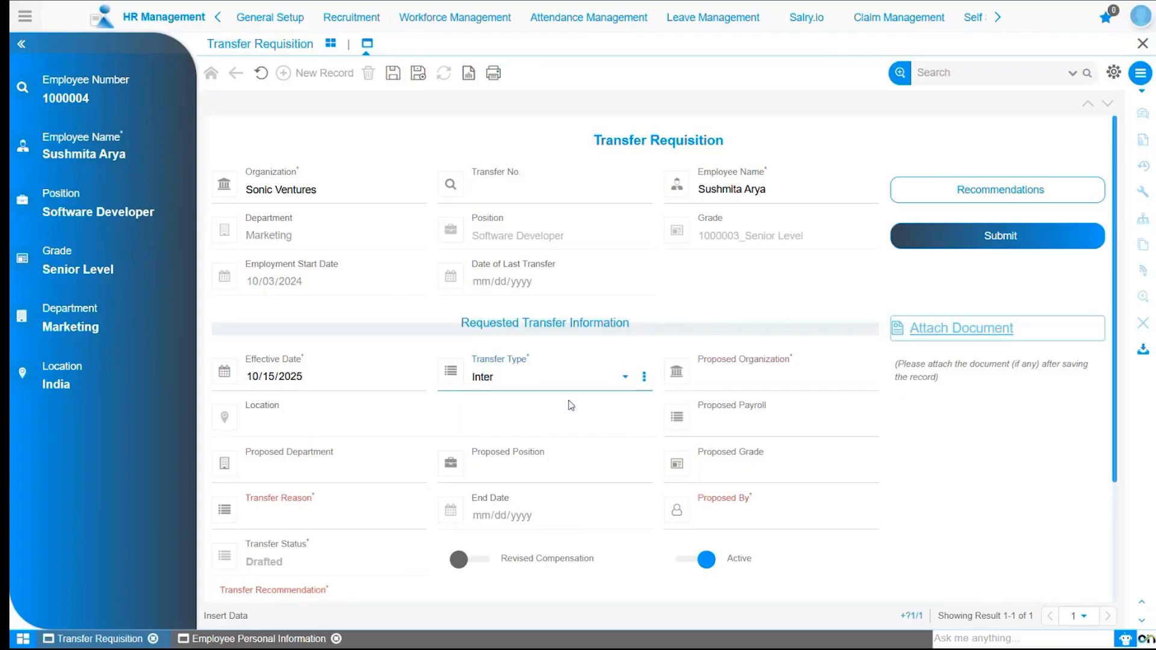
- Set the proposed organization to Sonic Solutions and the proposed payroll to Monthly
left_click(718, 385)
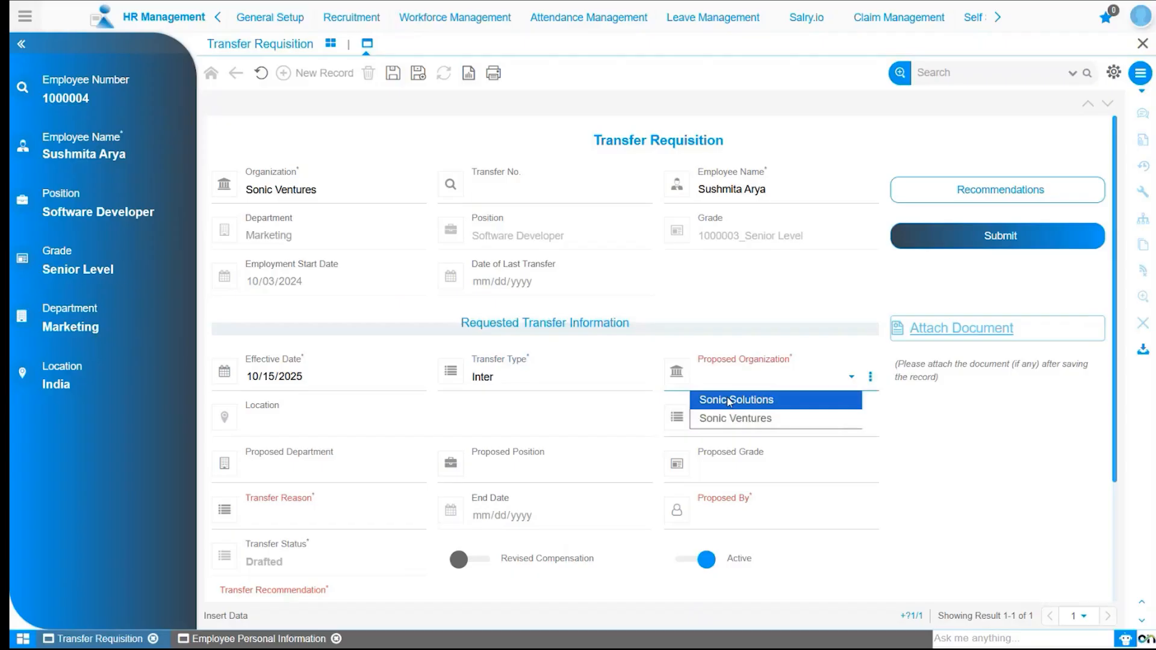
left_click(730, 401)
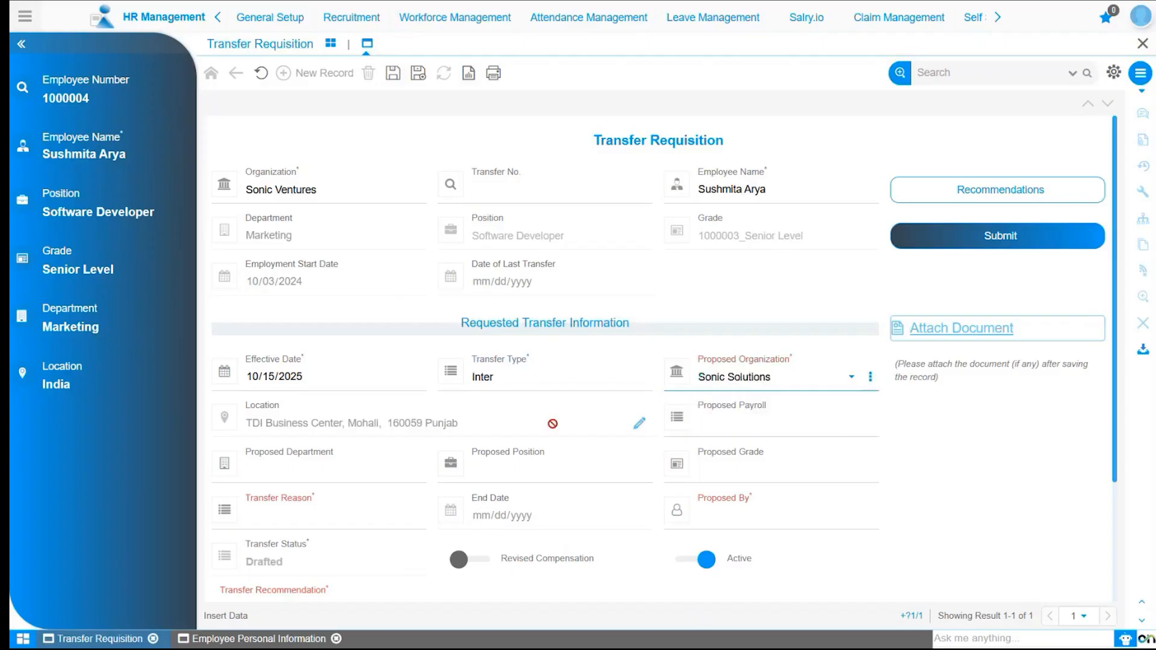
left_click(734, 437)
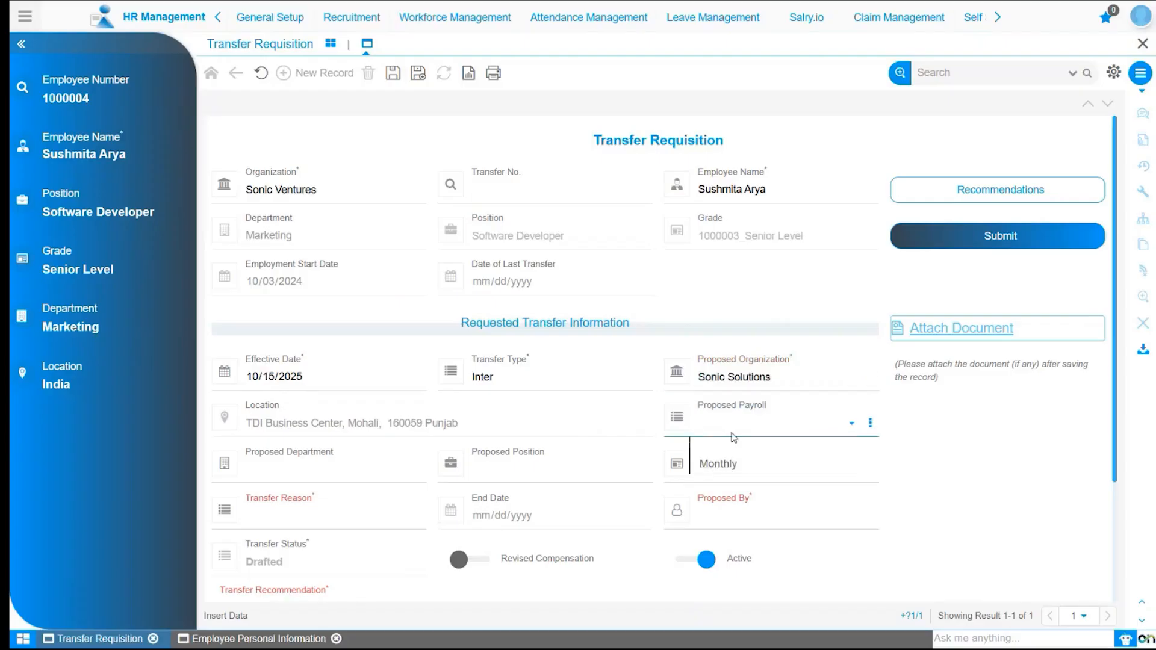
left_click(733, 468)
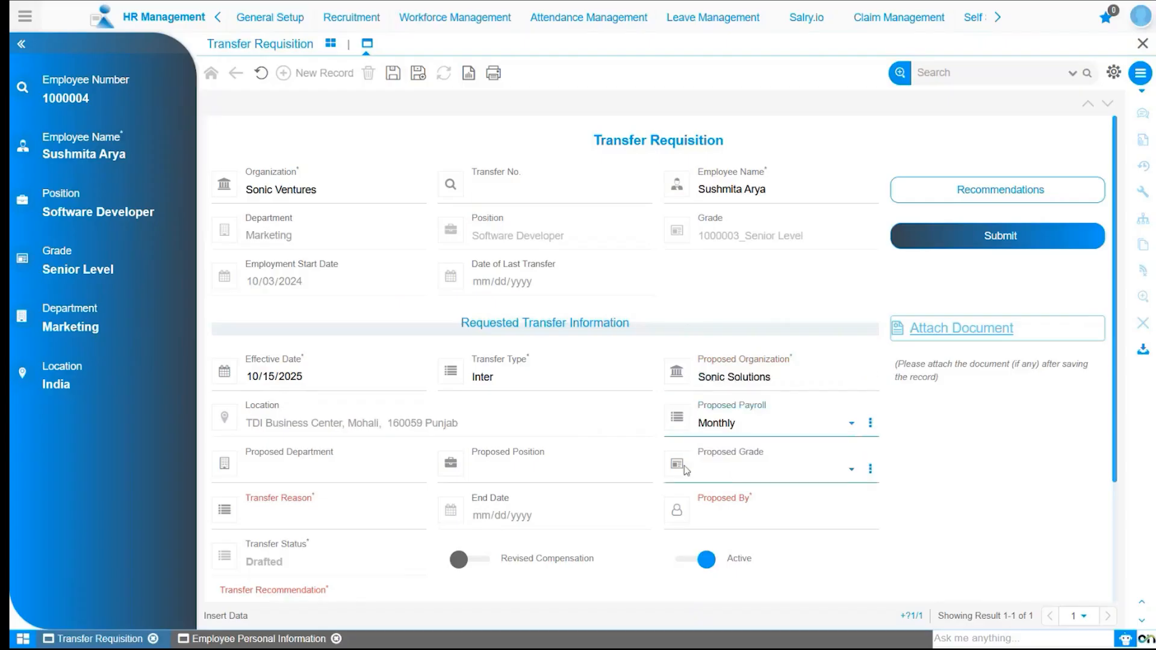
- Look over the departments available for the proposed department without choosing one
left_click(386, 471)
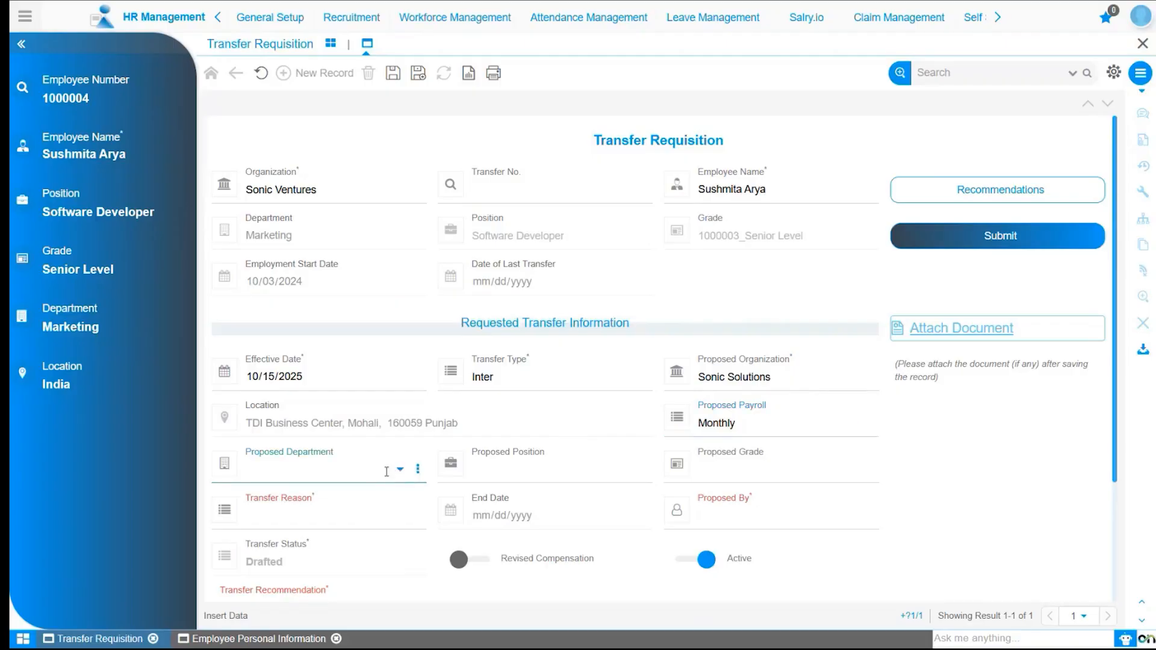
left_click(400, 472)
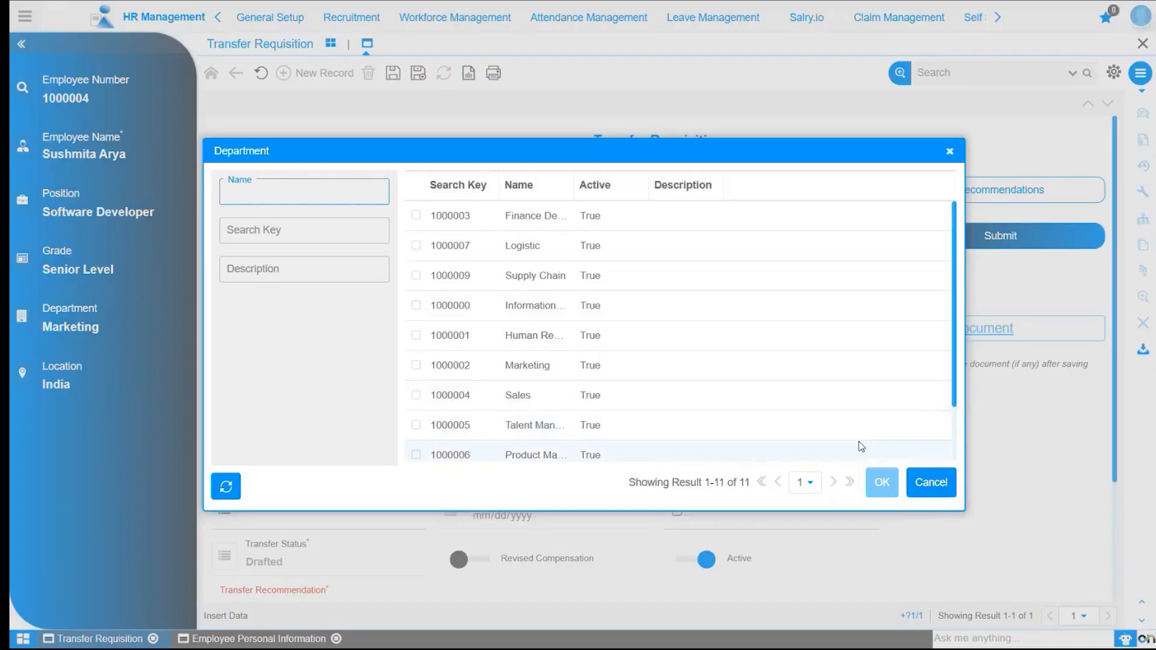
left_click(933, 482)
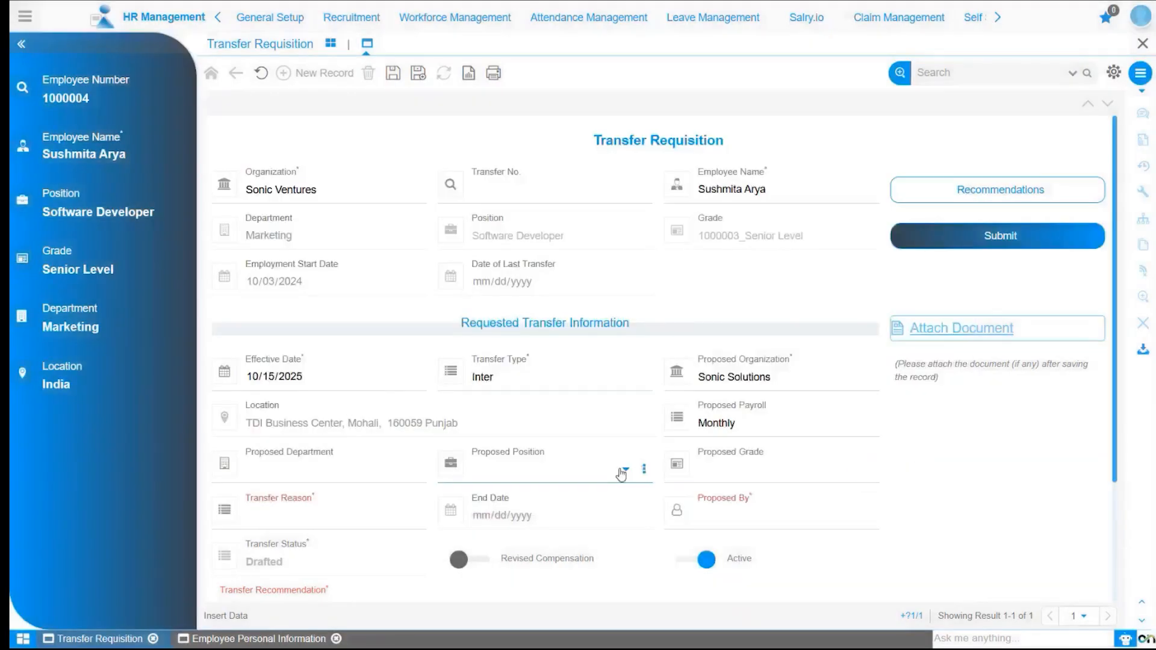
- Set the proposed position to Software Engineer and the proposed grade to Standard
left_click(609, 470)
left_click(627, 471)
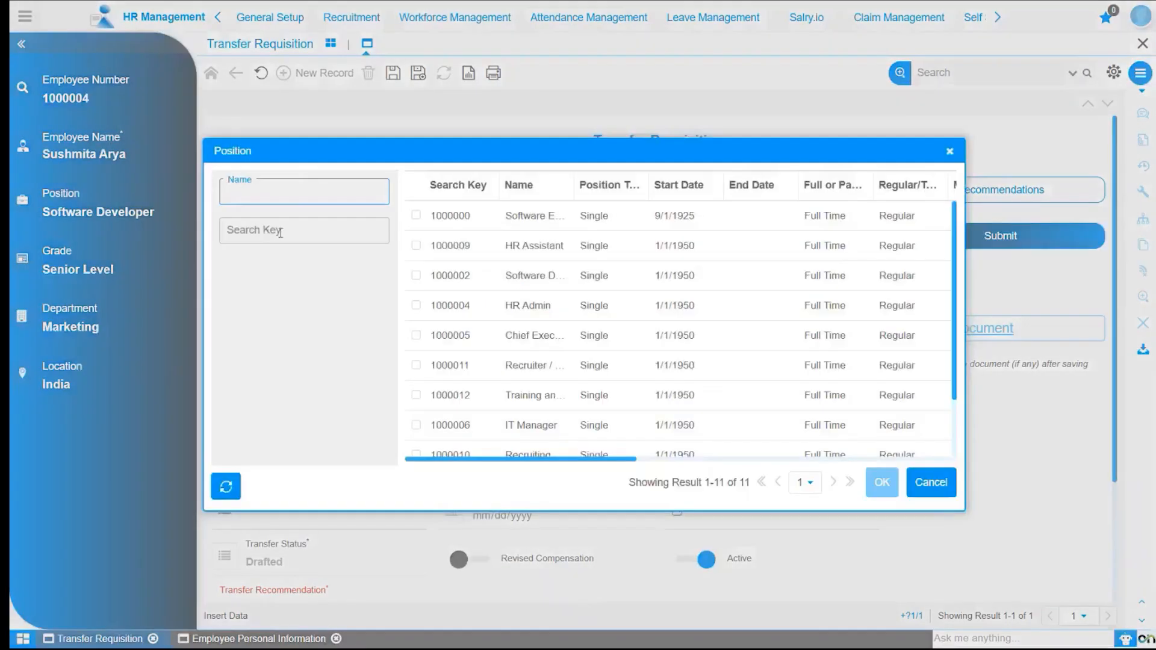
left_click(280, 232)
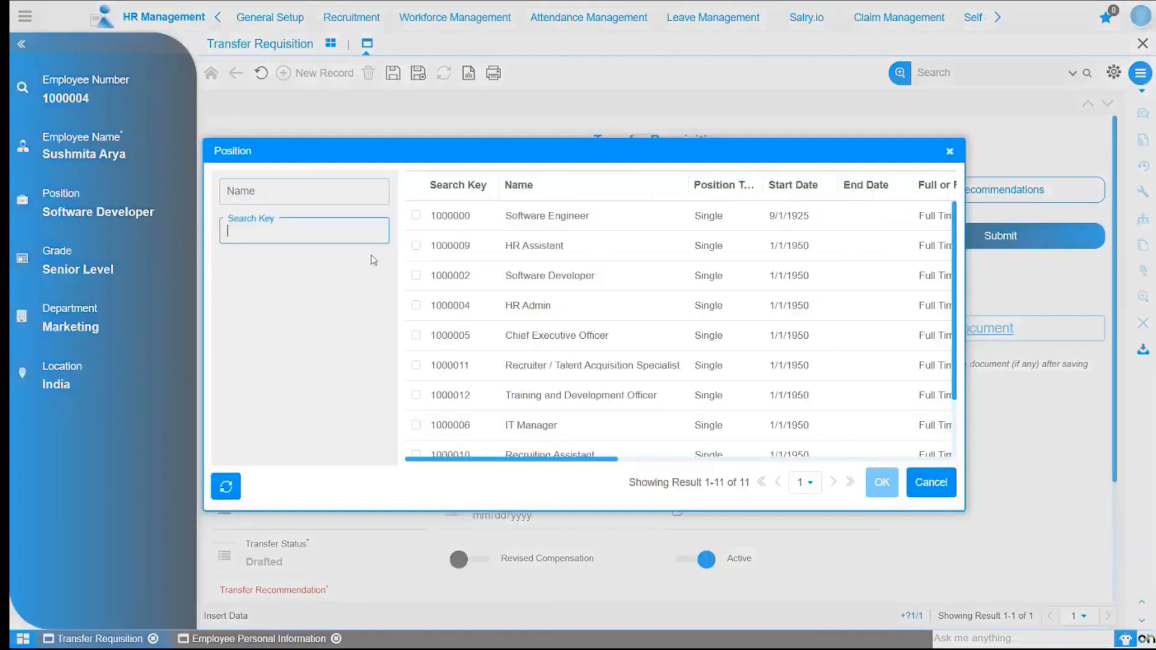
left_click(481, 229)
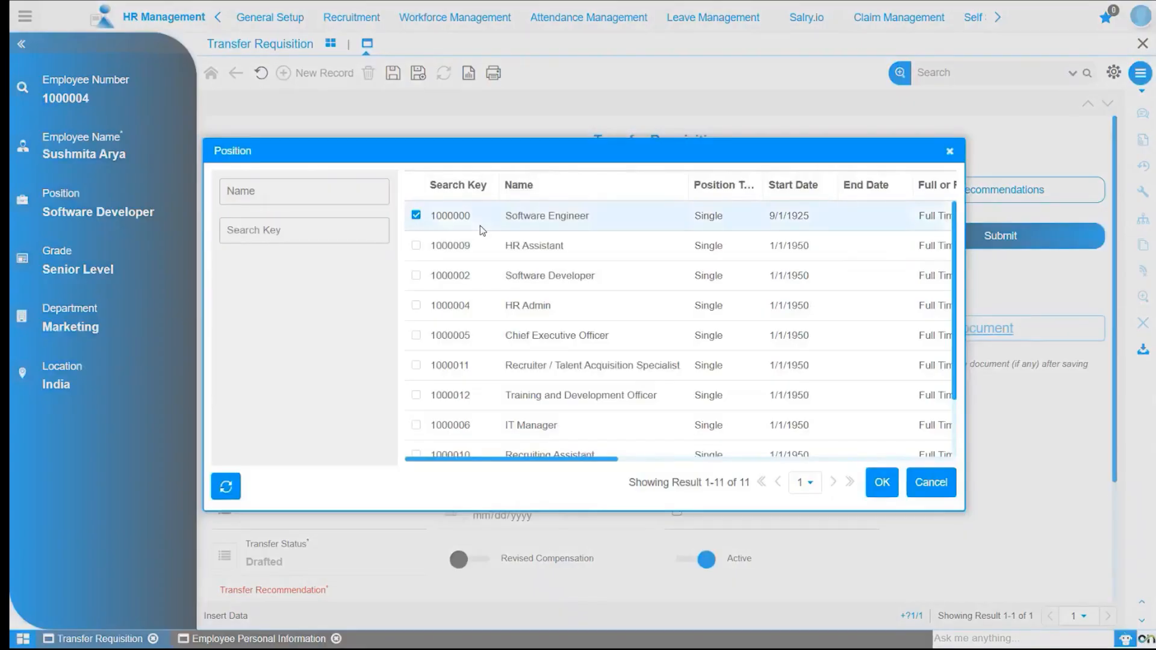
left_click(882, 490)
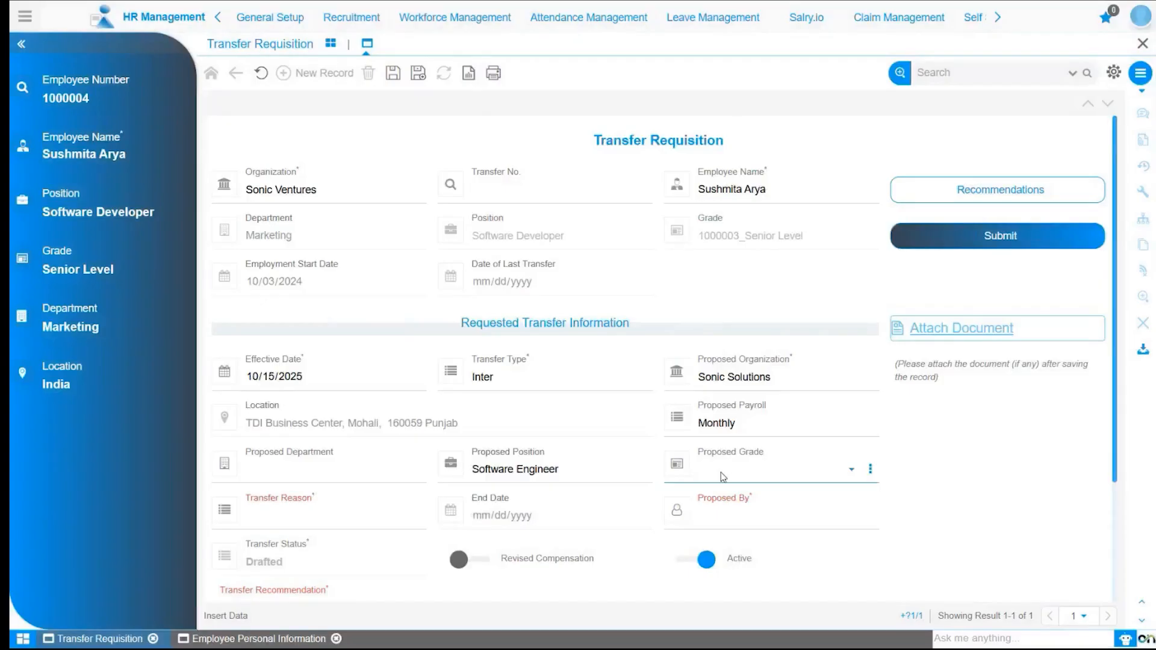
left_click(746, 476)
left_click(749, 493)
- Set the transfer reason to Marriage, after trying Secondment
scroll(327, 473, "down", 1)
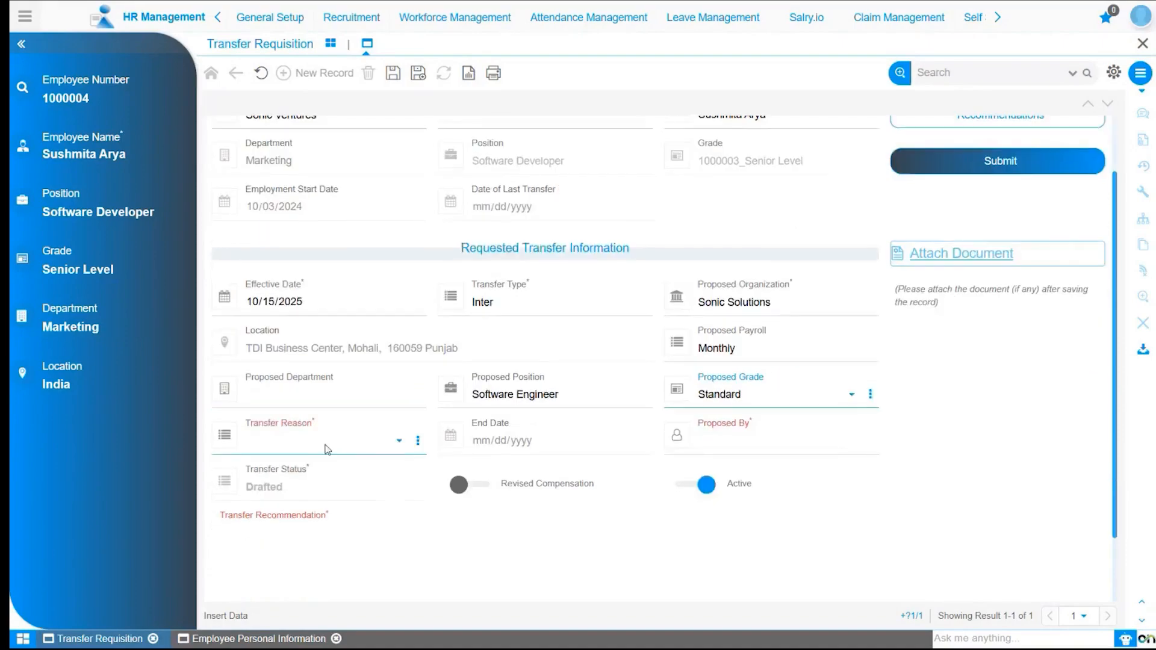
left_click(327, 448)
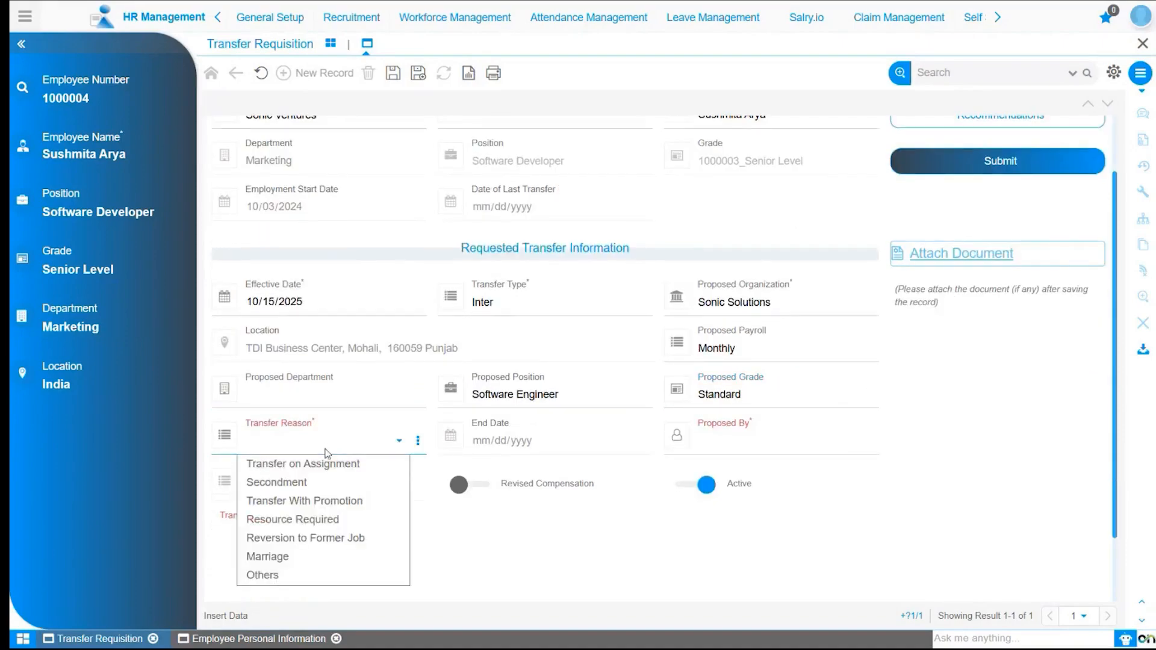
left_click(328, 488)
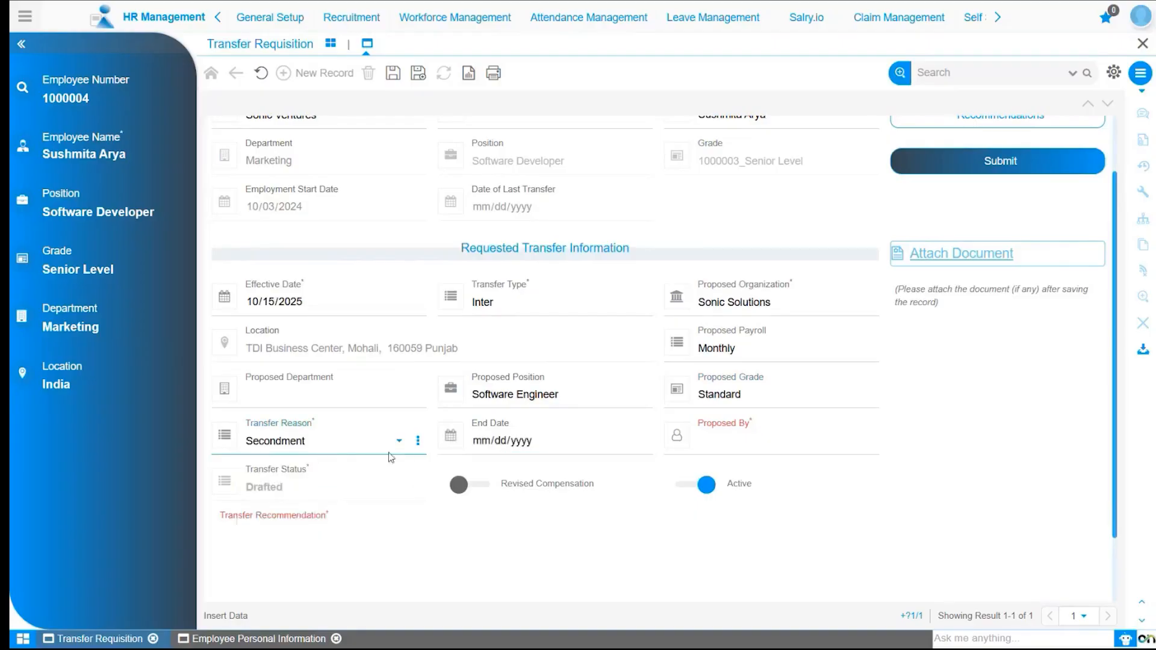
left_click(318, 452)
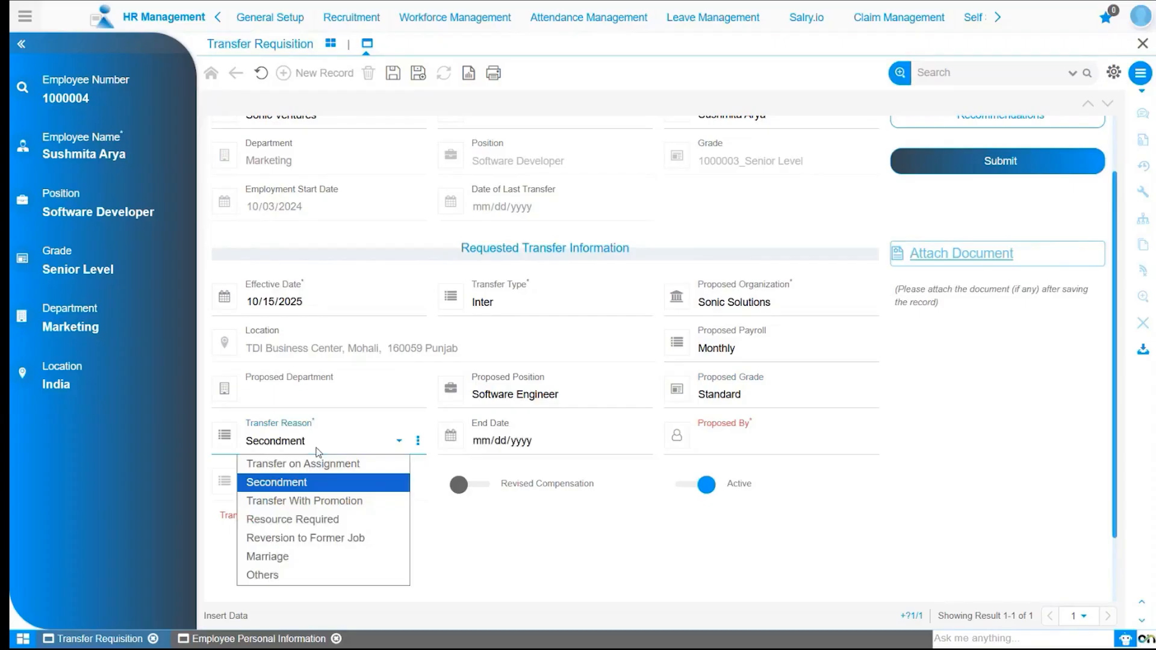
left_click(328, 550)
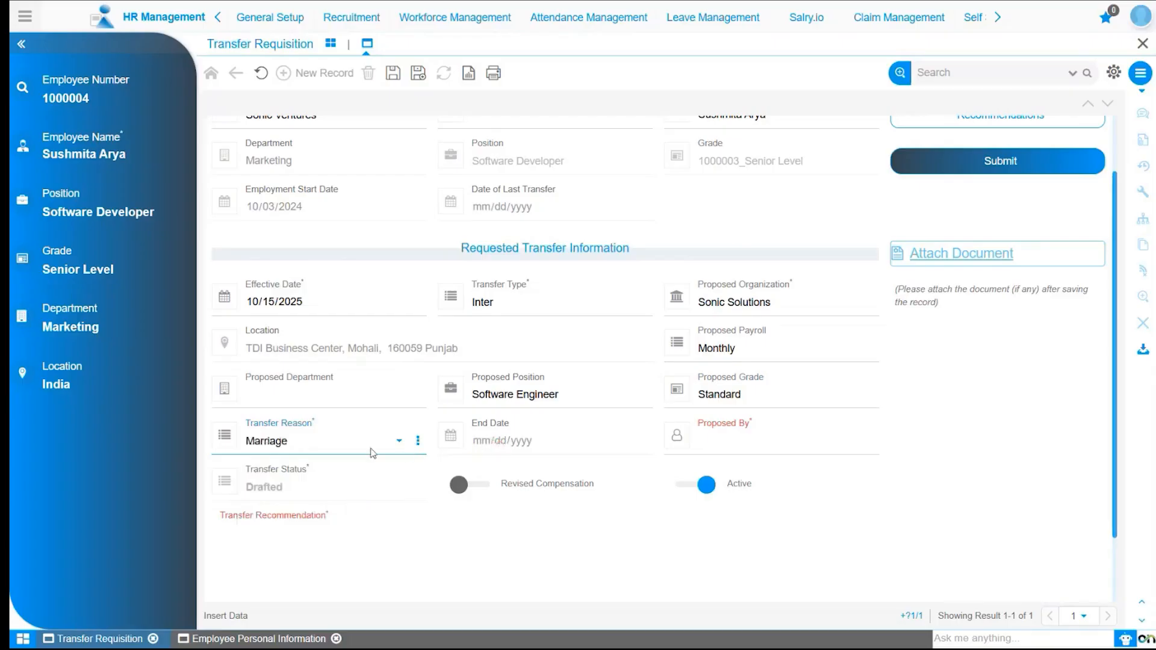
- Choose the fourth listed employee, an IT Manager, as the person proposing the transfer
left_click(710, 441)
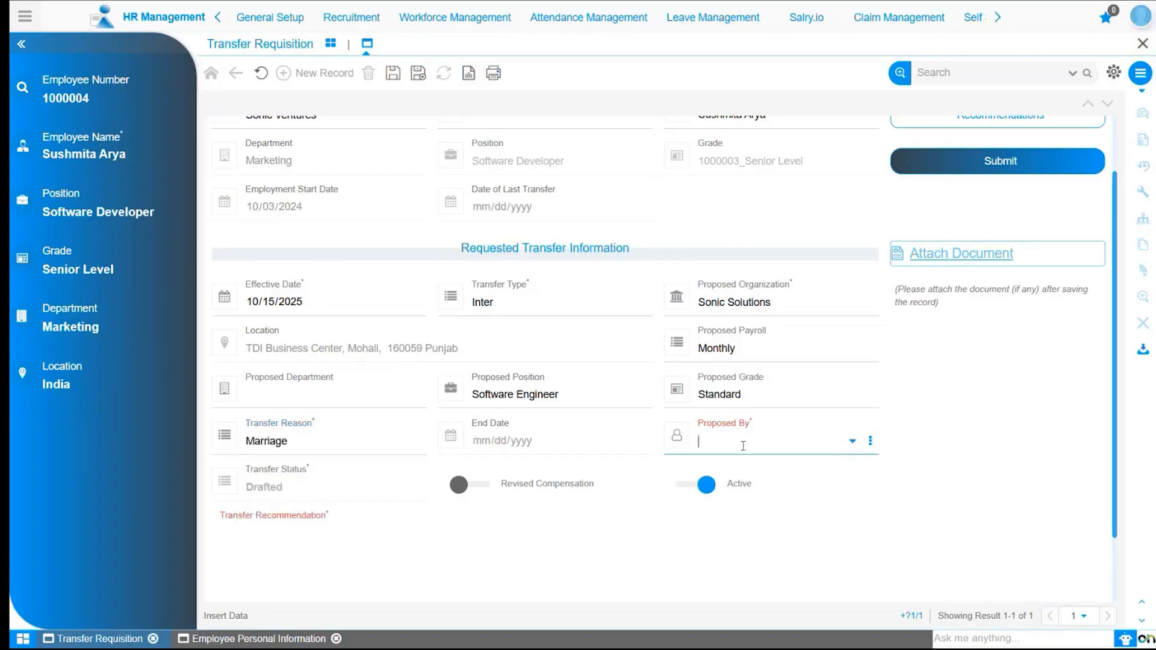
left_click(853, 442)
left_click(537, 311)
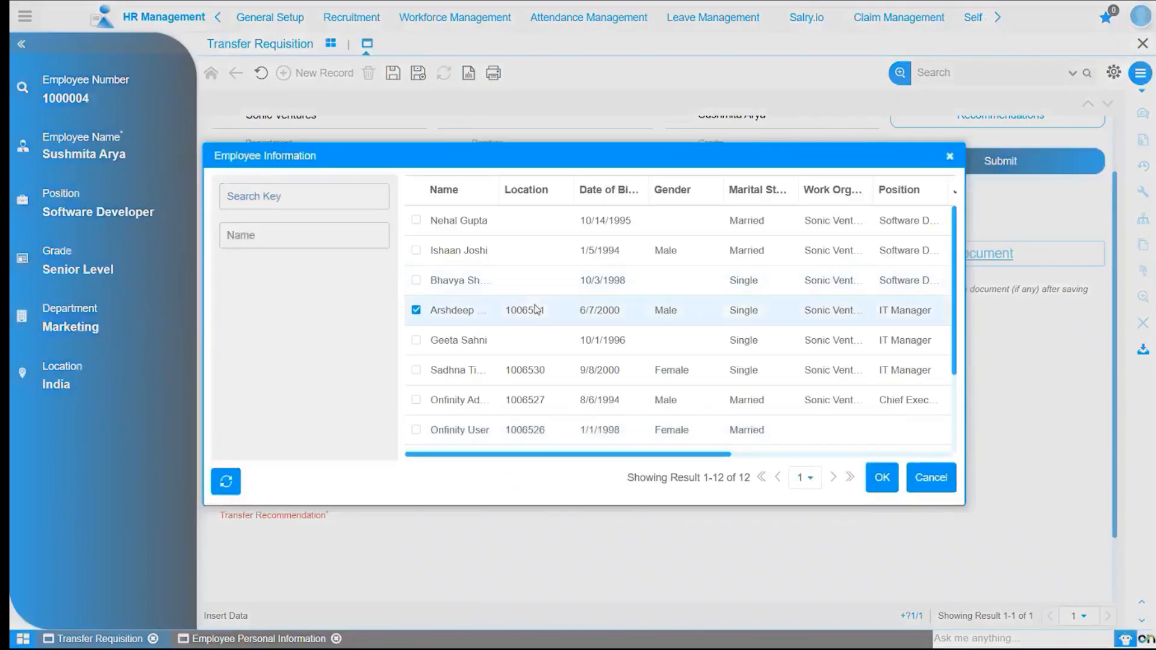
left_click(881, 479)
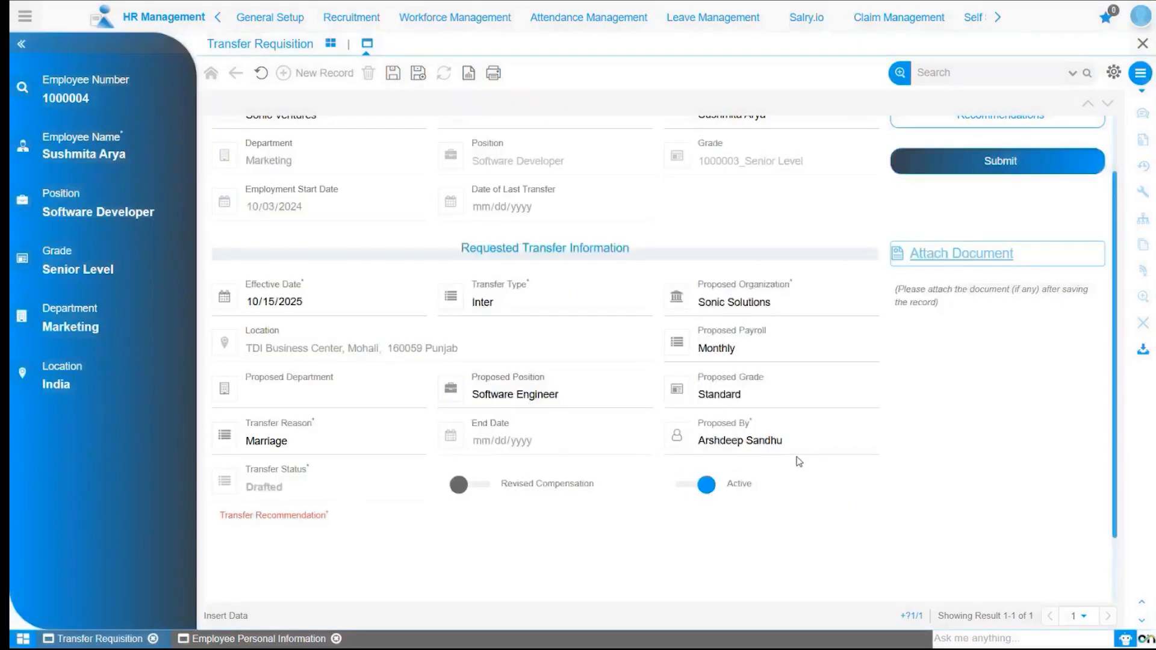
- Turn on Revised Compensation for the requested transfer
scroll(791, 452, "up", 2)
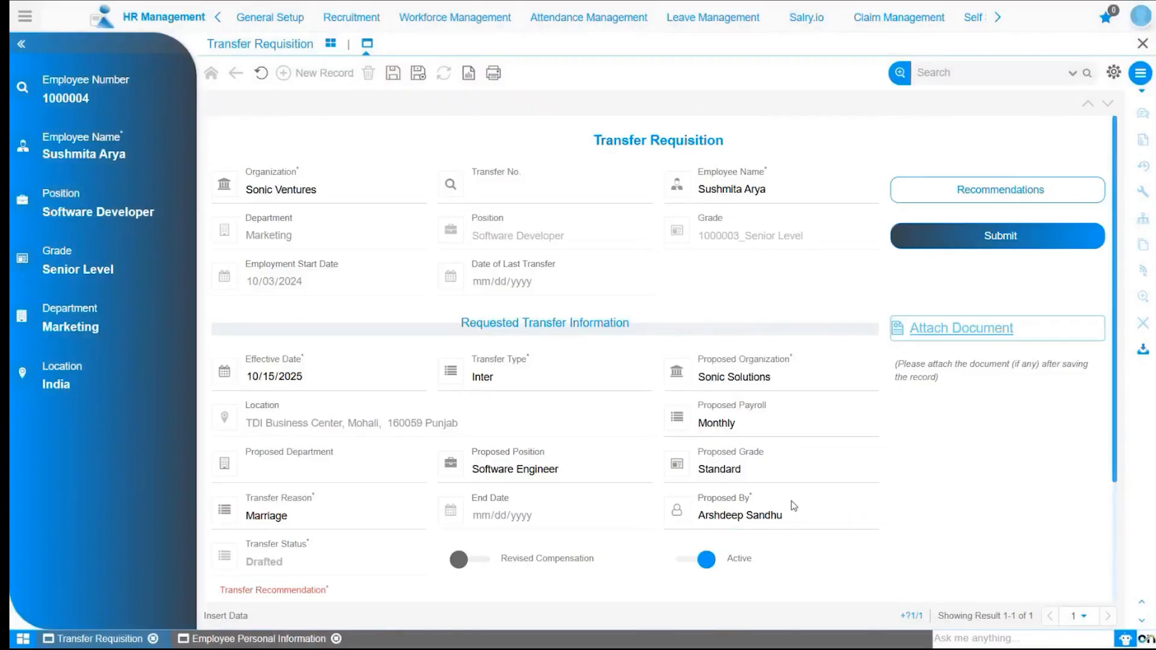
scroll(777, 506, "down", 4)
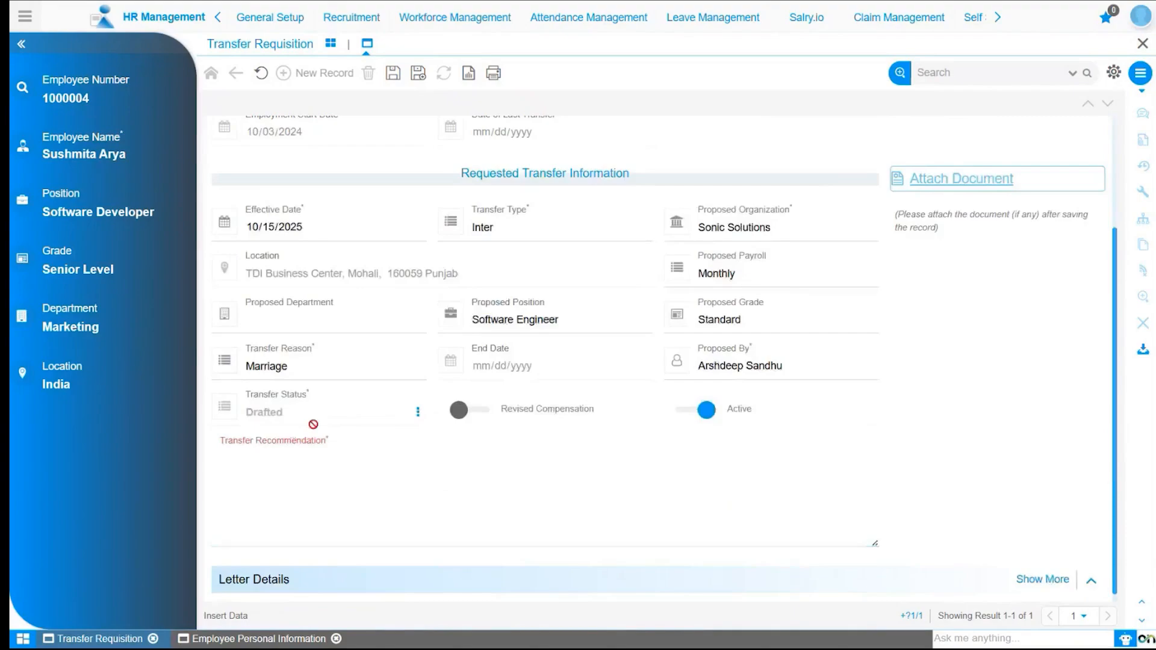
left_click(463, 411)
- Enter the transfer recommendation "Transferred due to marriage, and offered a higher grade and position based on performance and business requirements at the new location."
left_click(351, 483)
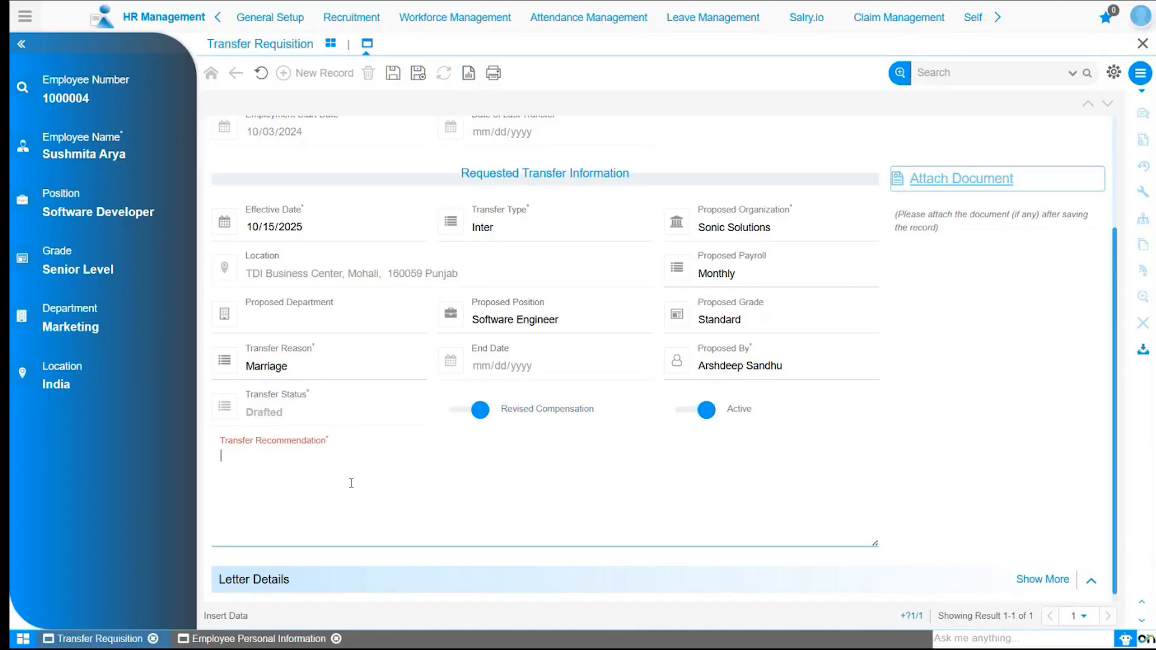
type("Transferred due to marriage, and offered a h")
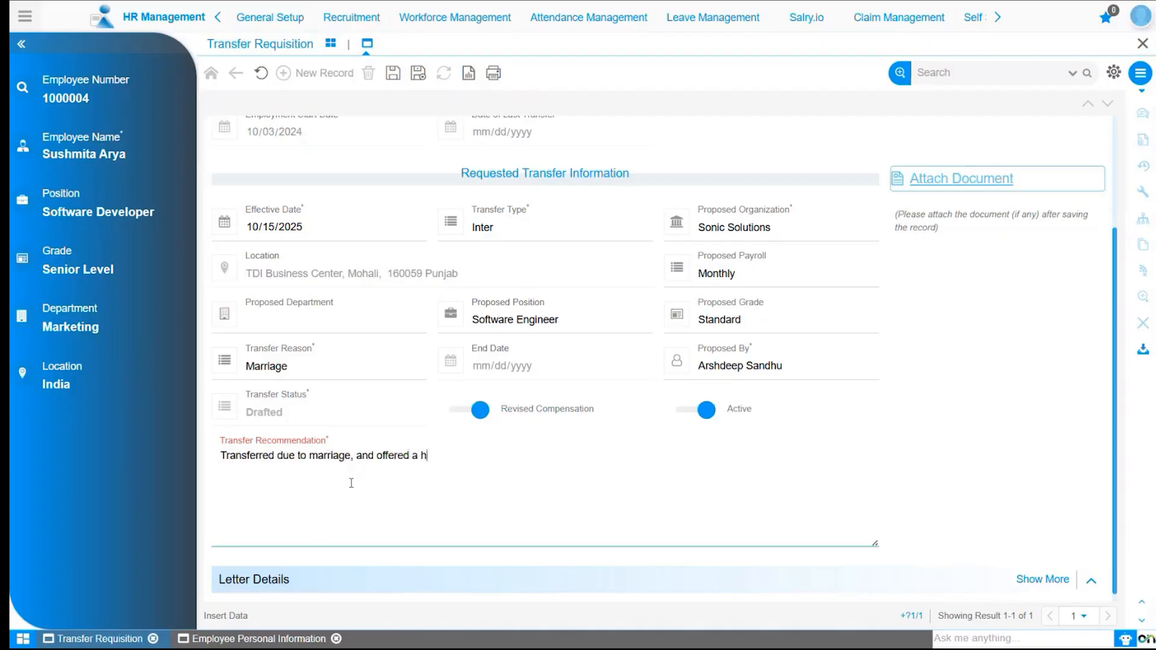
type("igher grade and position based ")
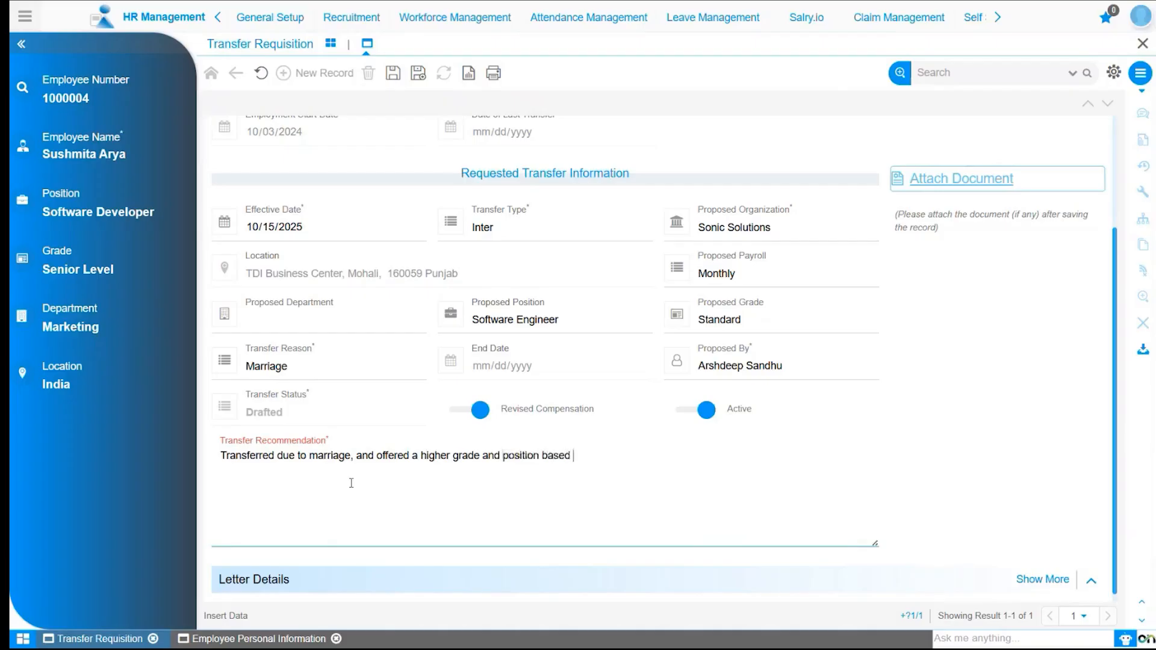
type("on performance and business requi")
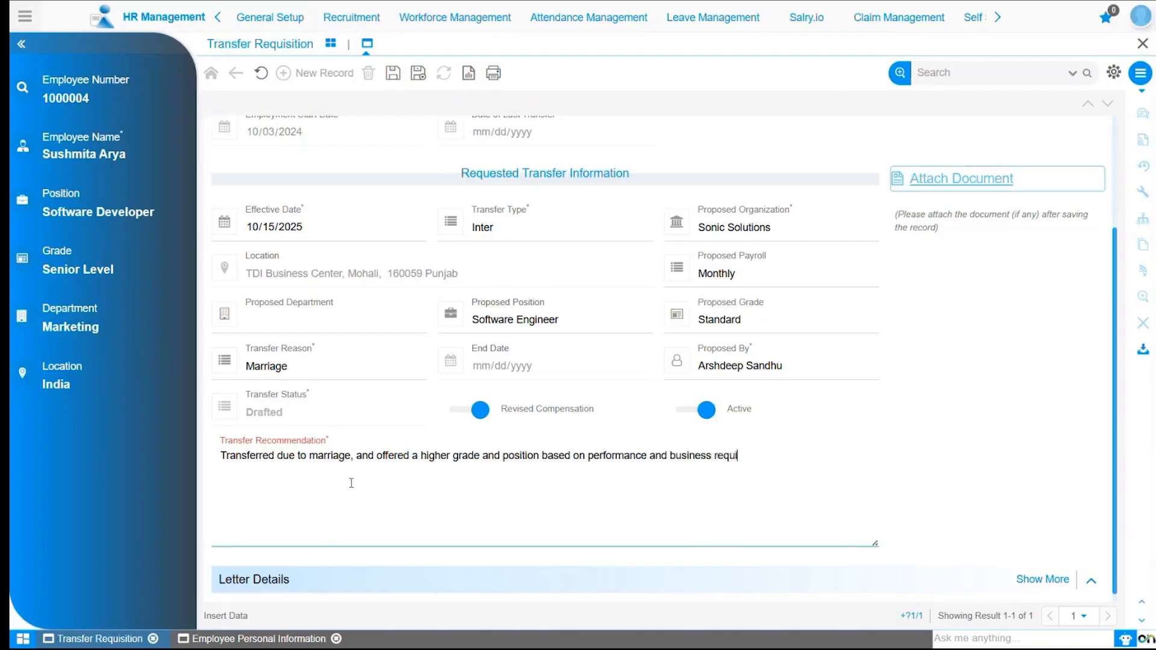
type("rements at the new location.")
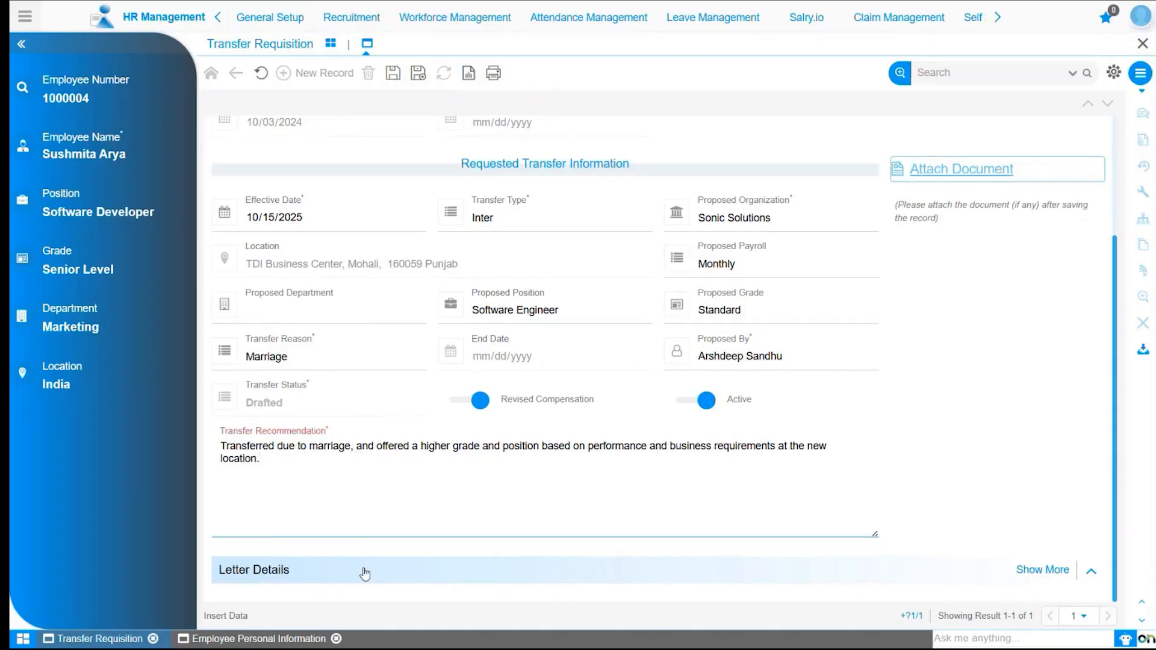
- Expand the Letter Details section to view its fields, and save the transfer requisition
left_click(1032, 570)
scroll(588, 473, "down", 1)
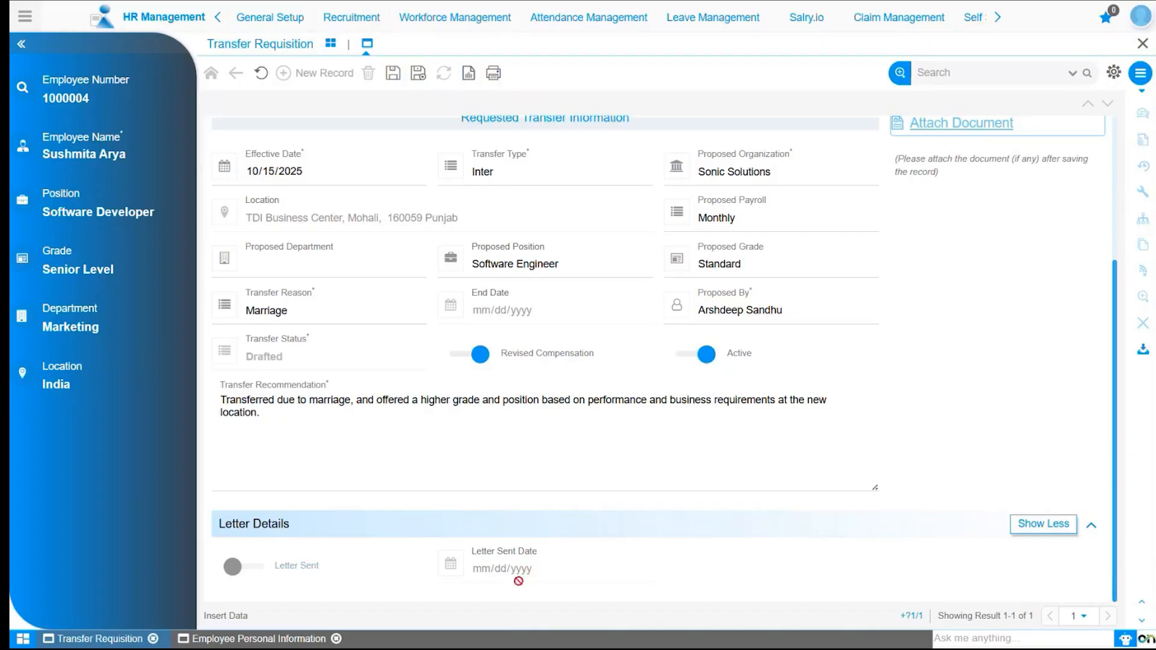
scroll(518, 582, "up", 4)
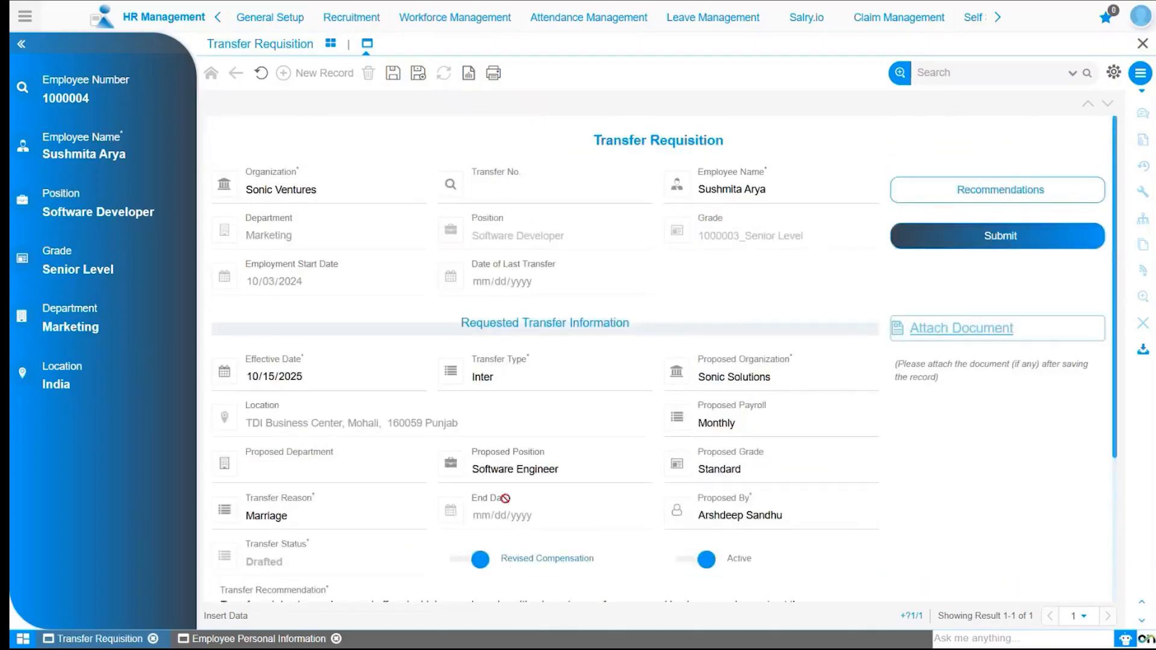
left_click(393, 75)
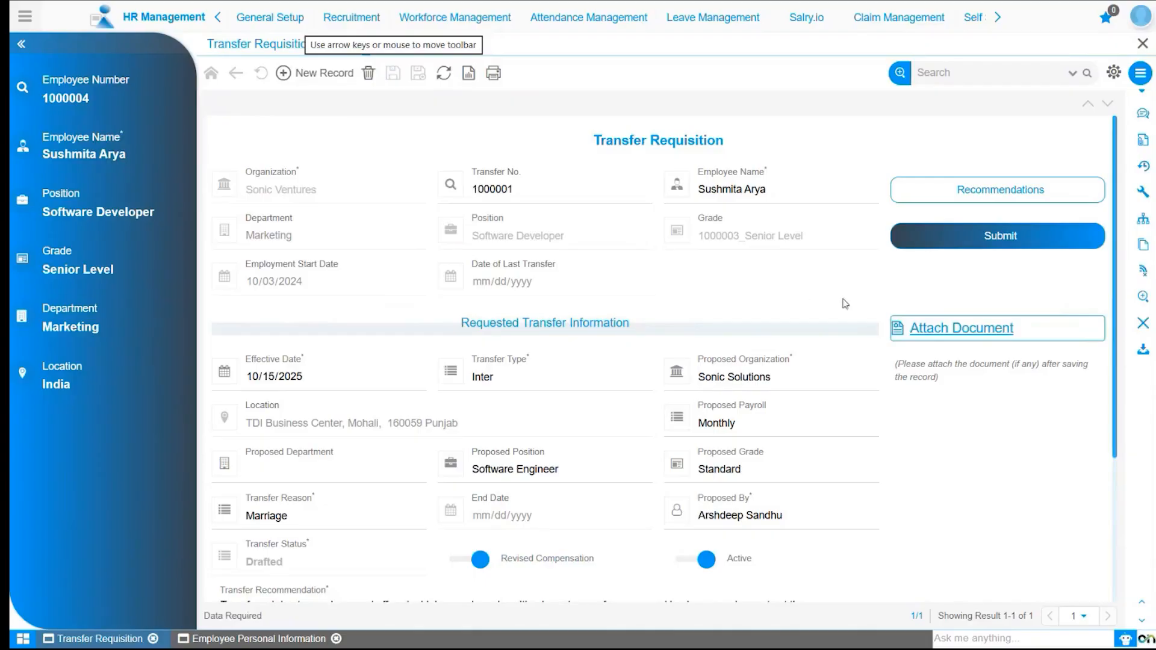
- Attach the Employee Transfer PNG file from the Desktop to the saved transfer requisition
left_click(944, 334)
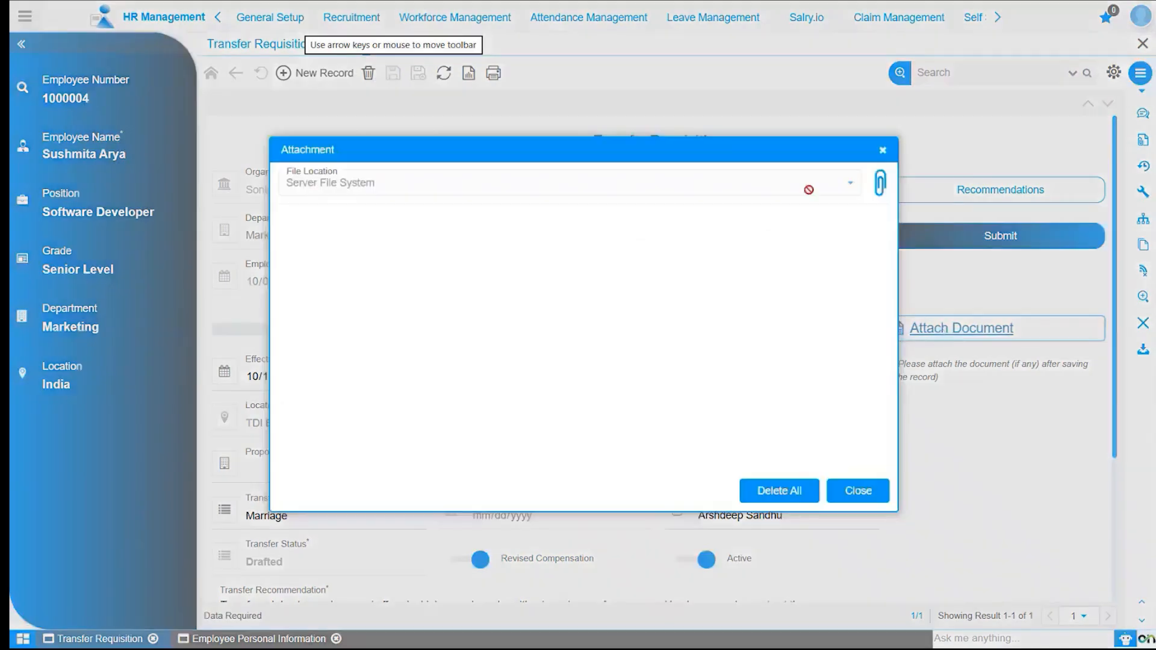
left_click(882, 192)
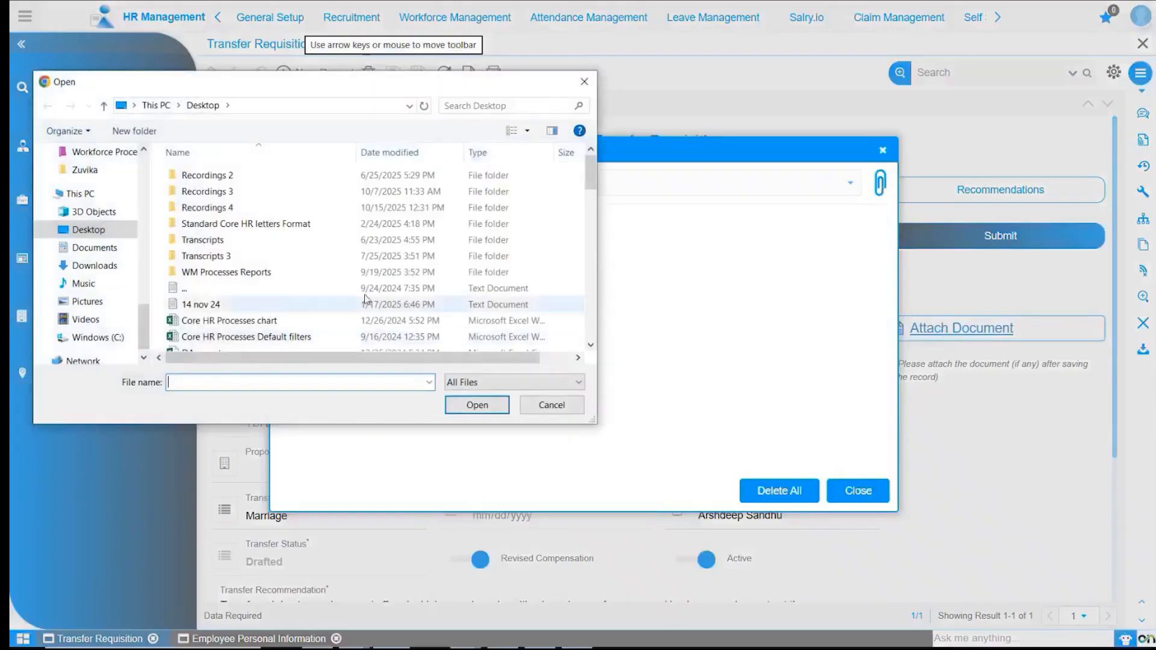
scroll(324, 226, "down", 3)
scroll(324, 226, "down", 1)
left_click(274, 347)
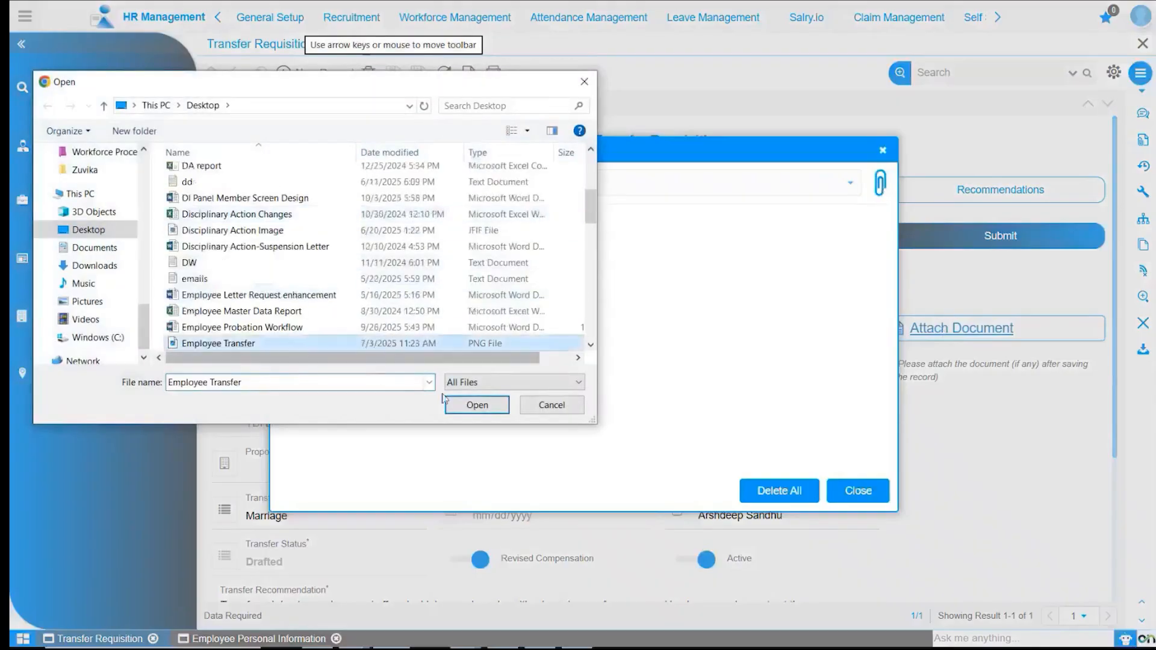
left_click(477, 405)
left_click(566, 304)
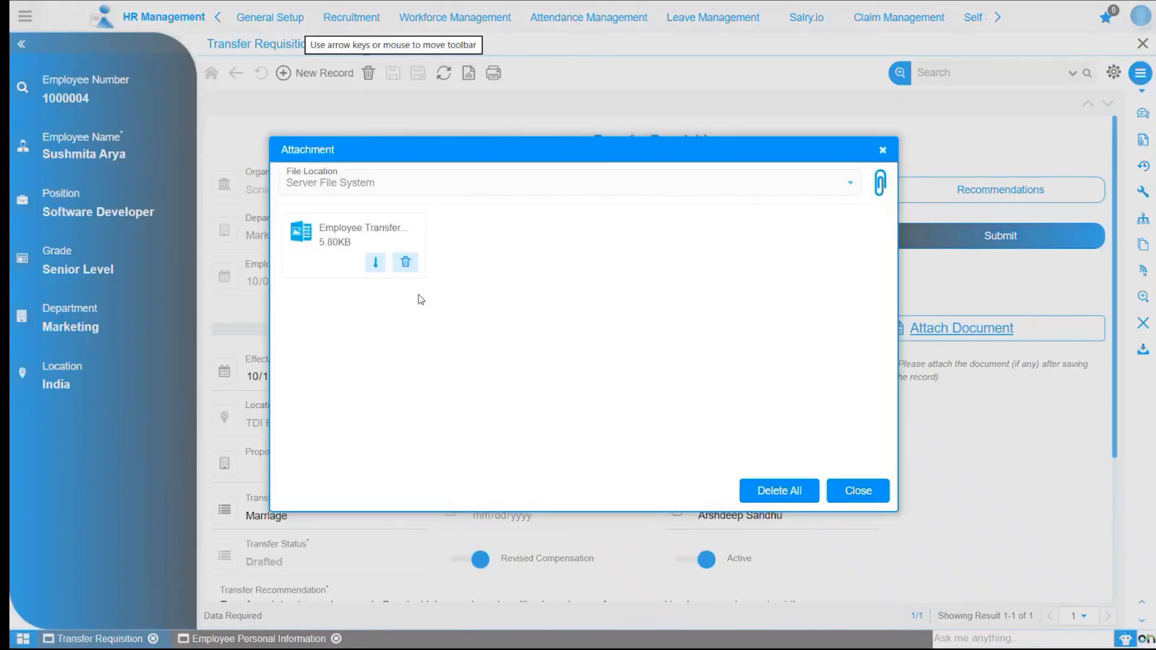
left_click(860, 492)
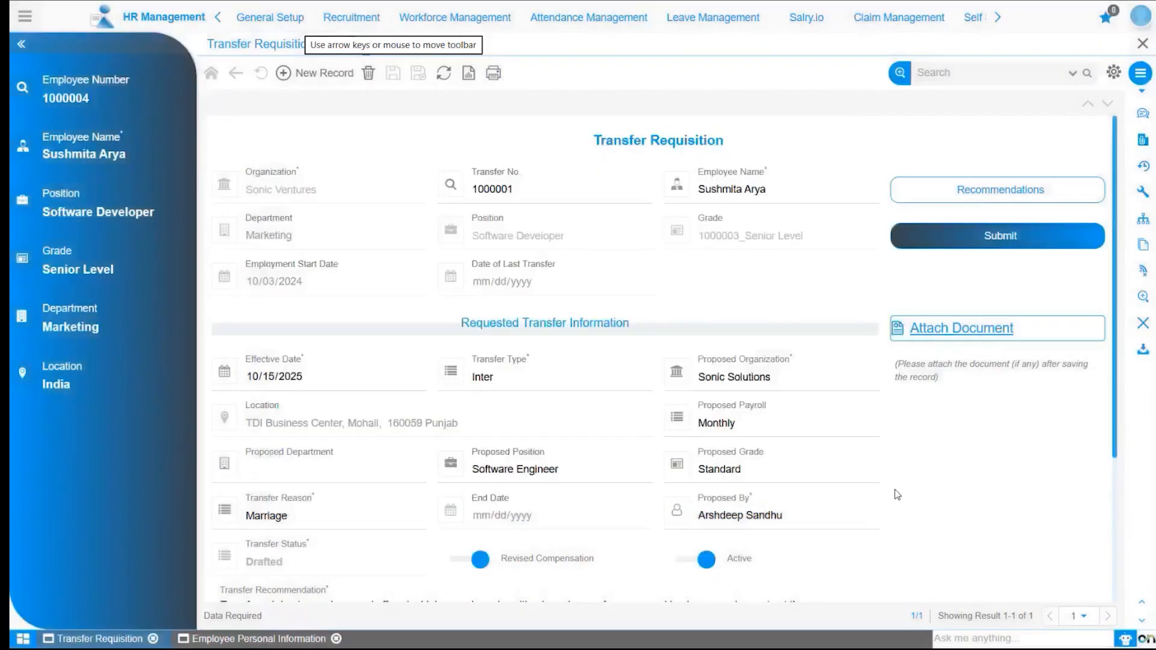
- Review the transfer recommendation on the form and its entry in the Recommendations records, and return to the requisition
scroll(902, 473, "down", 2)
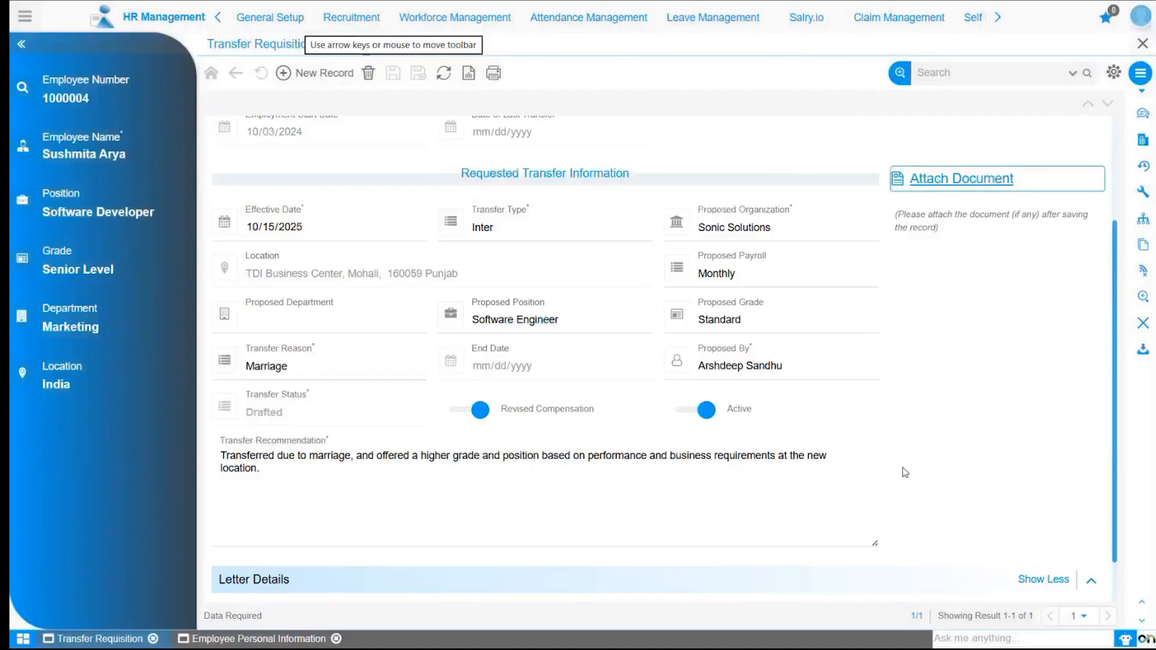
left_click(498, 483)
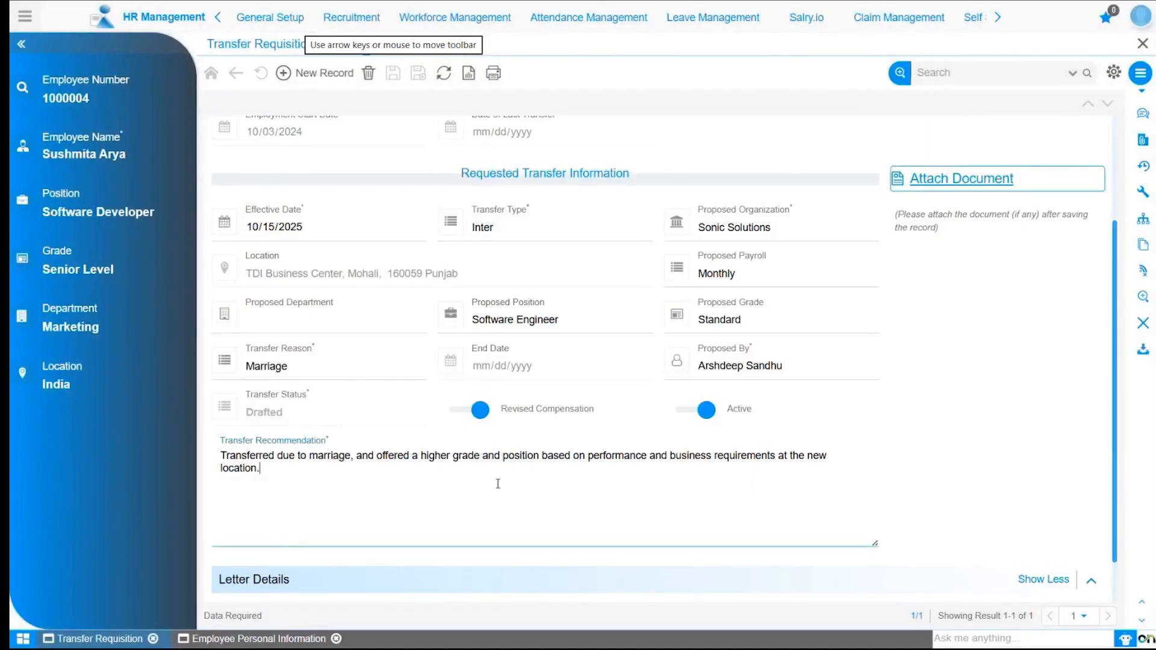
scroll(602, 480, "up", 2)
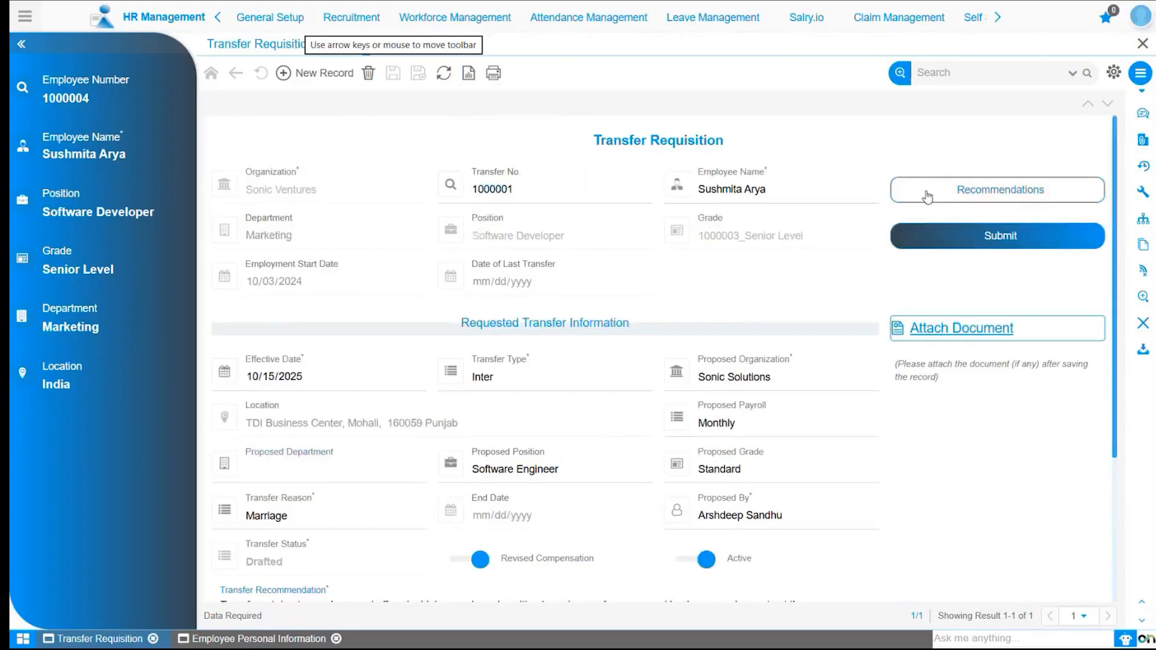
left_click(961, 196)
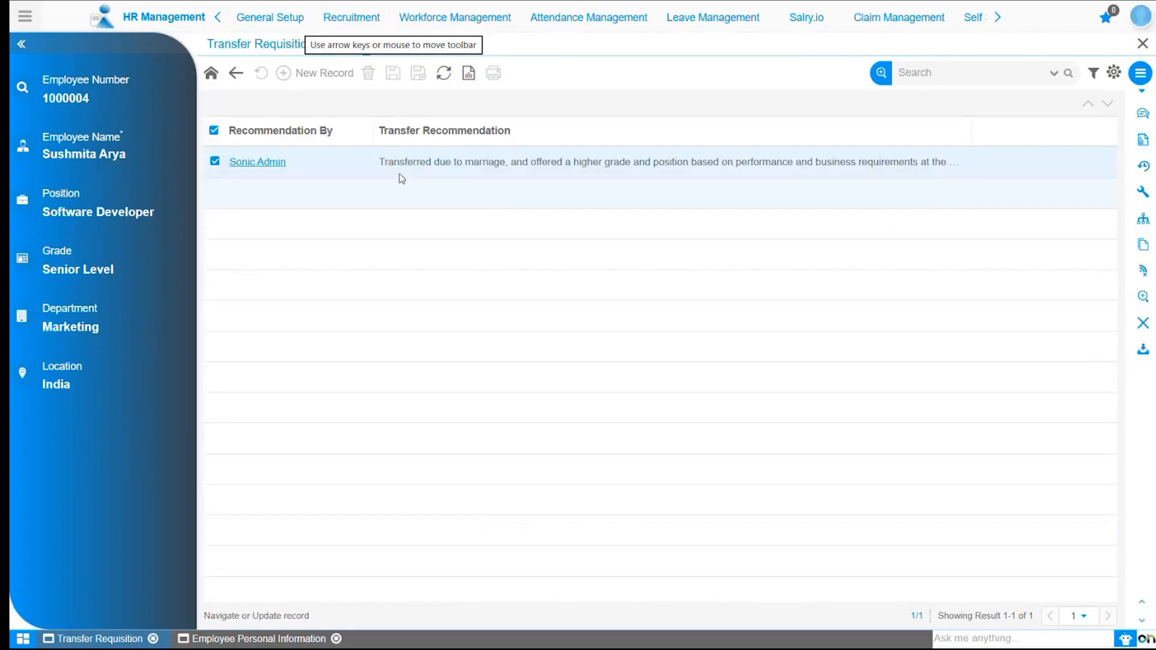
left_click(266, 161)
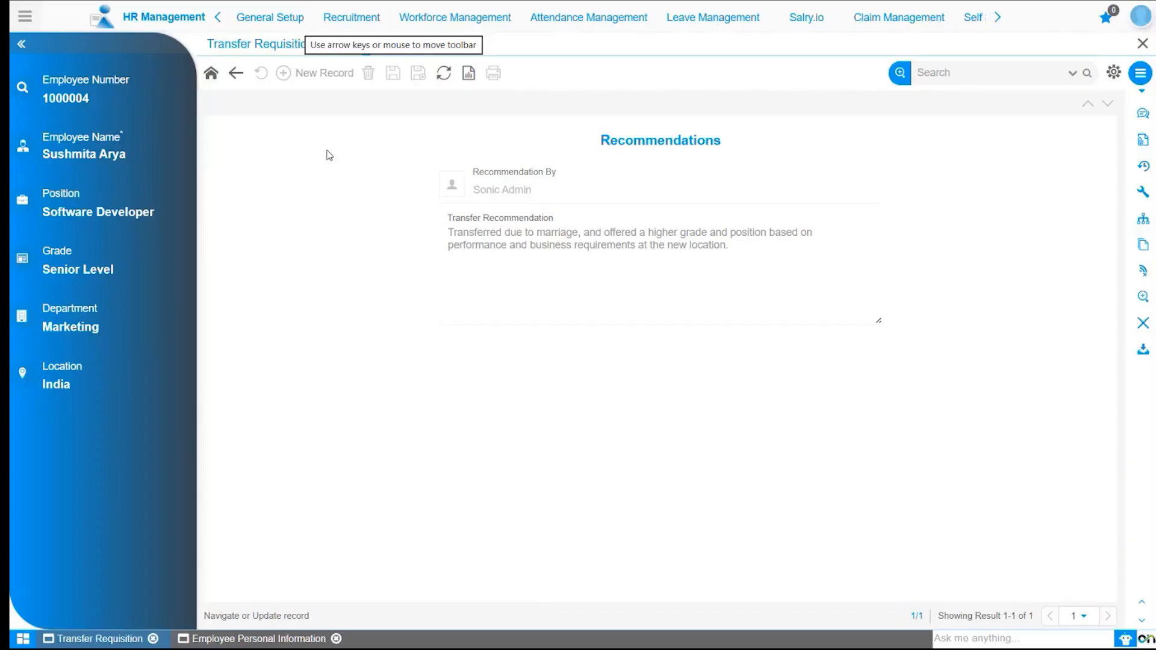
left_click(237, 73)
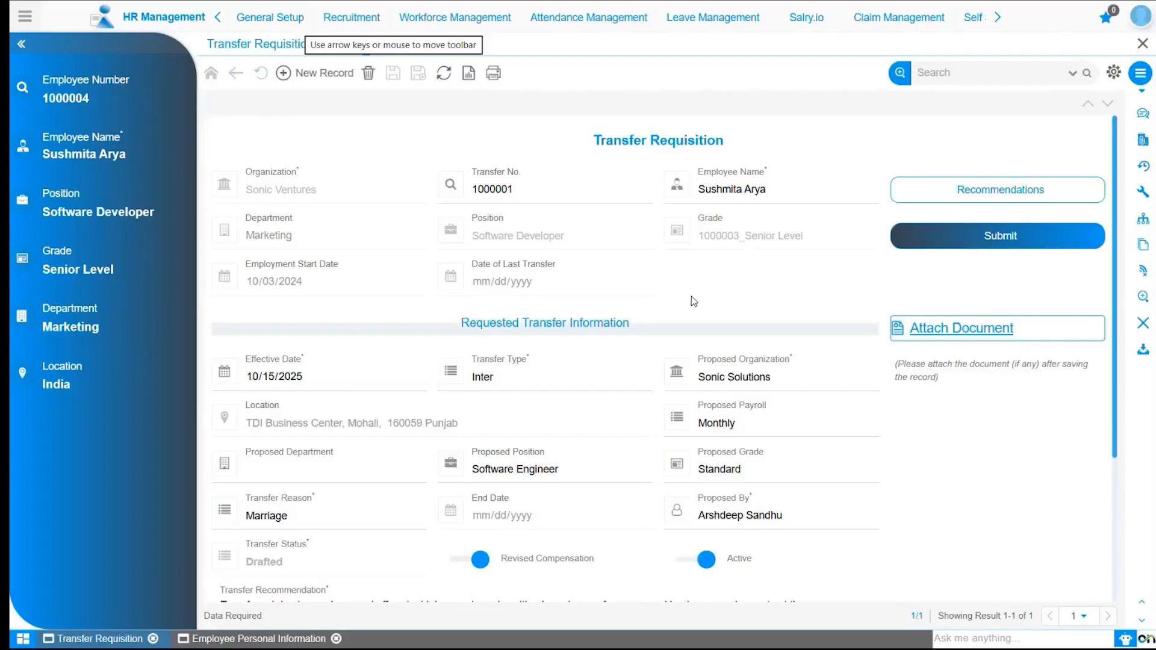
- Submit the transfer requisition and confirm starting the process
left_click(986, 244)
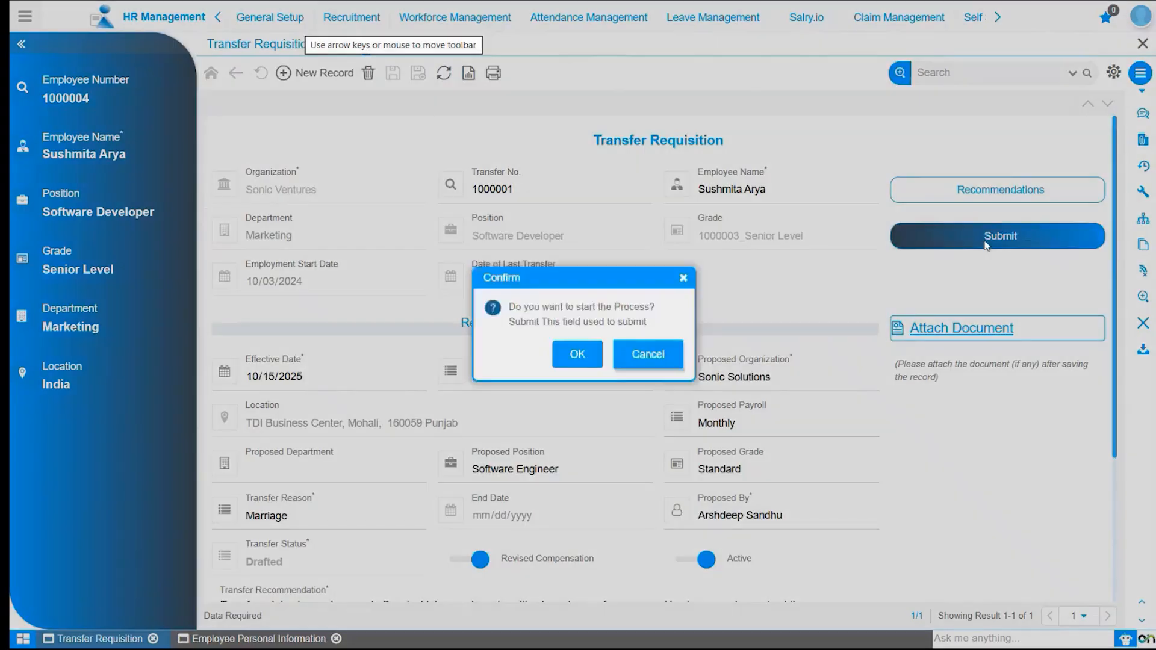
left_click(567, 359)
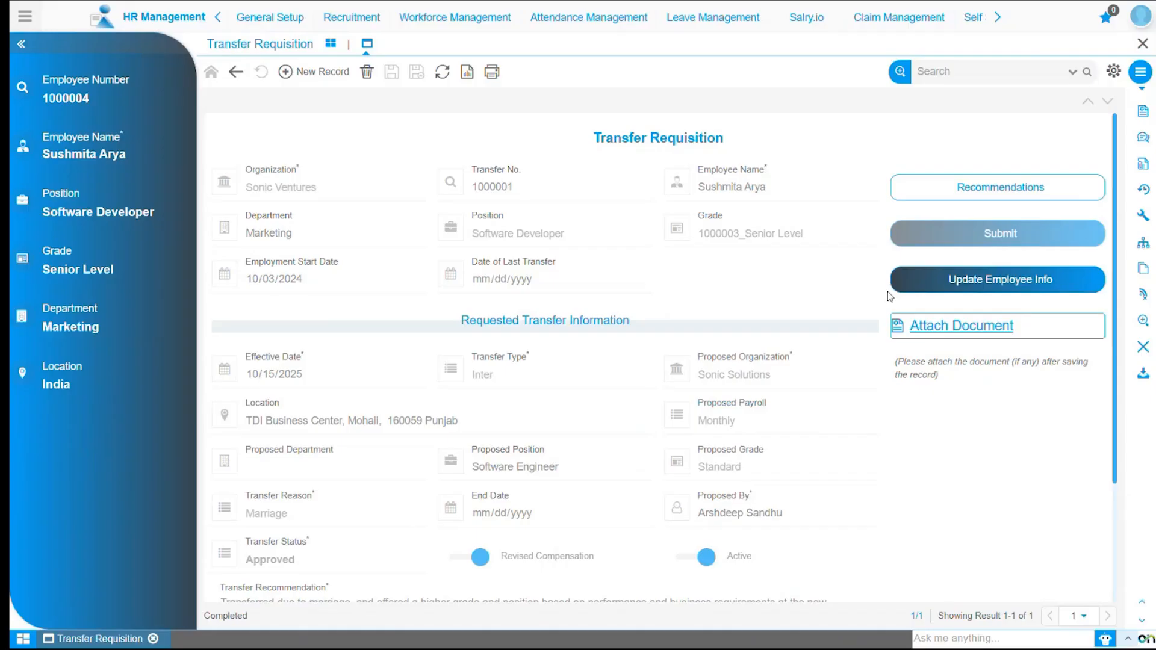
- Update the employee's personal and work information from the approved transfer requisition and confirm starting the process
left_click(895, 290)
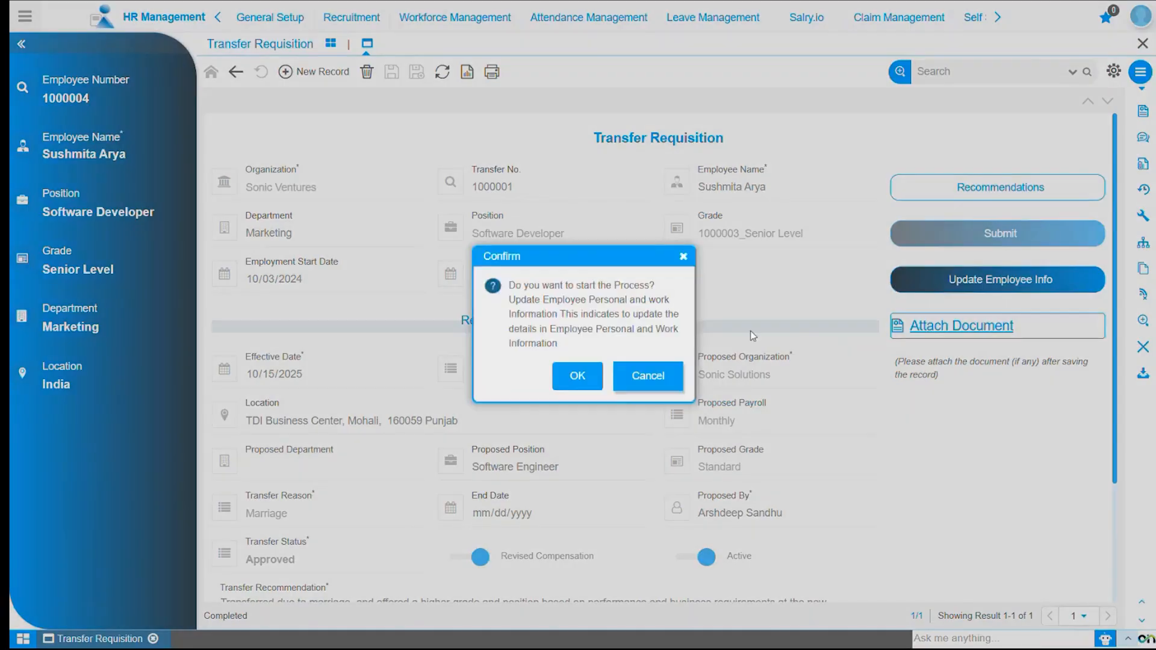
left_click(561, 387)
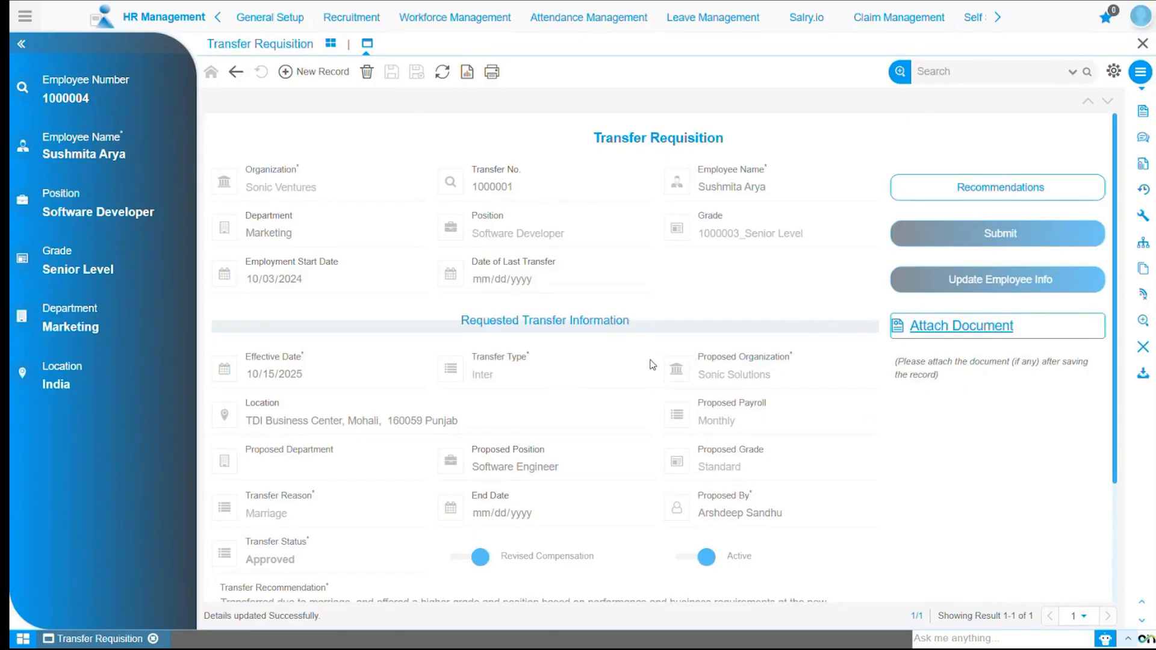
- Open the transferred employee's record in Employee Personal Information to check the updated organization, position and grade
left_click(442, 18)
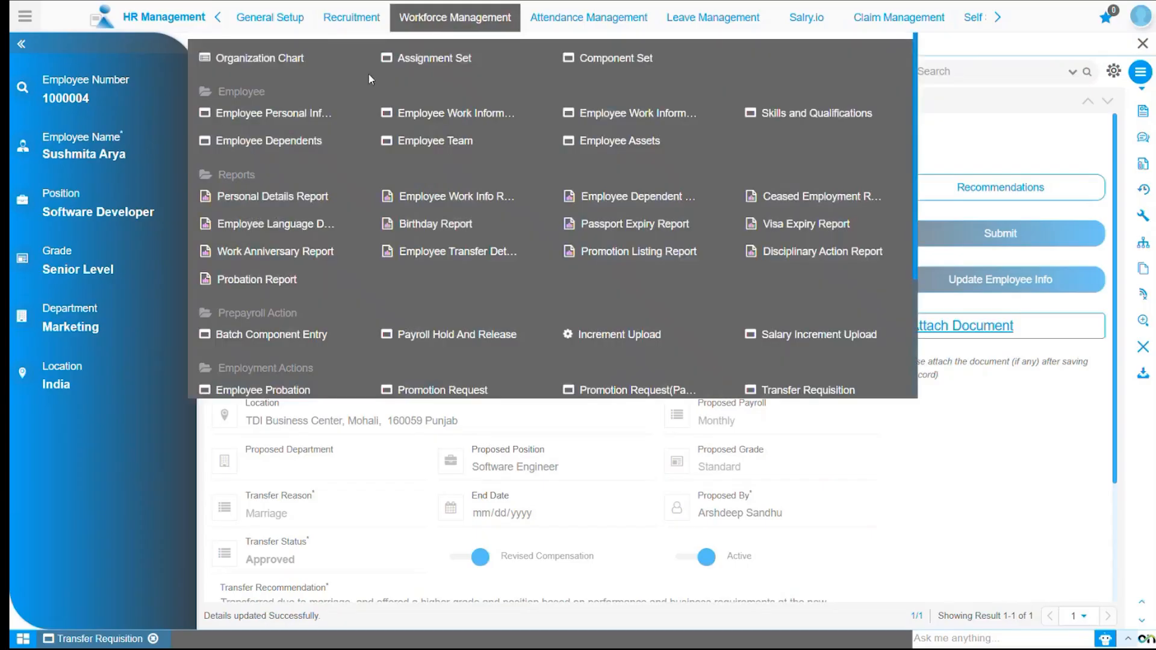
left_click(311, 116)
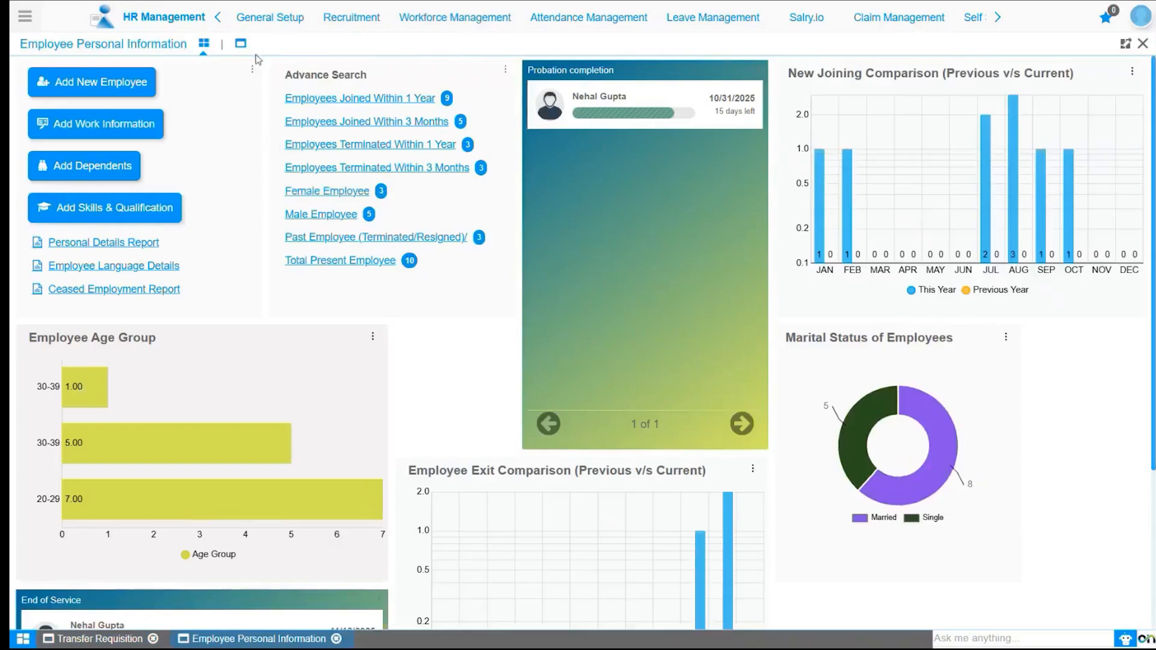
left_click(243, 48)
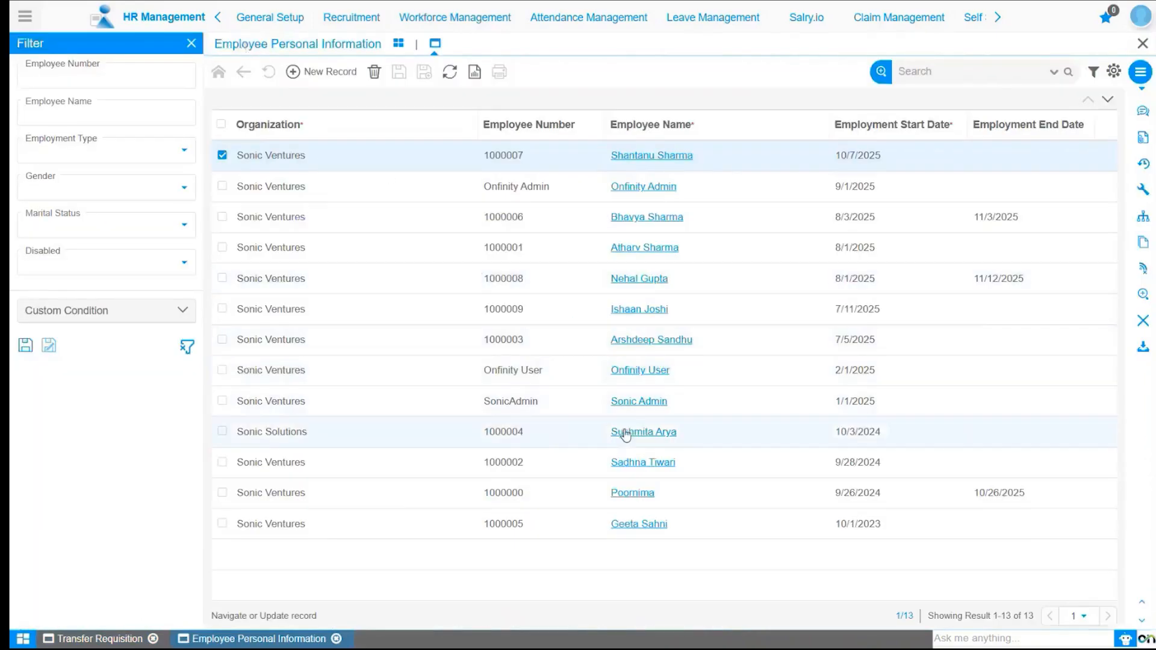
left_click(626, 434)
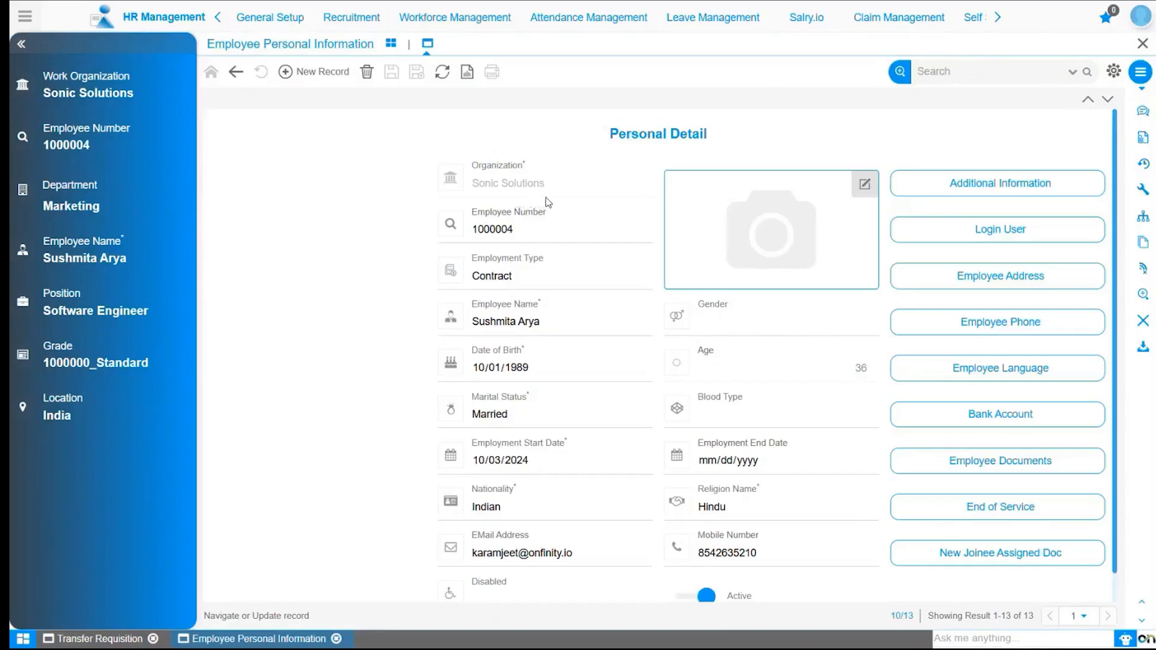
- Open the transferred employee's Employee Work Information details to check the assignment updated by the transfer
left_click(456, 18)
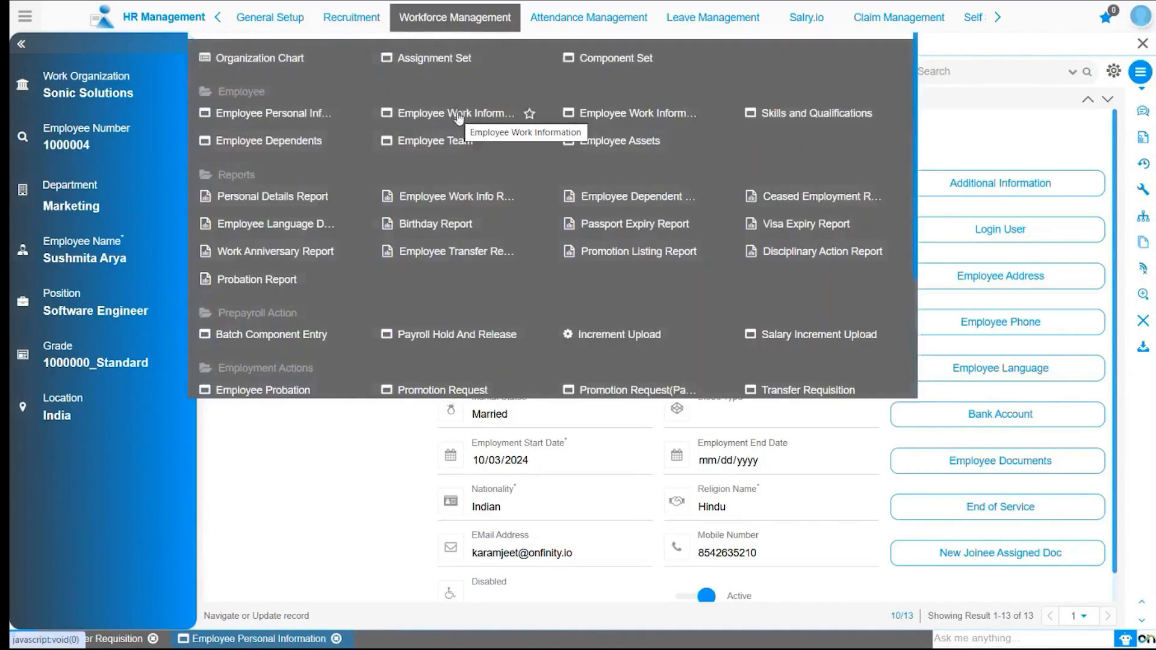
left_click(458, 113)
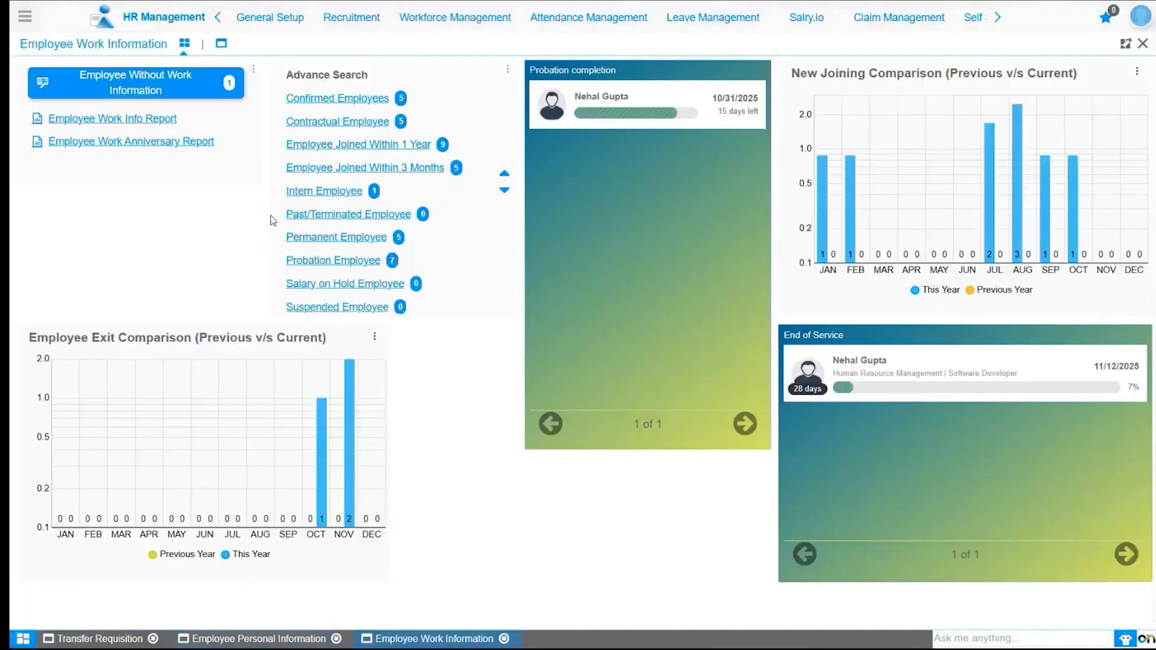
left_click(222, 47)
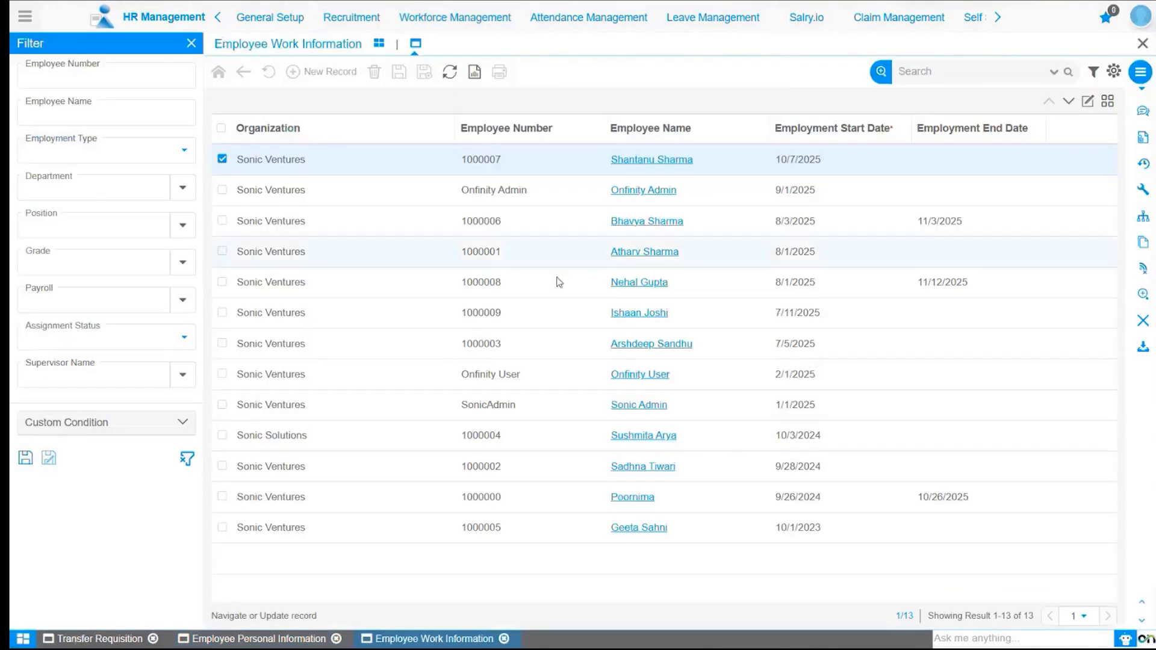
left_click(641, 439)
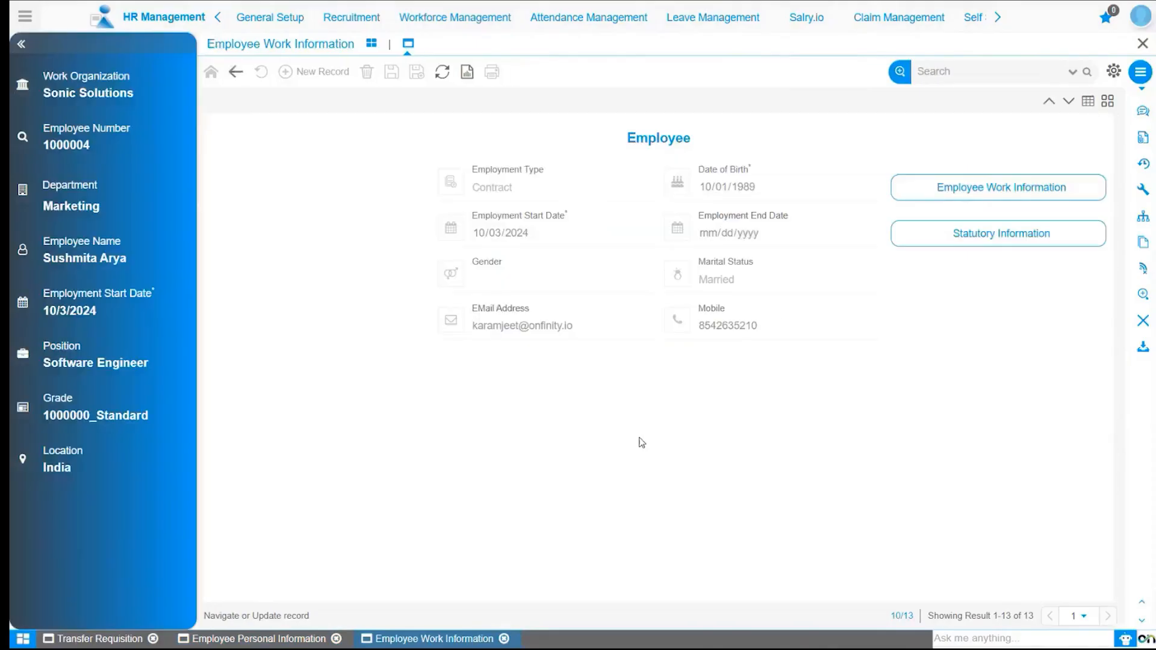
left_click(926, 198)
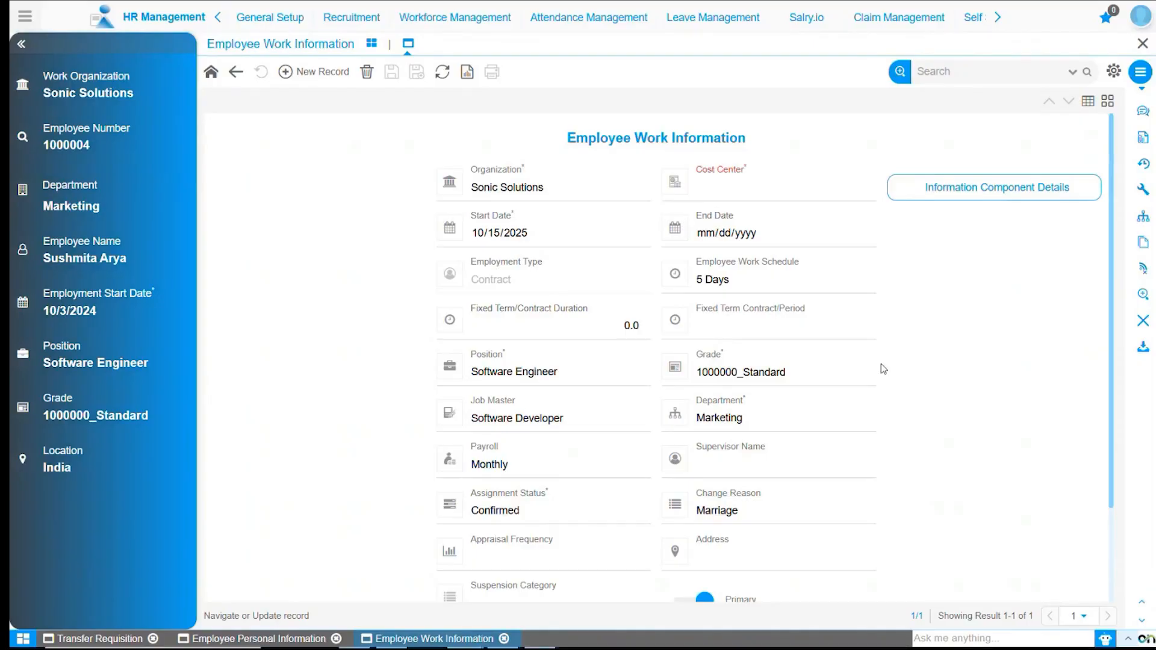
- Zoom across to the Employee Work Information version record and examine its old values and expanded Versioning details
left_click(1137, 79)
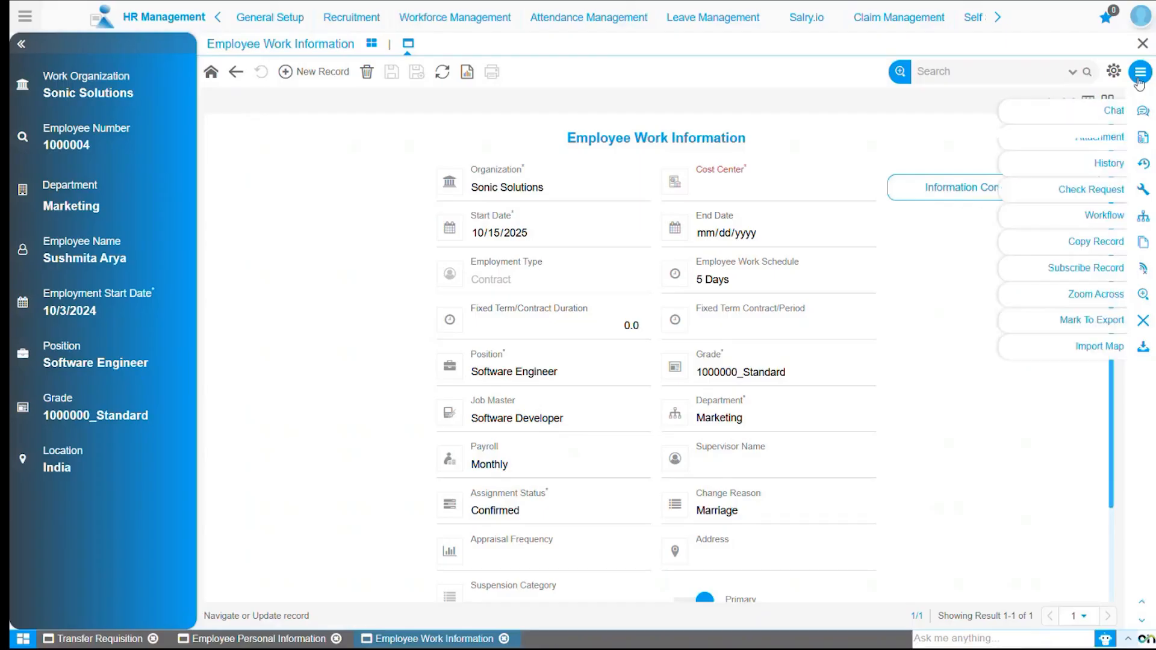
left_click(1099, 296)
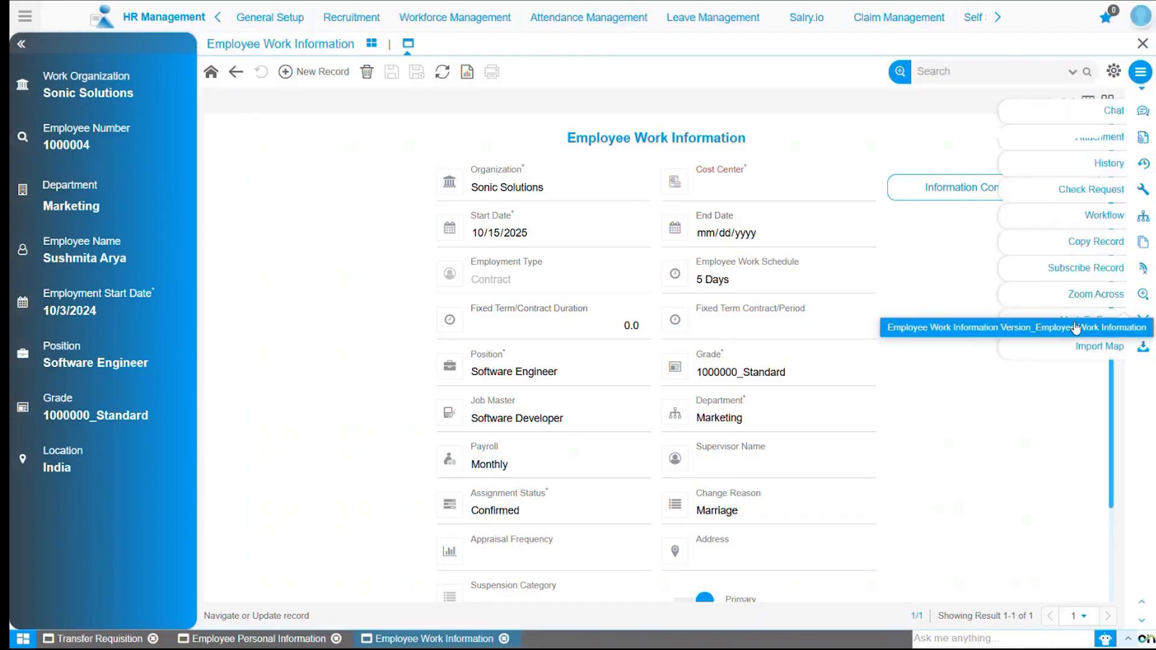
left_click(1067, 328)
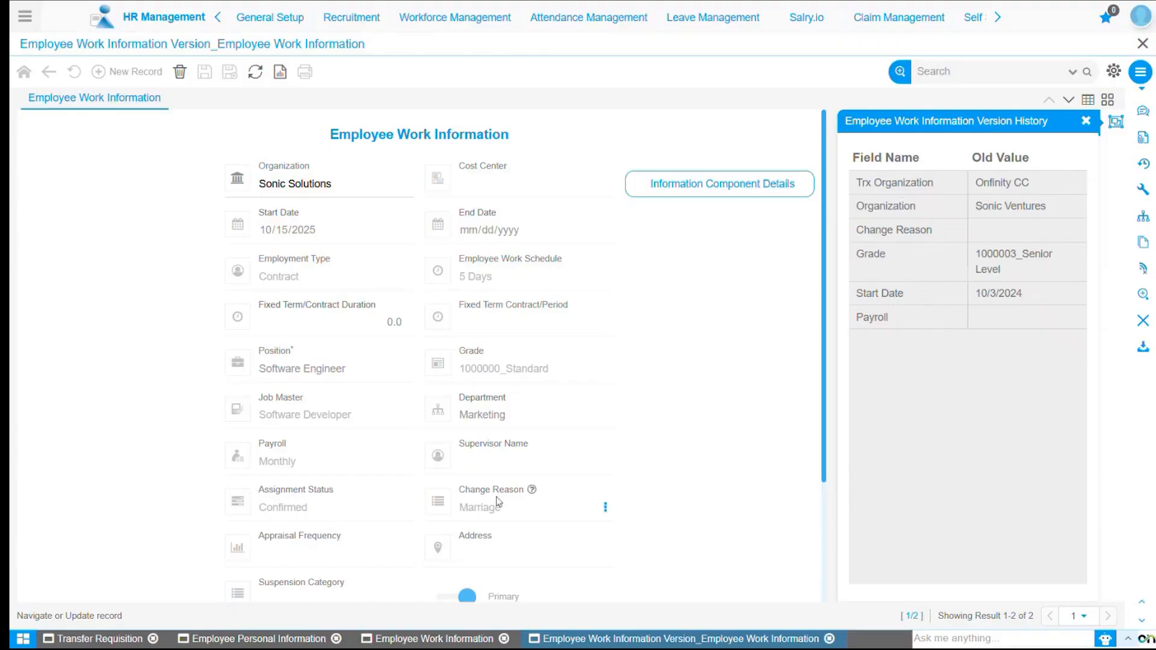
scroll(544, 424, "down", 1)
scroll(544, 424, "down", 3)
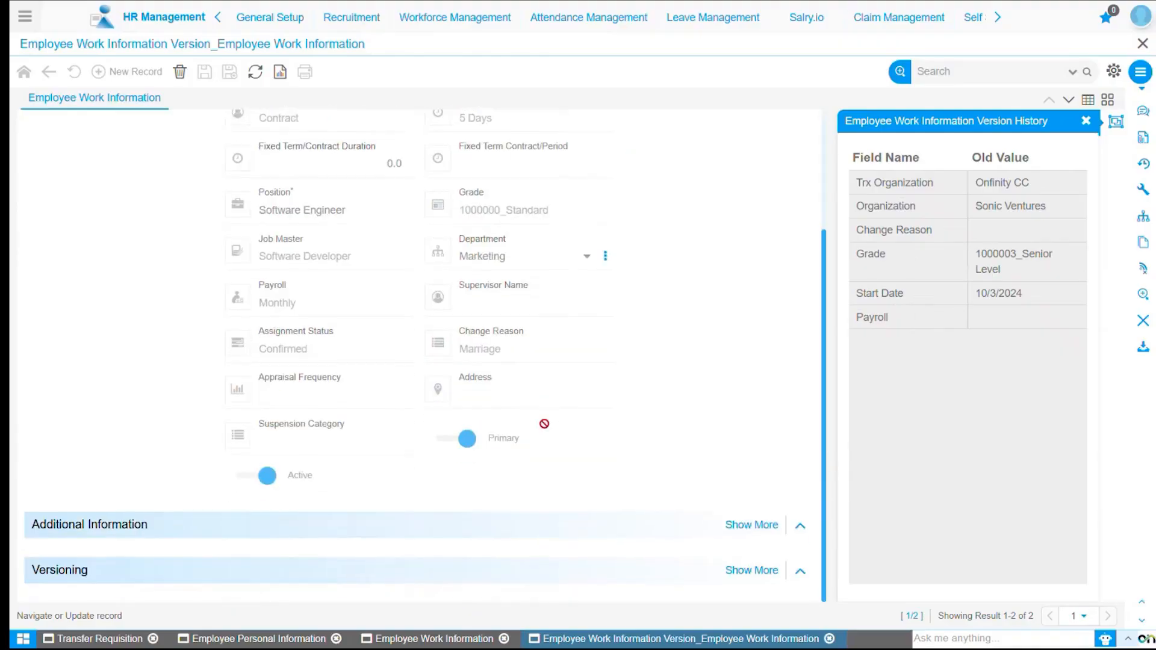
left_click(726, 577)
scroll(444, 433, "down", 3)
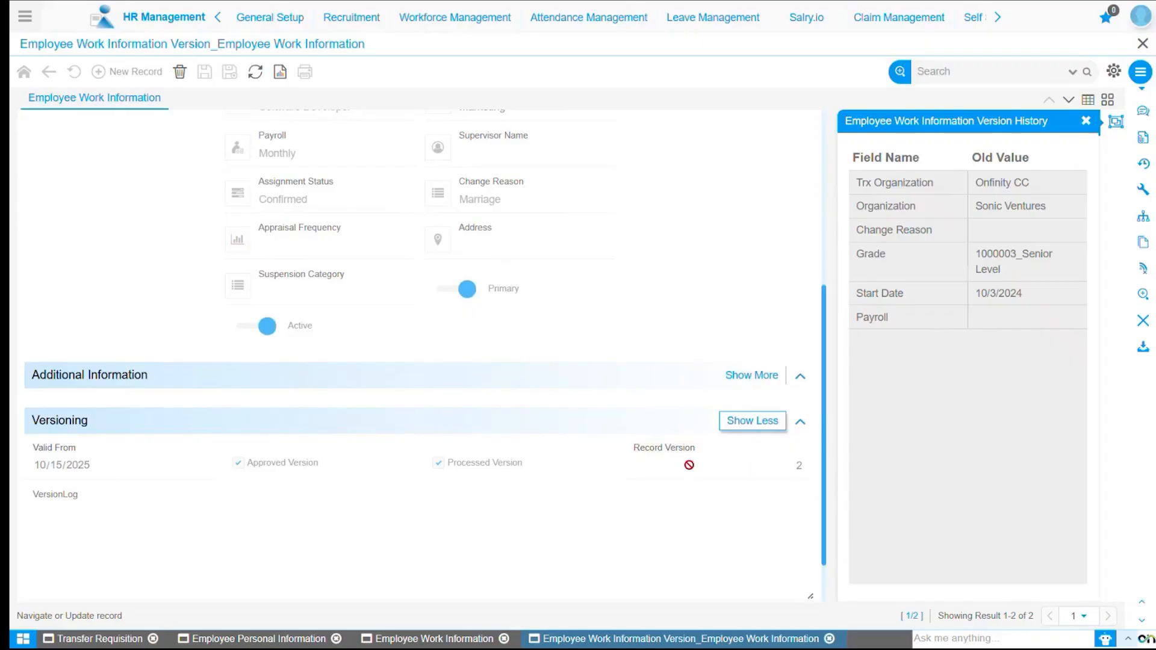
scroll(689, 465, "up", 5)
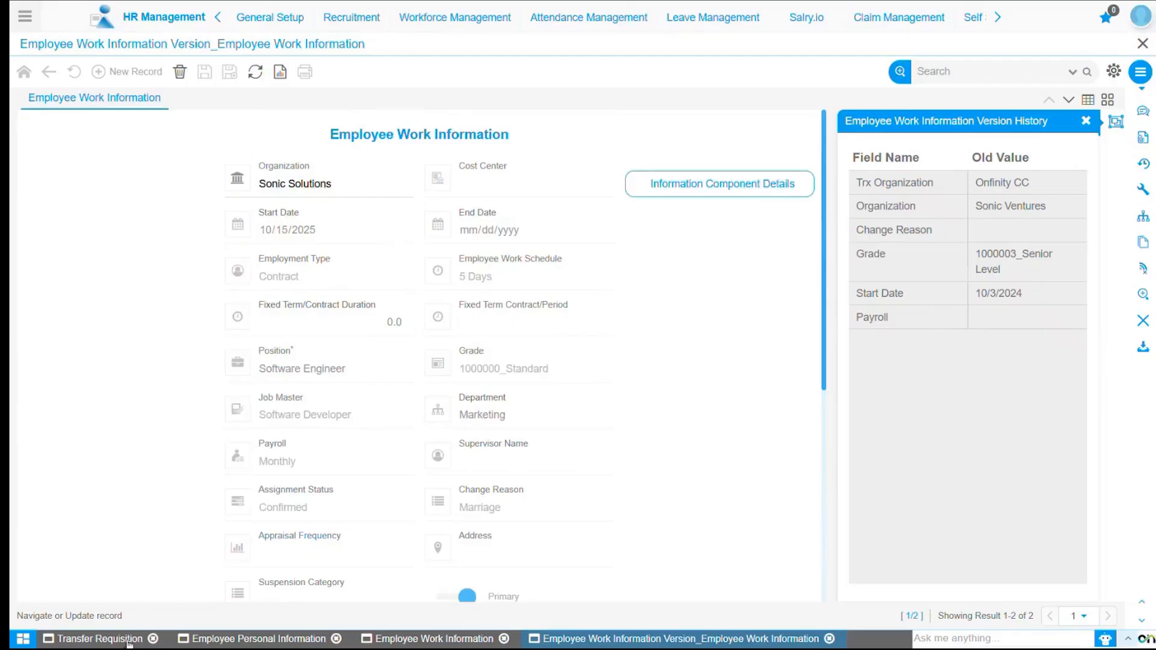
- Return to the Transfer Requisition window and view its dashboard of transfer reasons, comparisons and organizations
left_click(99, 639)
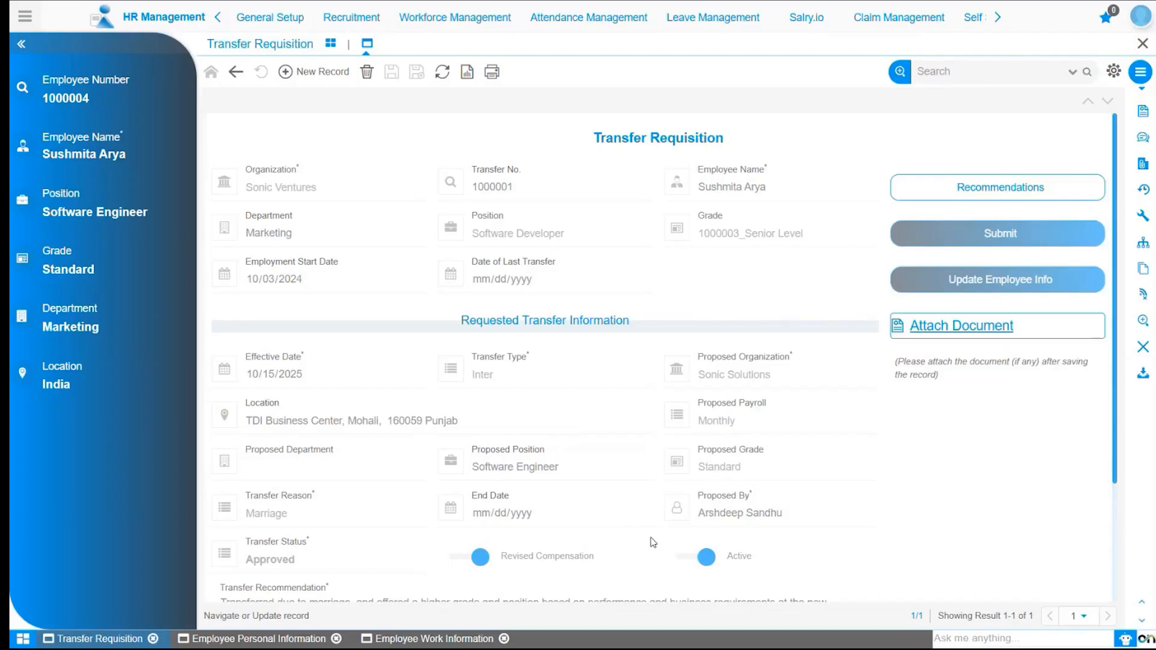
left_click(330, 45)
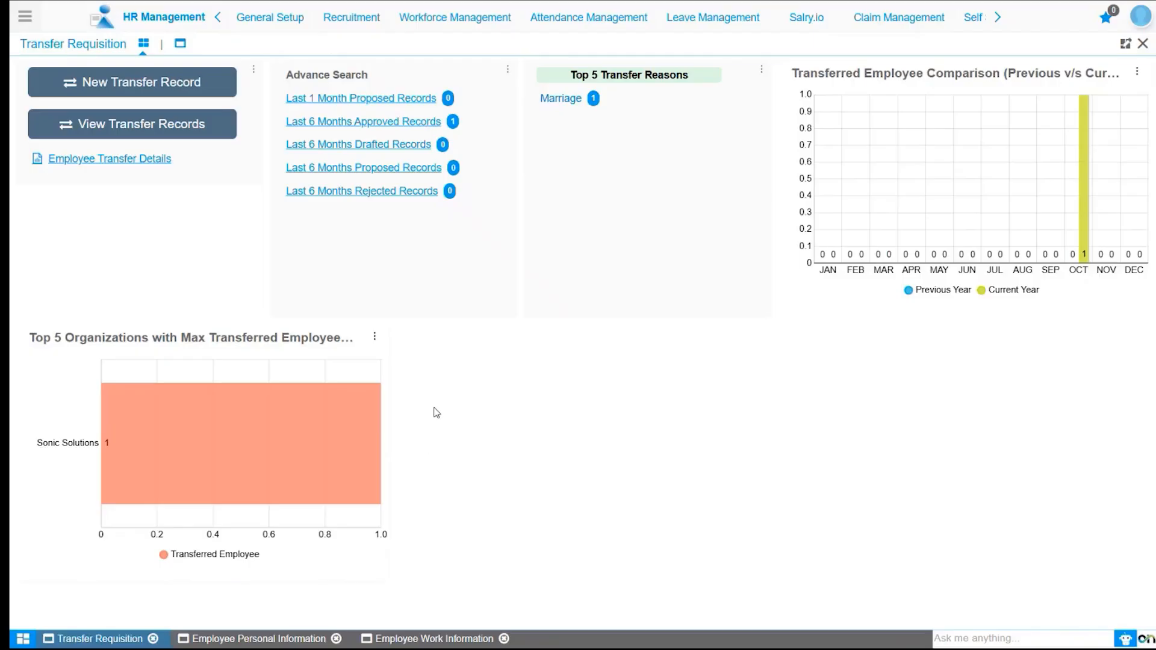
- Open the employee's approved transfer record in Transfer Request(Payroll) and look through its form
left_click(449, 24)
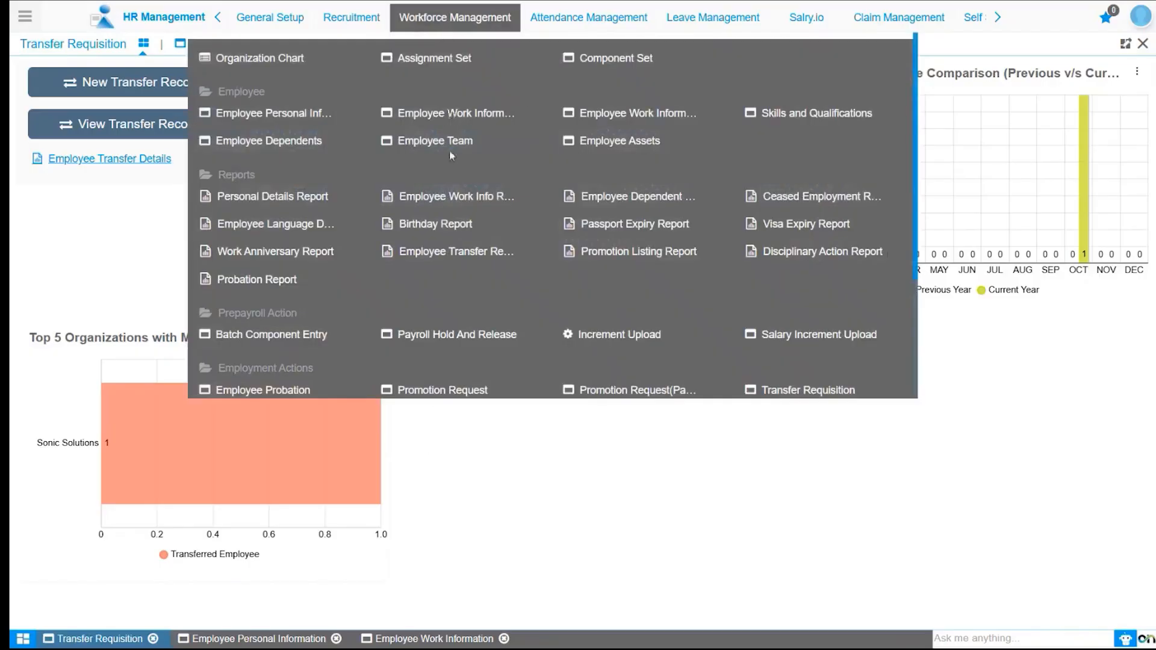
scroll(452, 153, "down", 3)
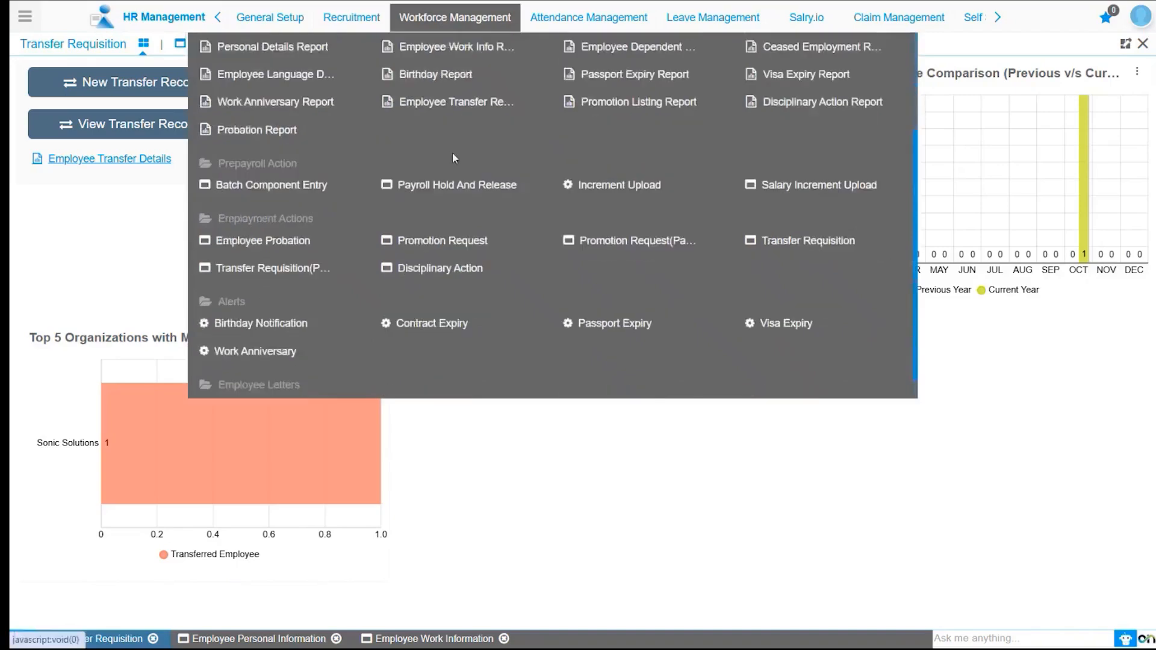
left_click(311, 273)
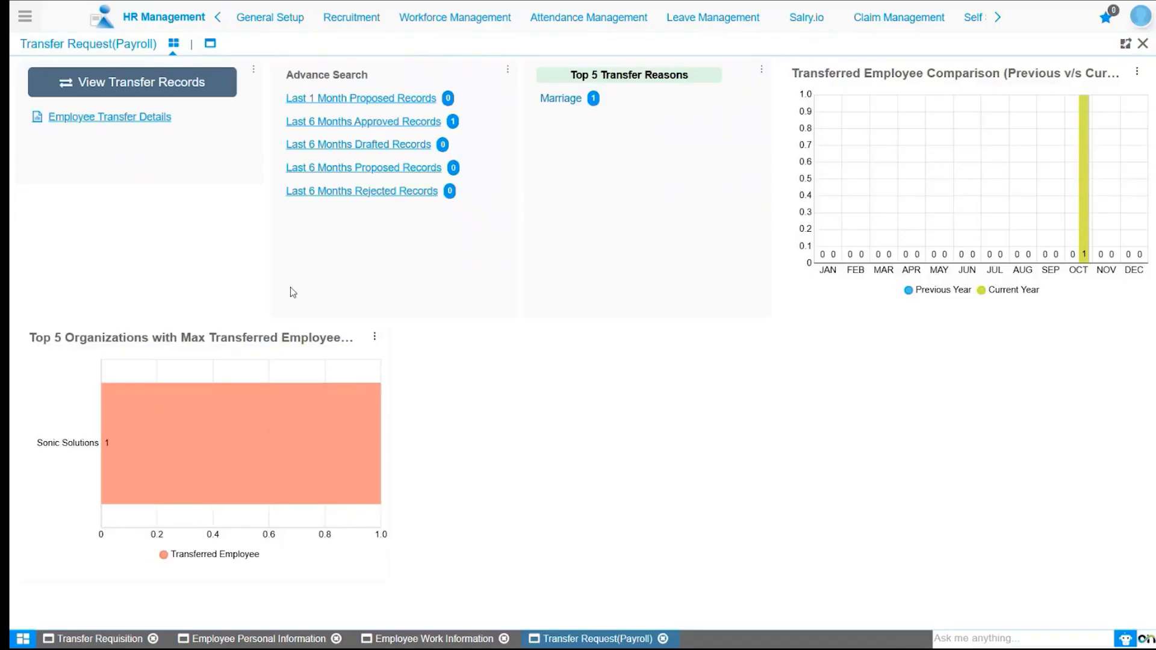
left_click(209, 44)
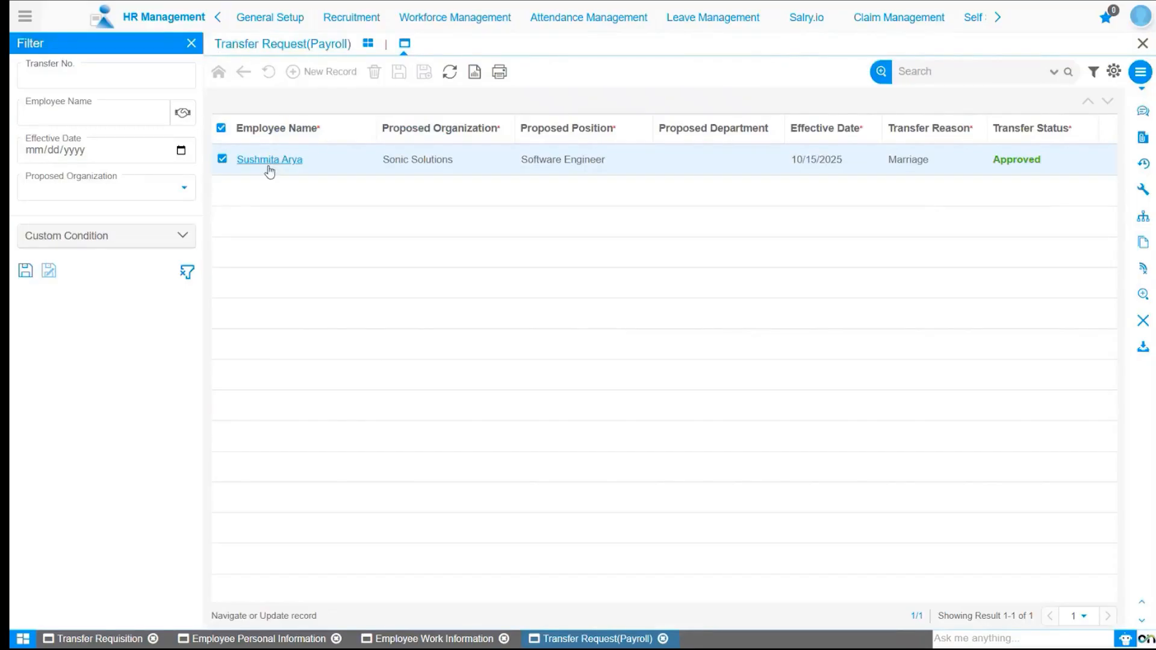
left_click(268, 167)
left_click(269, 160)
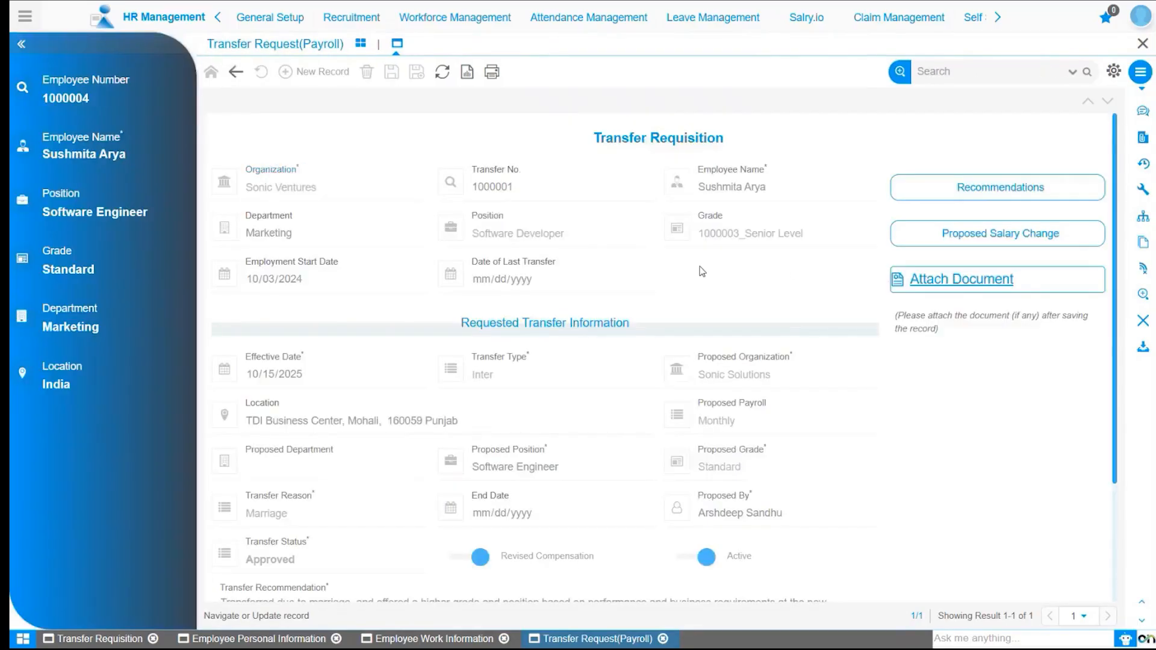
scroll(703, 271, "down", 3)
scroll(699, 266, "up", 3)
- Save a Proposed Salary Change with component type Gross Salary, proposed value 40,000 and description "Updated as per latest compensation structure"
left_click(919, 242)
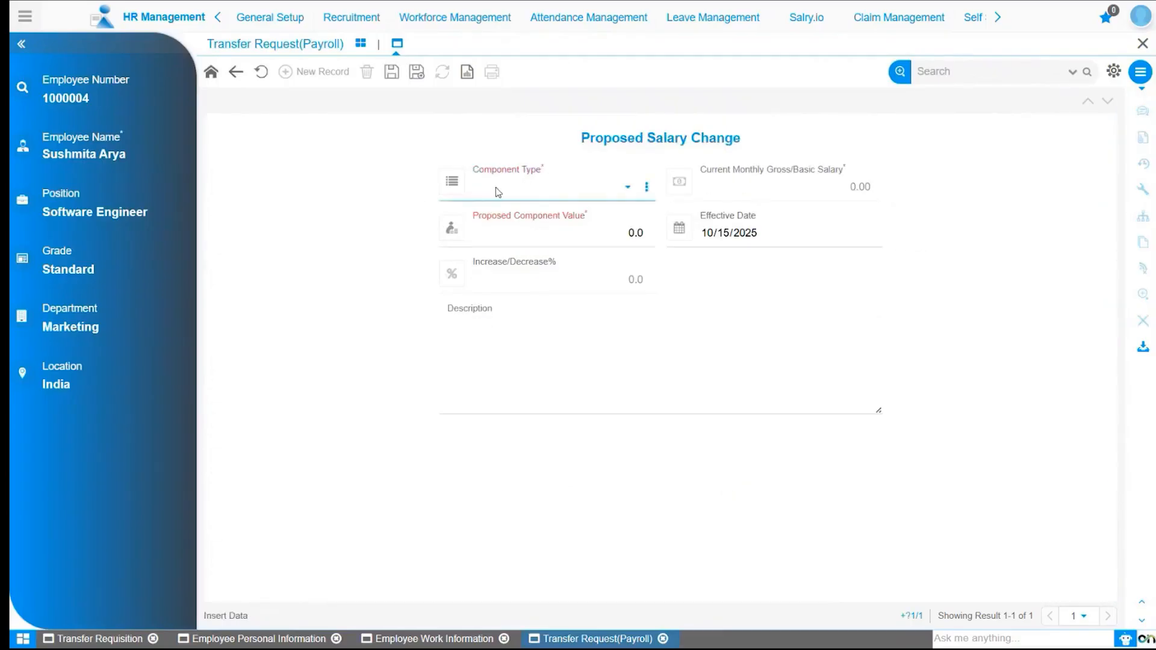
left_click(498, 192)
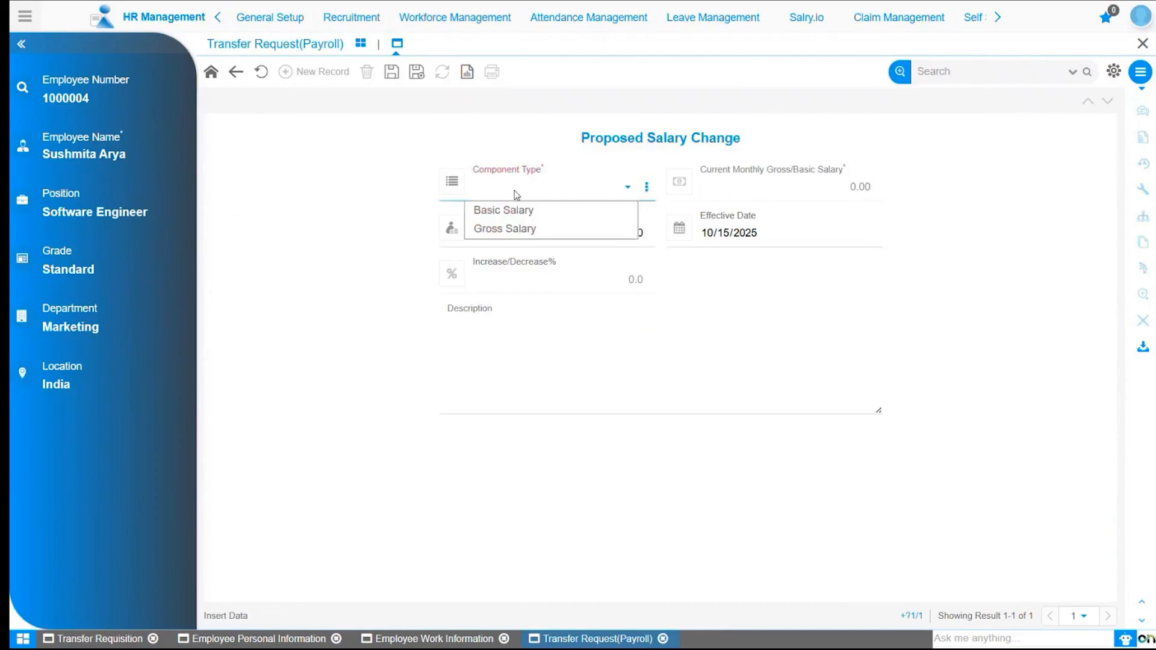
left_click(549, 230)
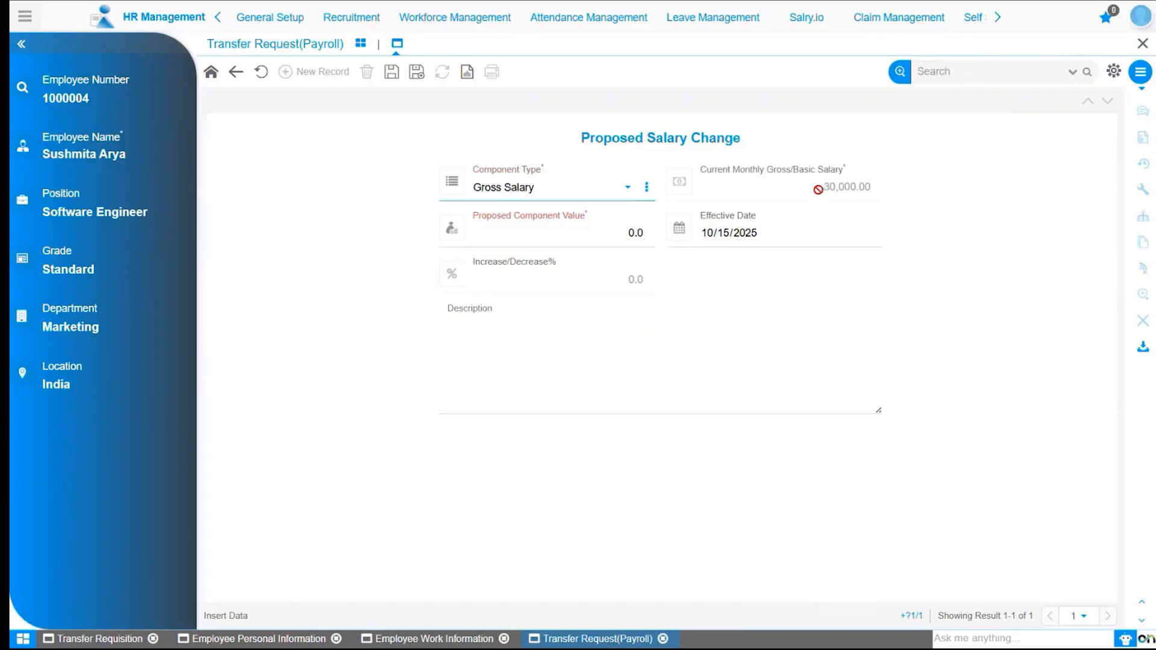
left_click(617, 237)
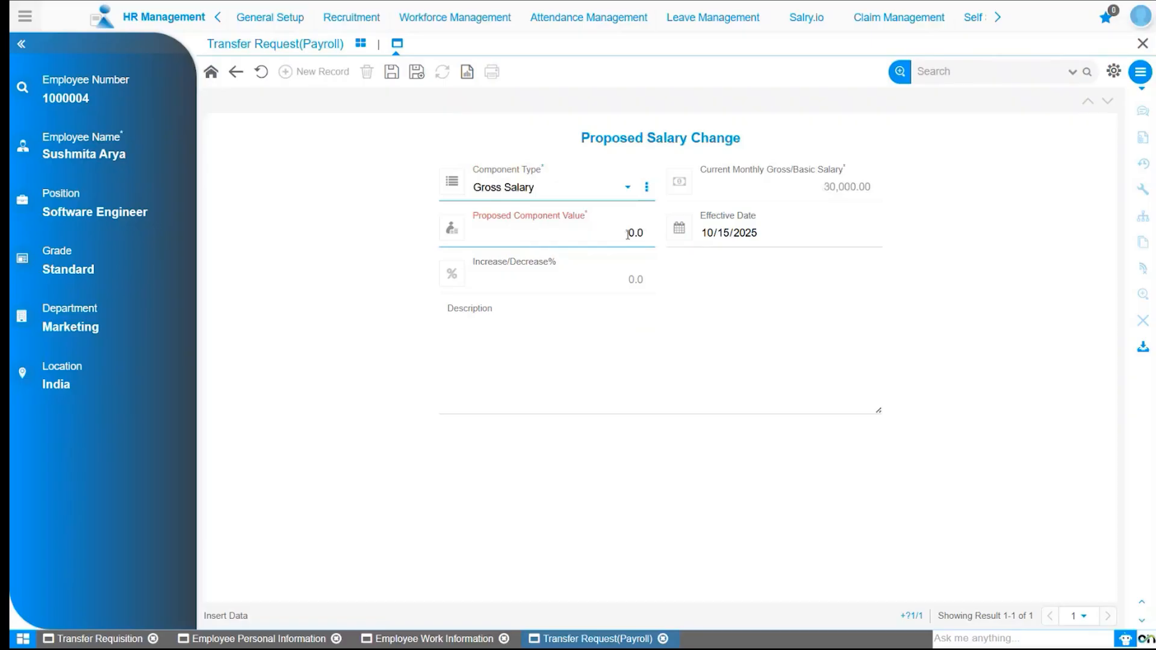
left_click(628, 234)
type("4000")
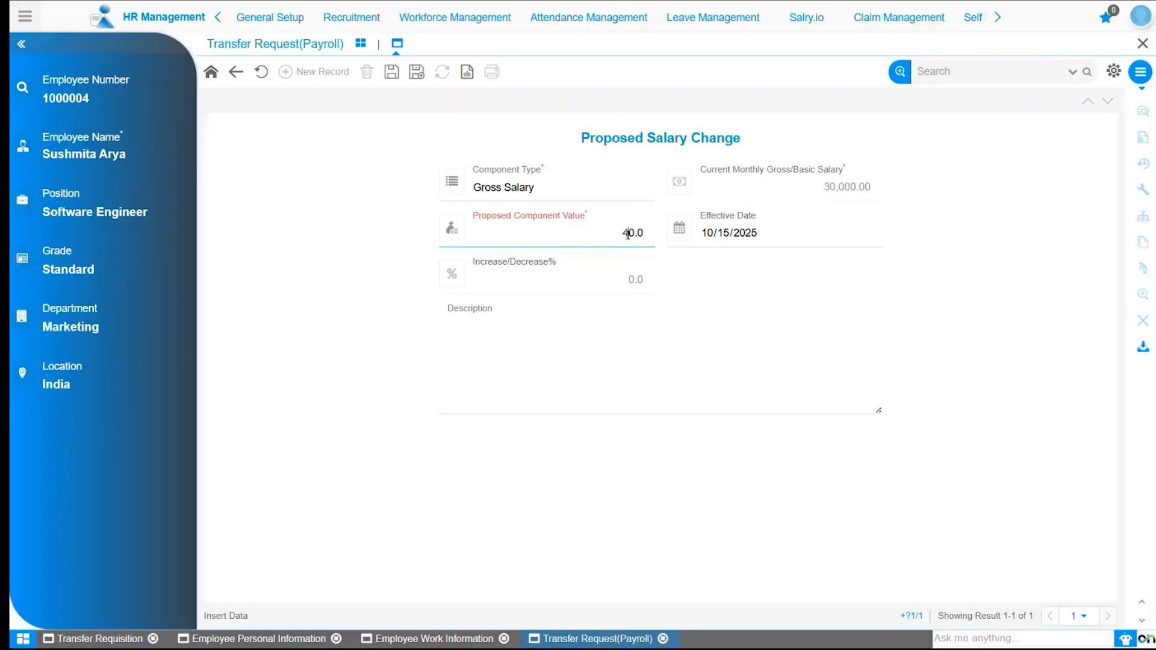
left_click(696, 247)
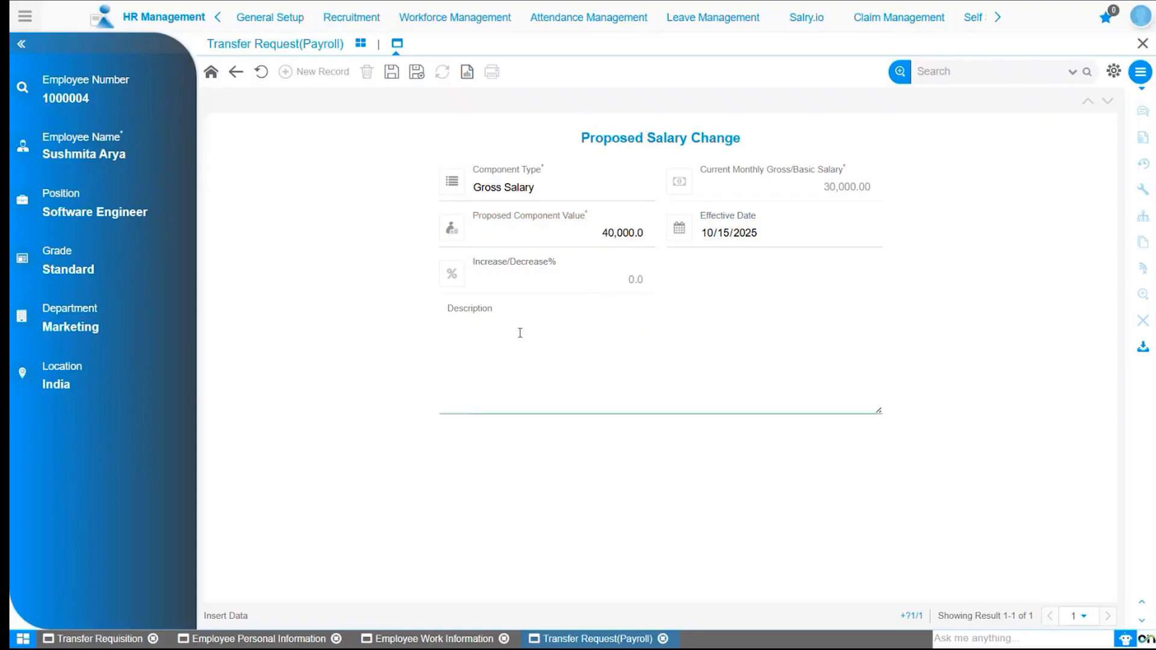
type("Updated as per latest compensation structure")
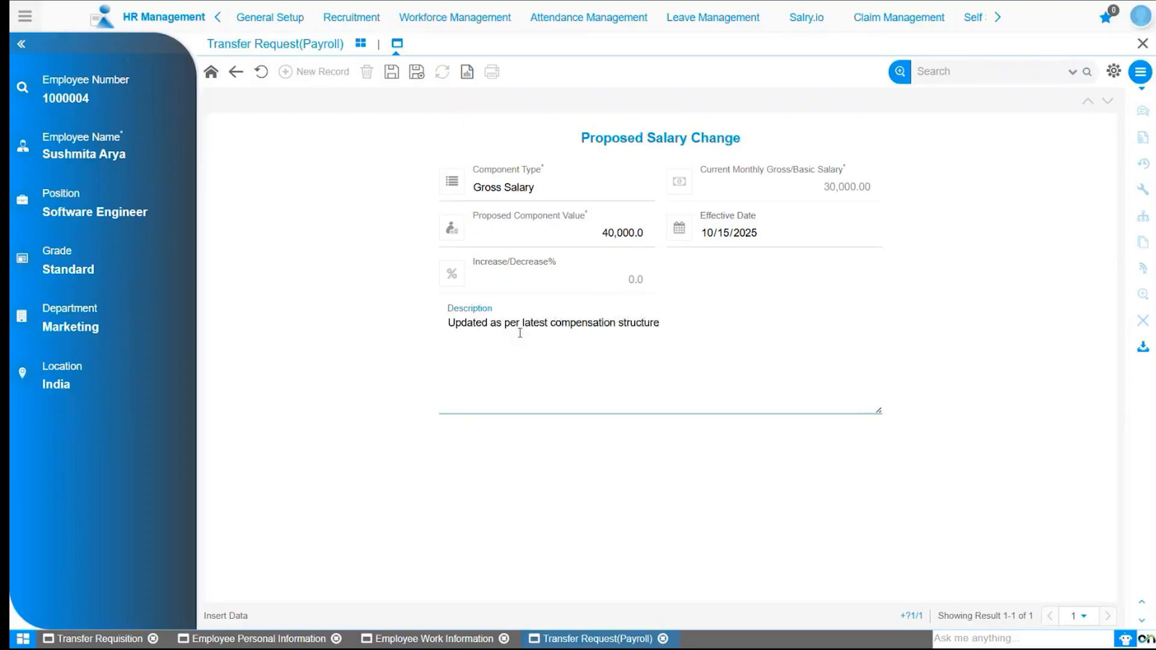
left_click(391, 75)
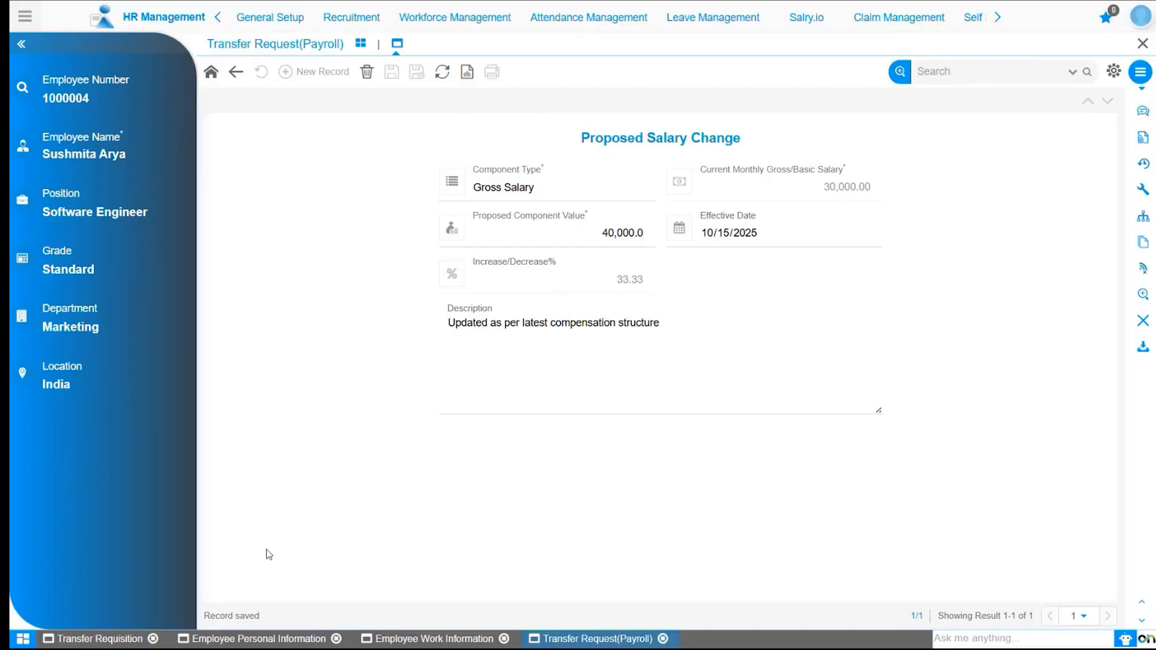
- Open the Inter Transfer Letter as a PDF from the Transfer Requisition record and read through it
left_click(116, 638)
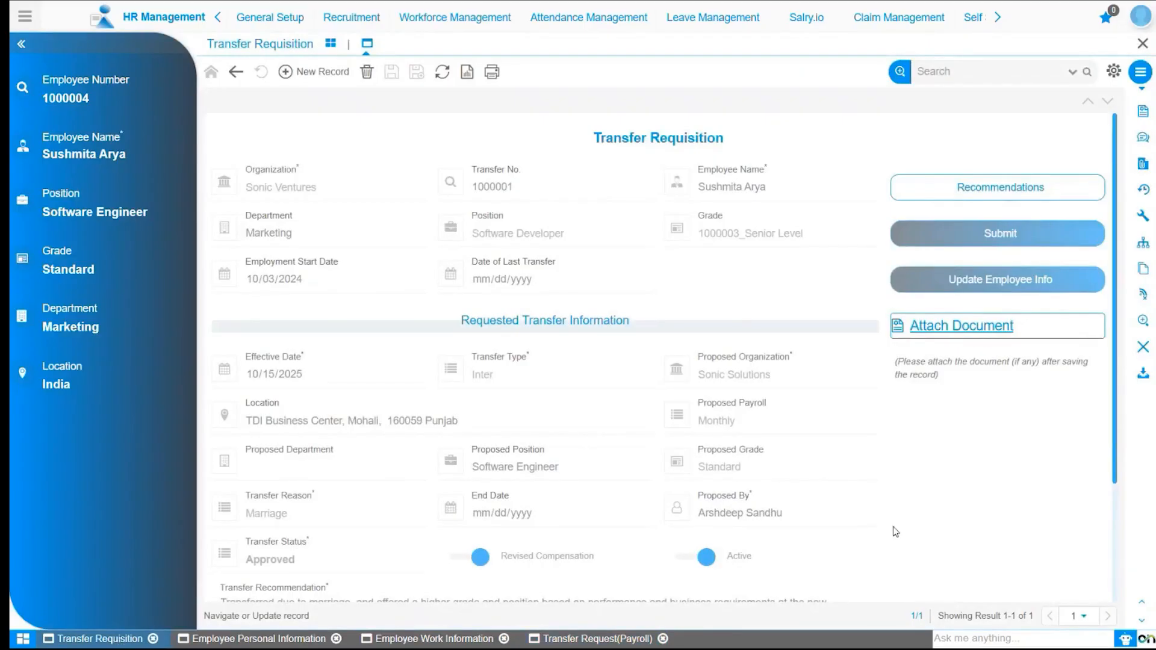
left_click(1139, 73)
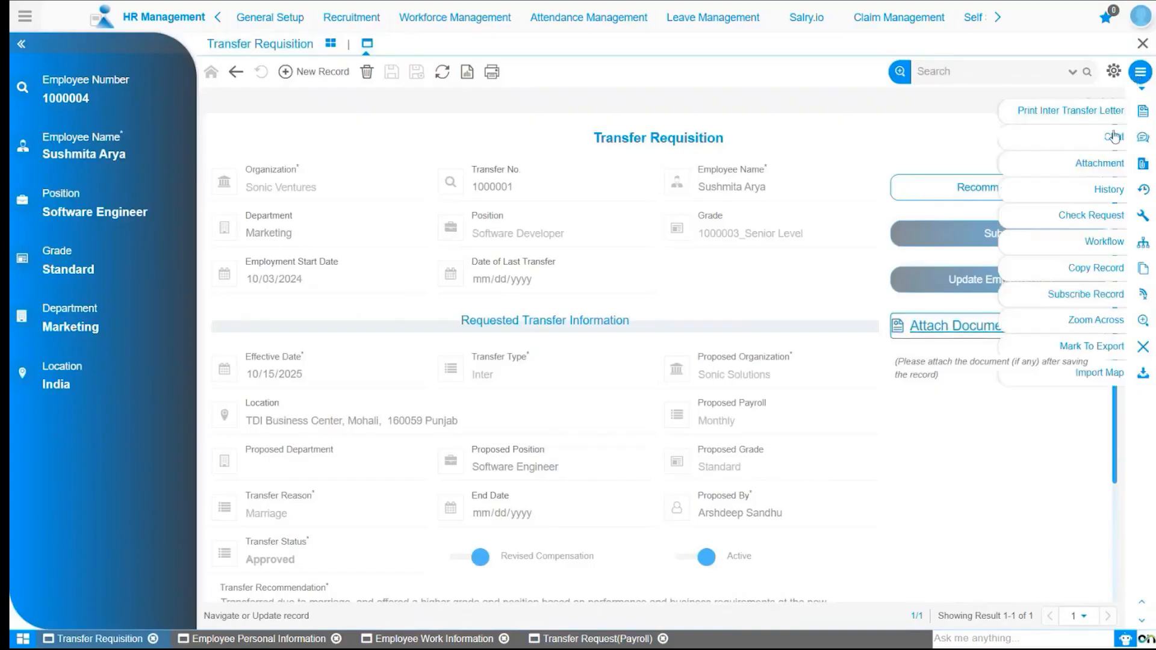
left_click(1095, 118)
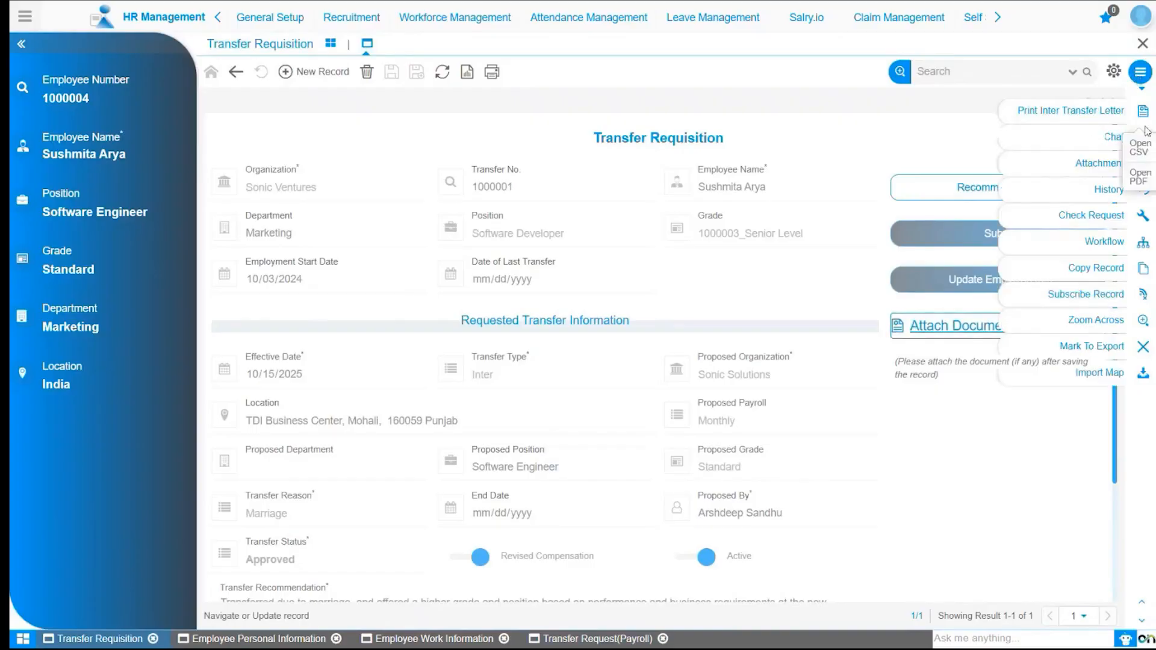
left_click(1149, 179)
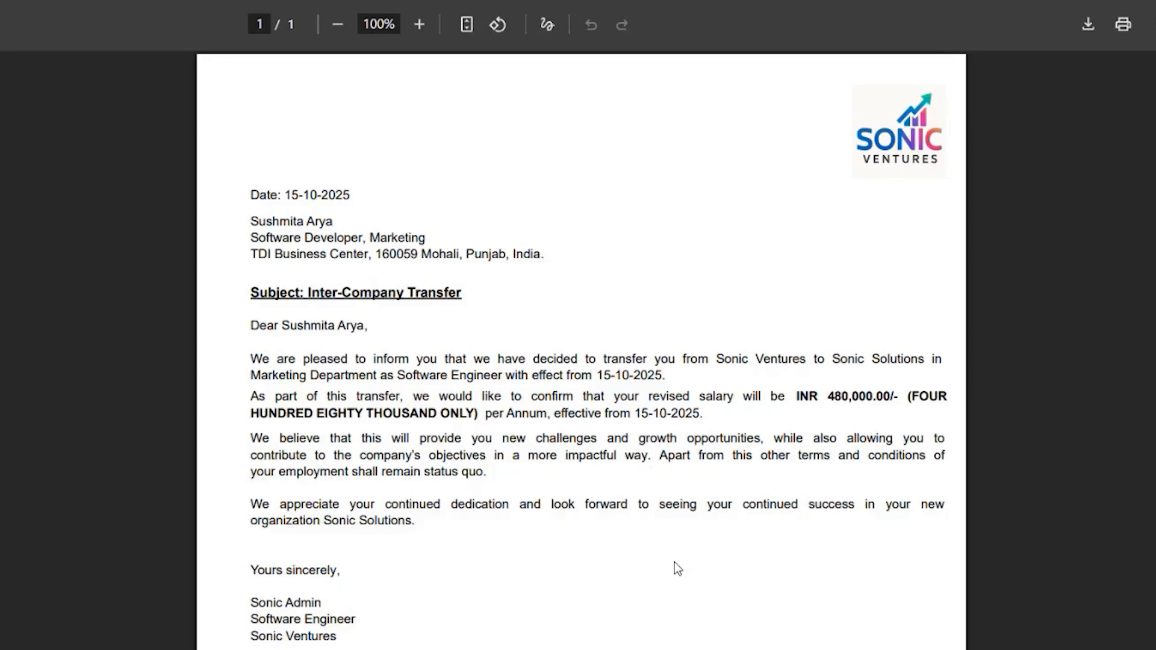
scroll(450, 558, "down", 5)
scroll(451, 559, "up", 5)
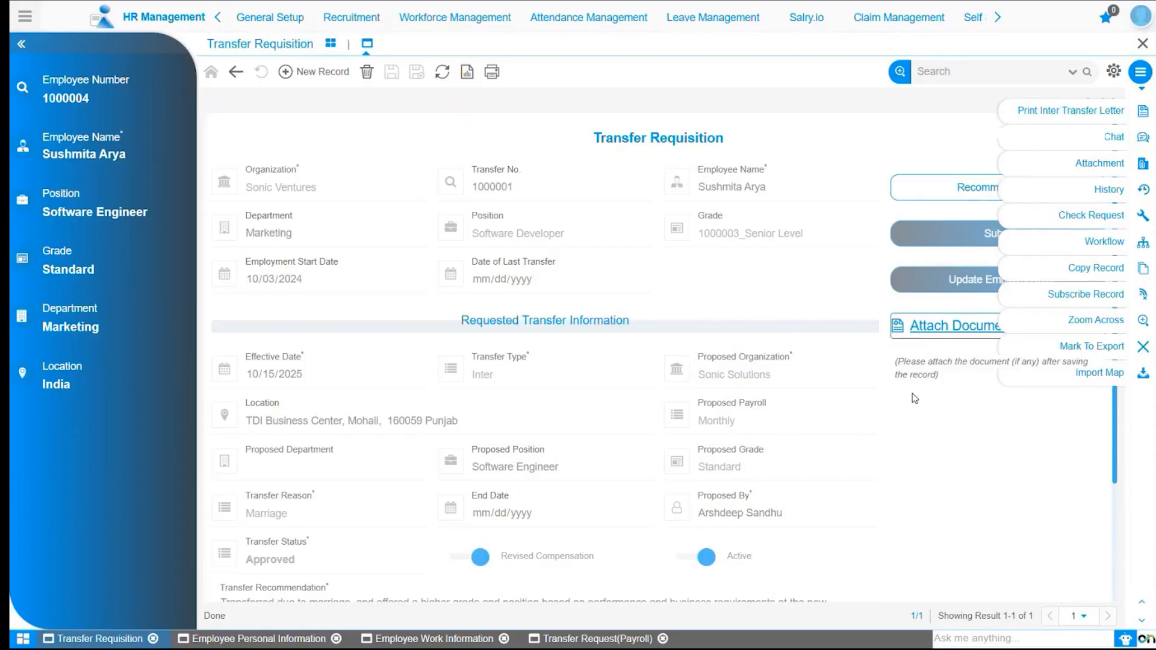
left_click(1147, 80)
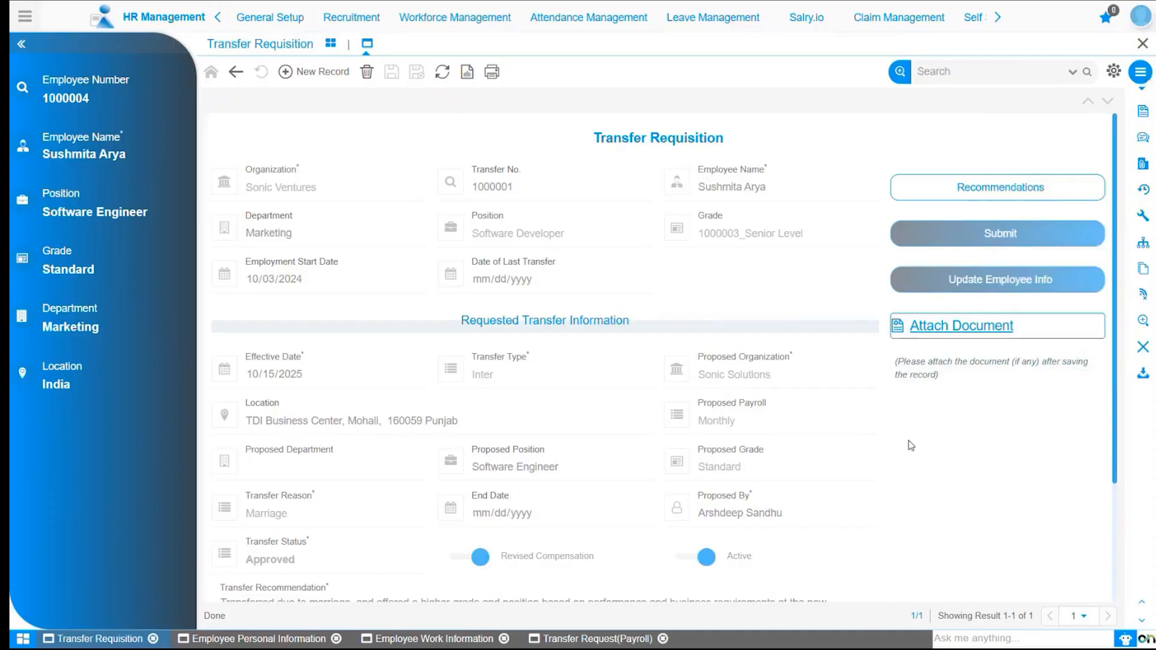
- Open the Employee Transfer Details report from the Transfer Requisition dashboard, leaving the report type at Select and the organization at Sonic Ventures
left_click(431, 24)
left_click(332, 46)
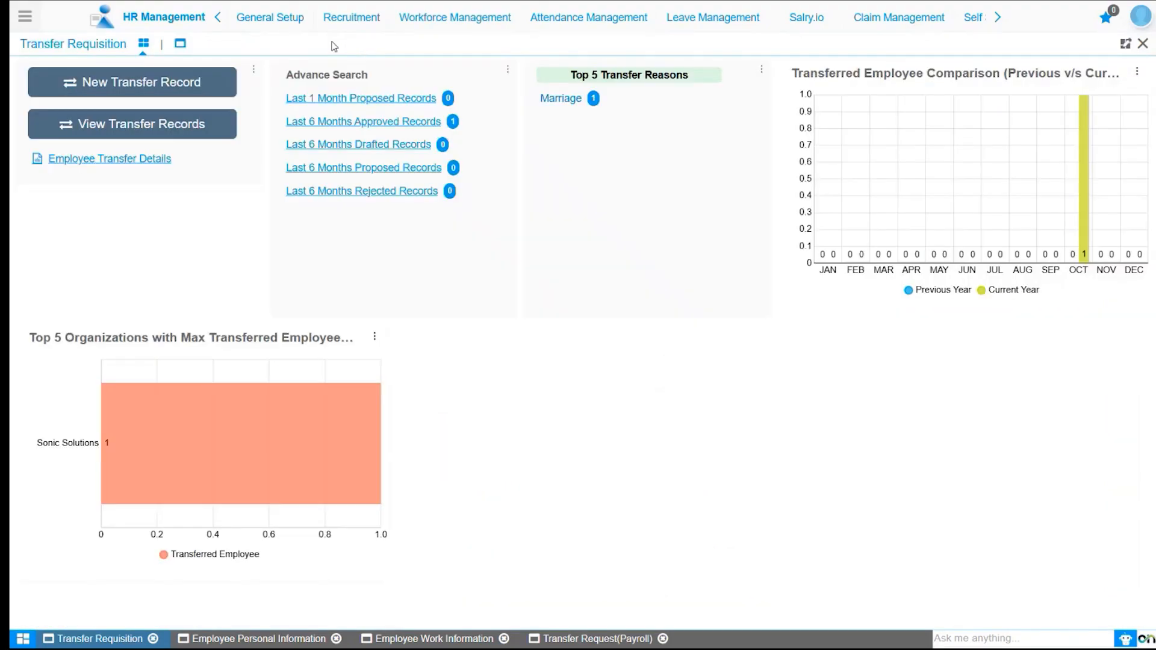
left_click(145, 160)
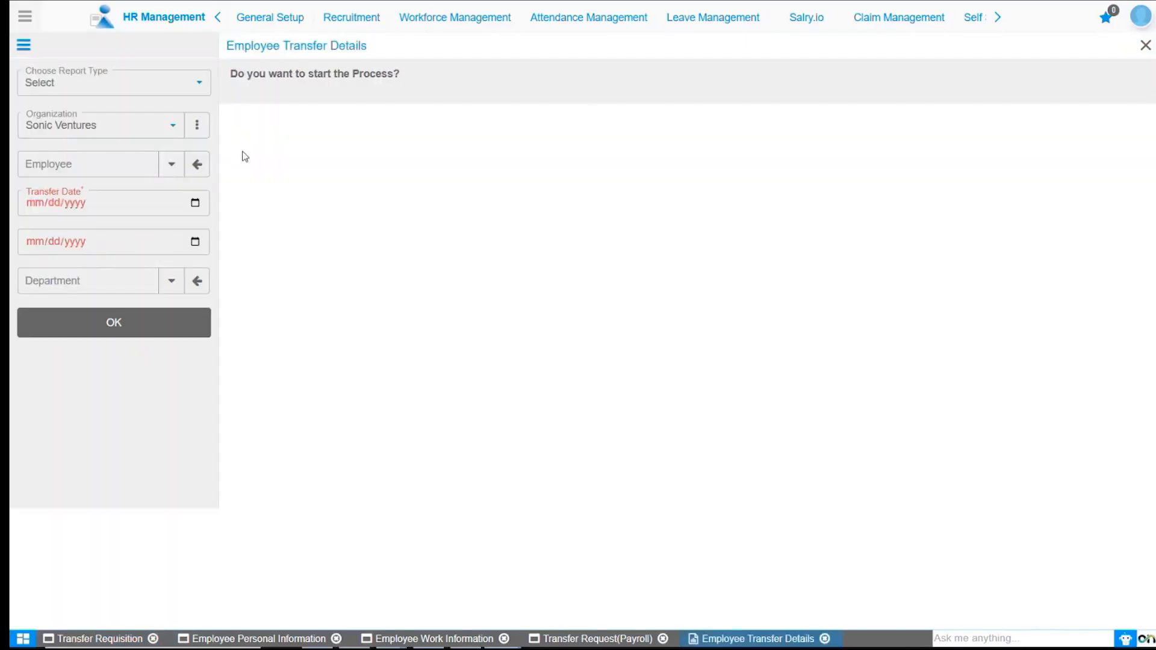
left_click(155, 90)
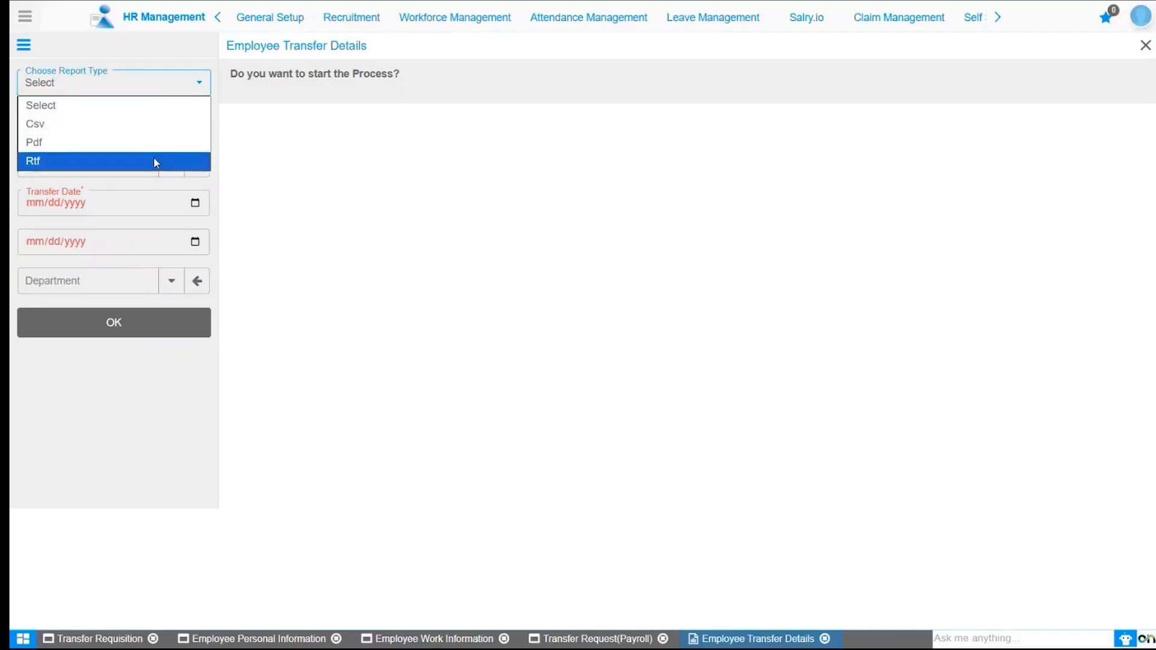
left_click(149, 106)
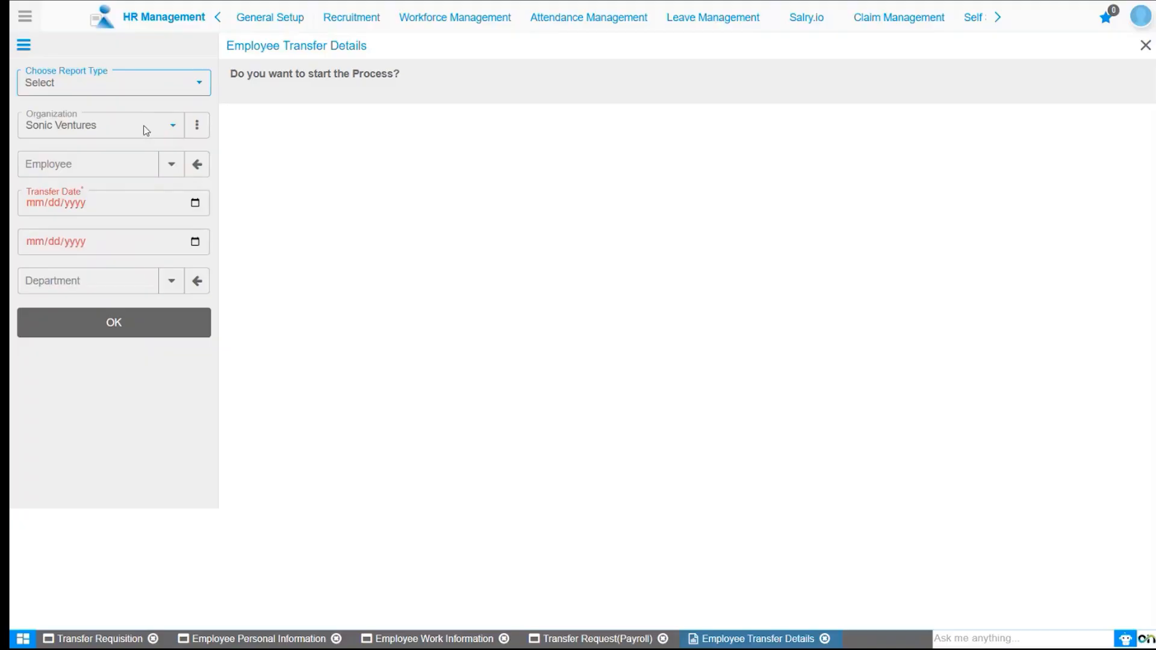
left_click(146, 130)
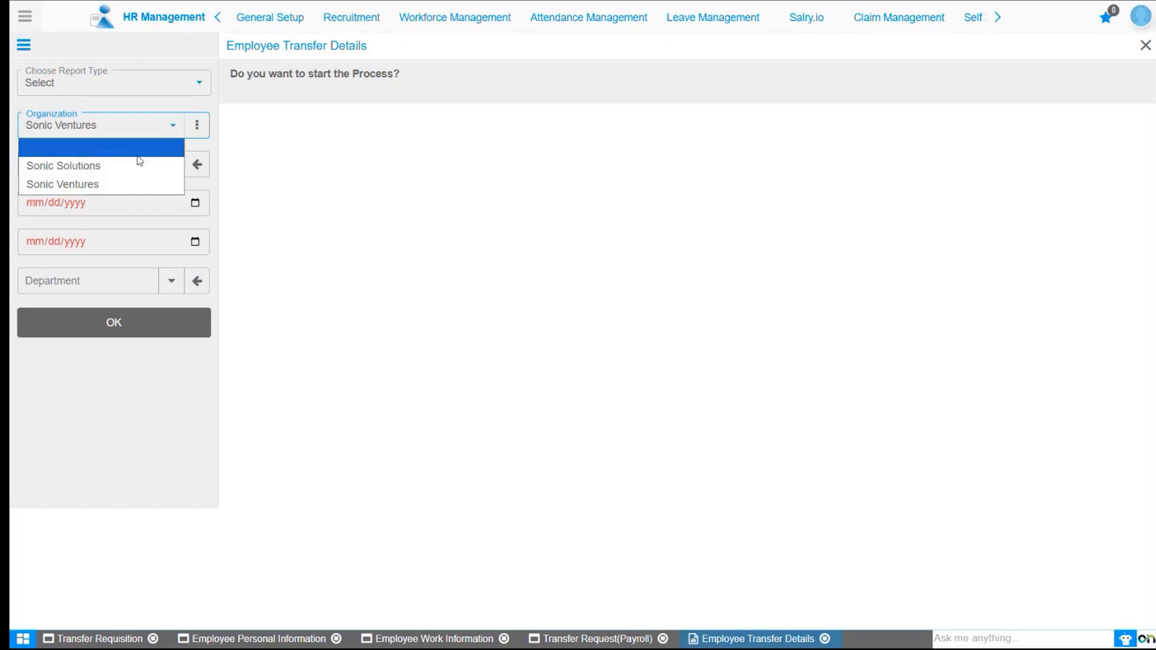
left_click(110, 188)
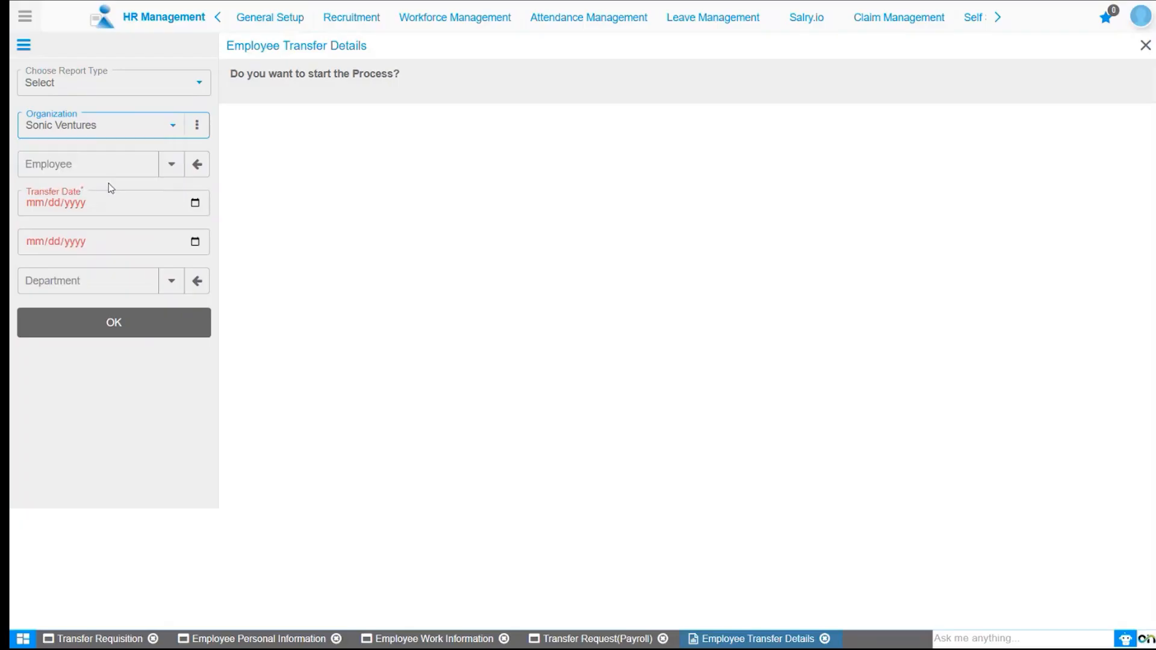
left_click(169, 170)
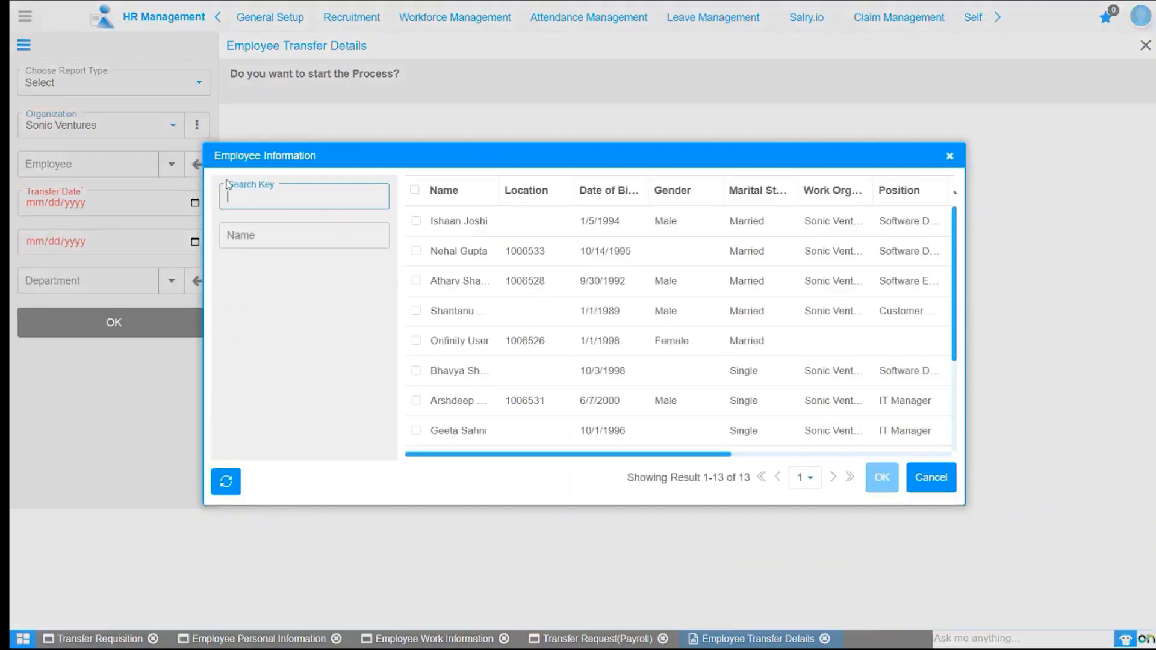
left_click(415, 221)
left_click(416, 251)
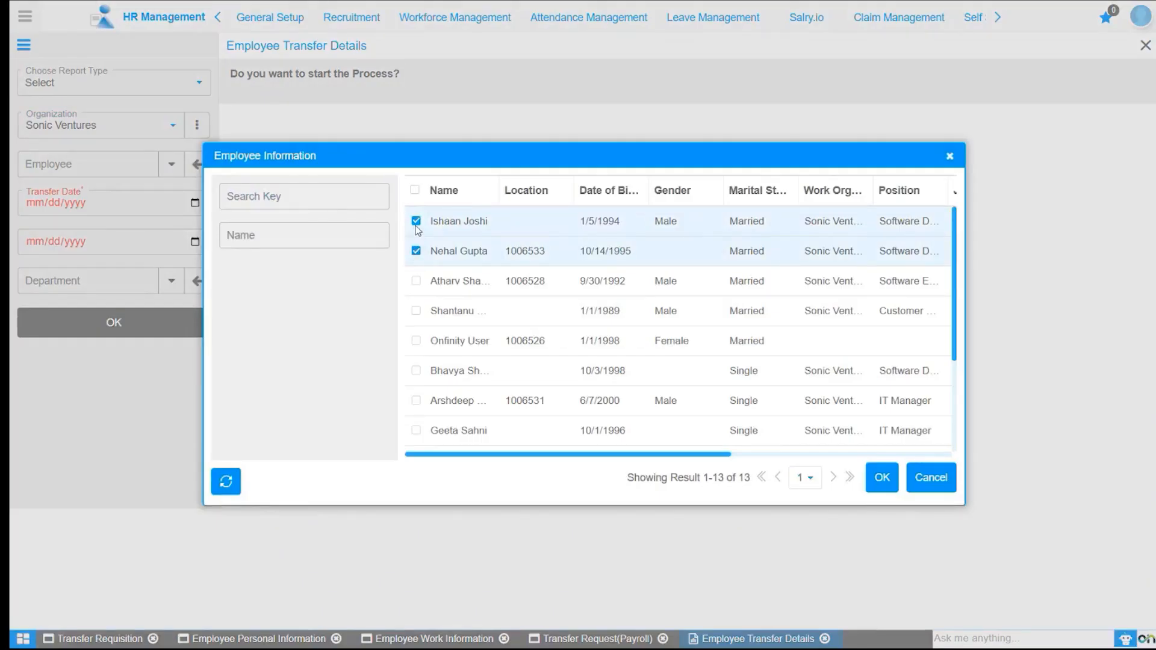
left_click(416, 222)
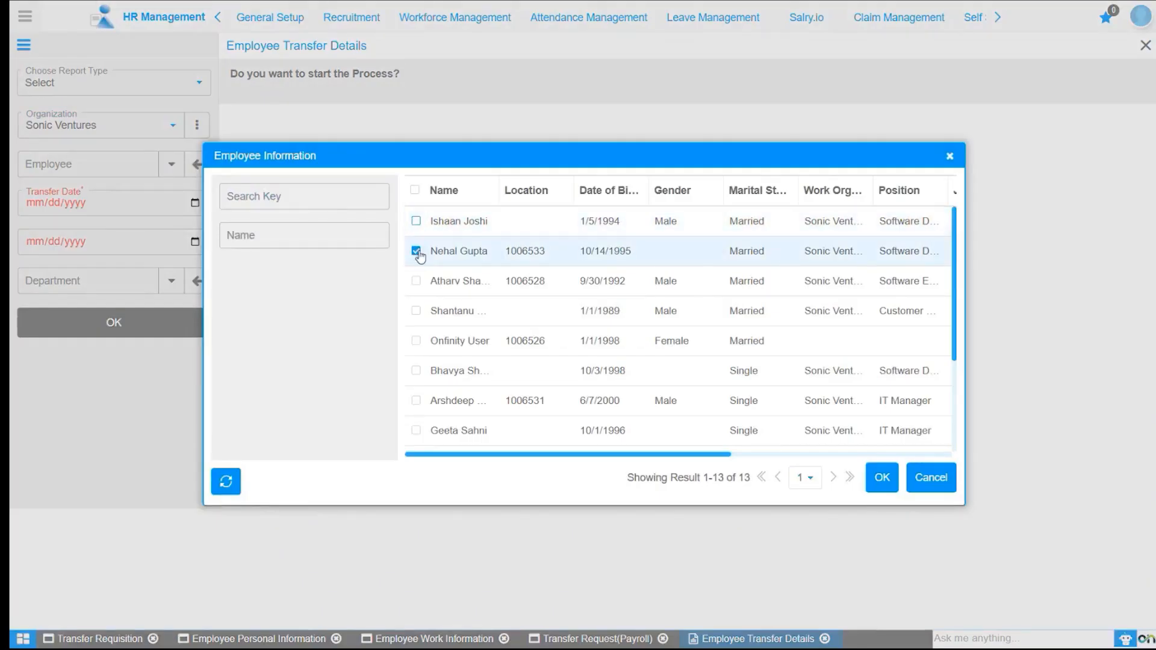
left_click(417, 251)
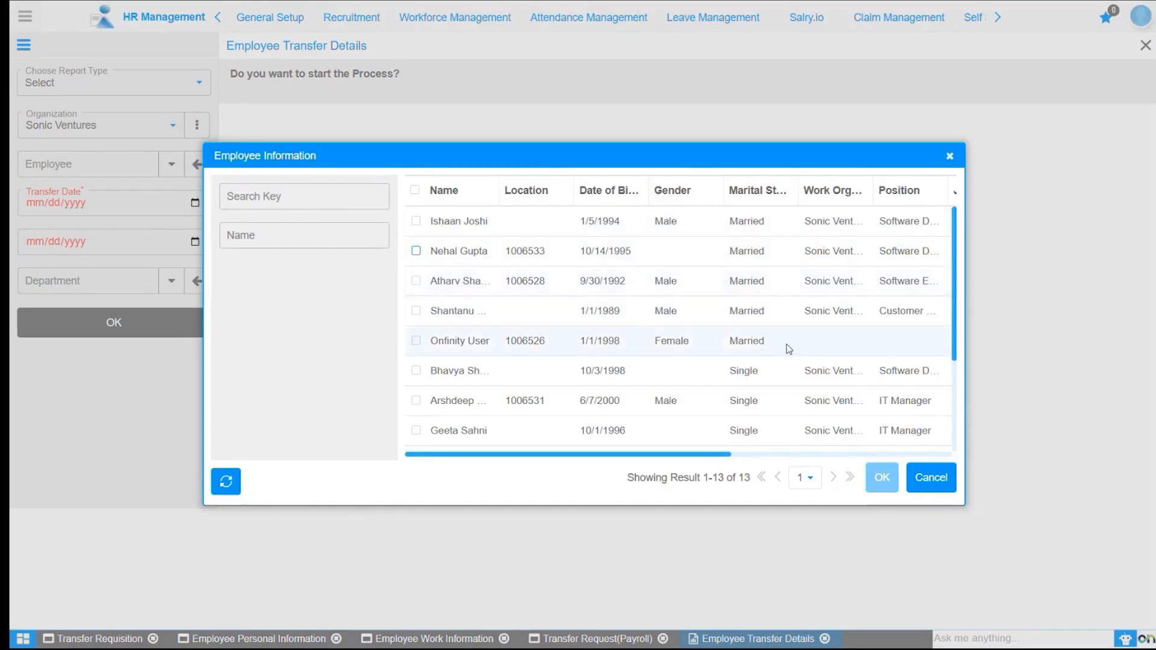
left_click(926, 484)
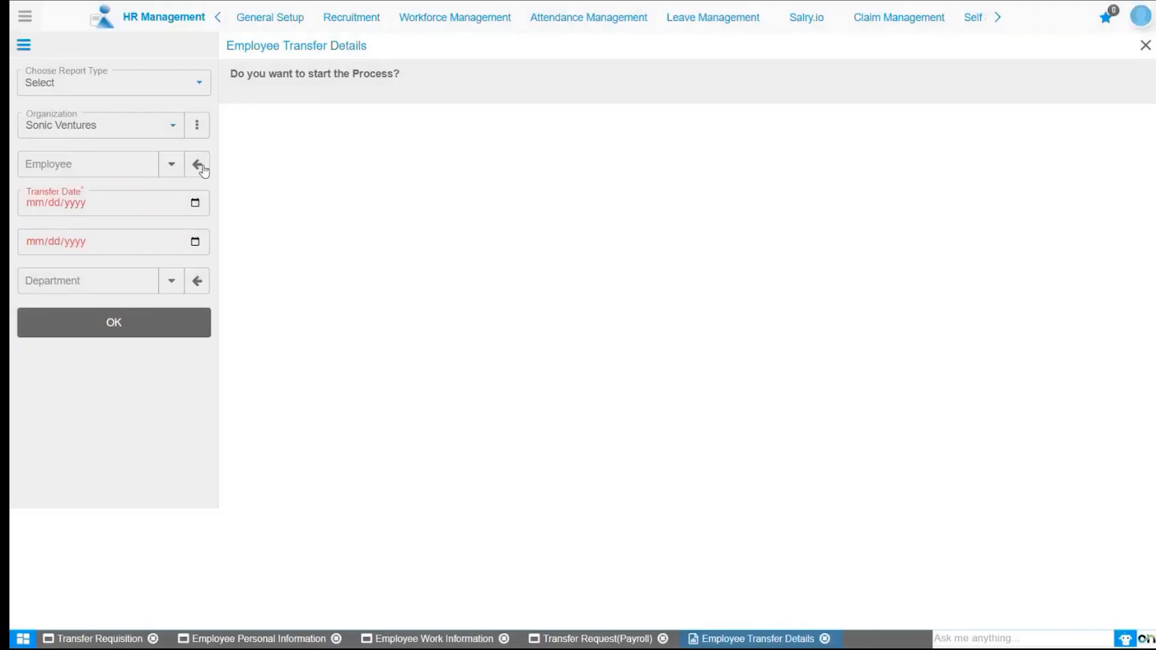
- Set the report's Transfer Date range from 09/01/2025 to 10/31/2025
left_click(194, 204)
left_click(139, 235)
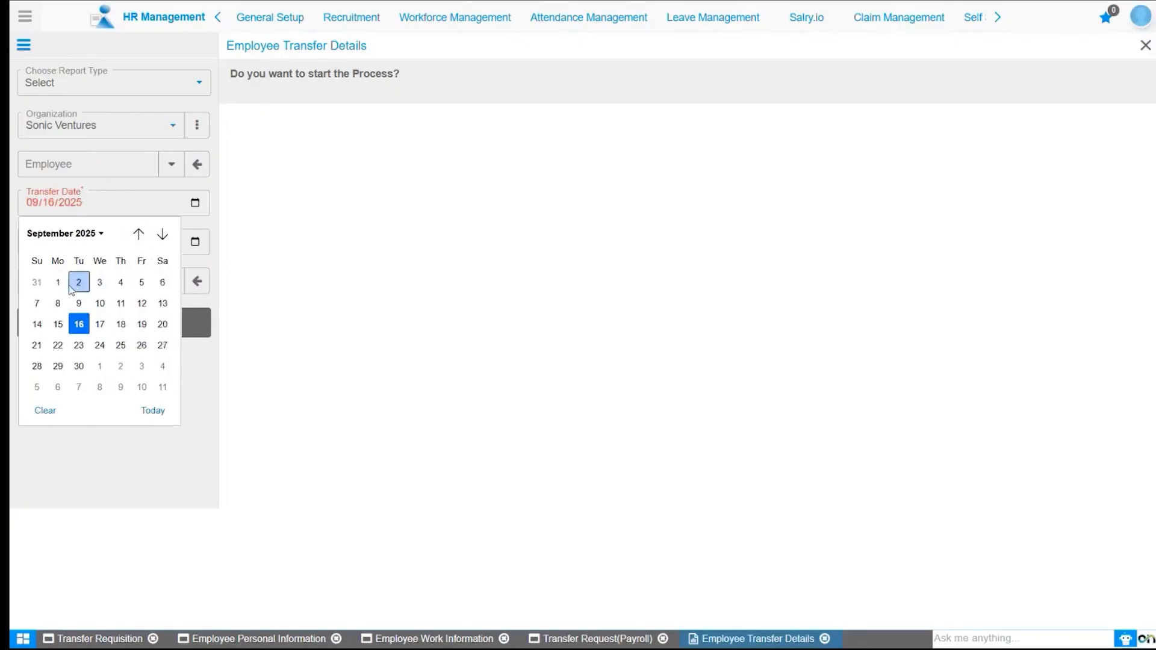
left_click(57, 283)
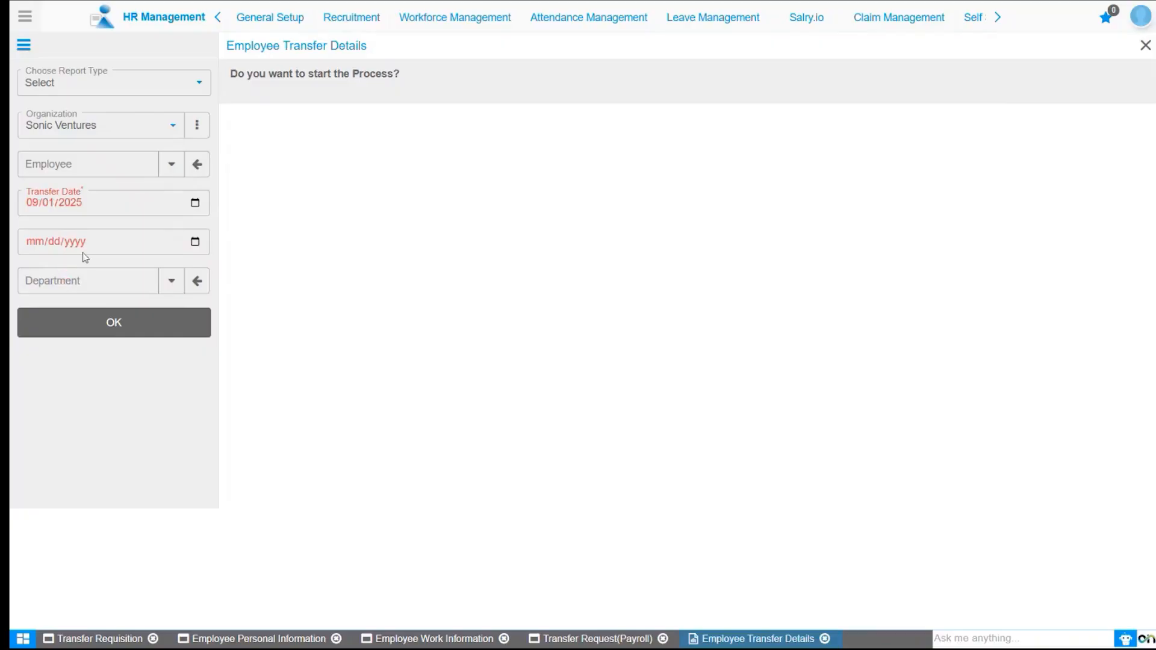
left_click(194, 242)
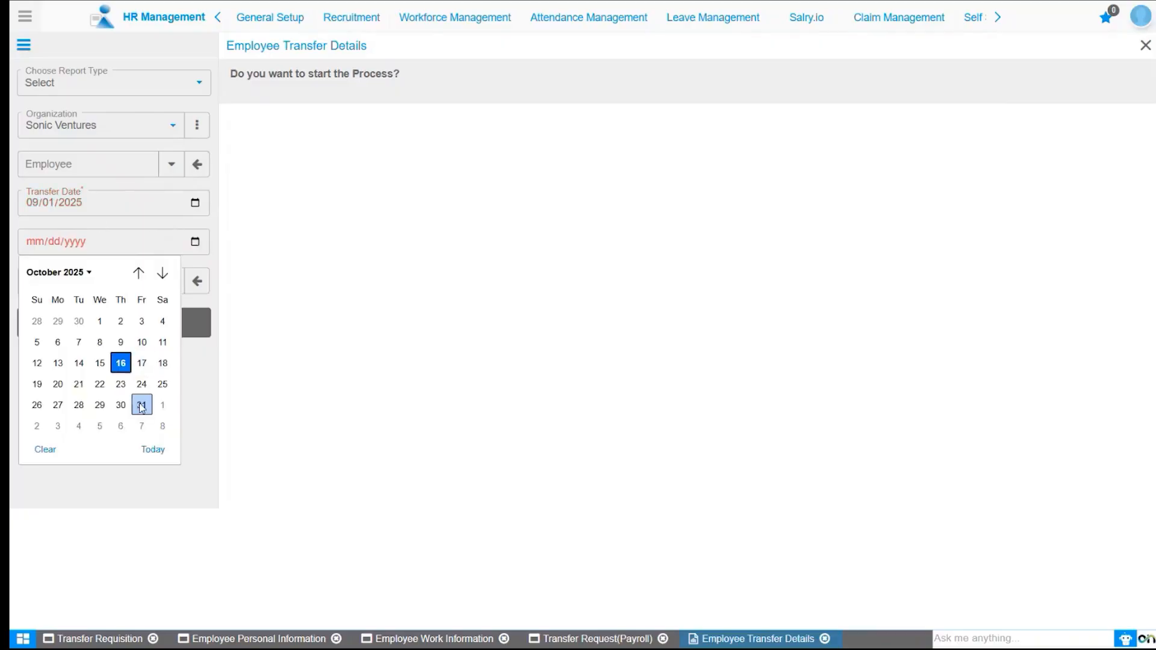
left_click(140, 406)
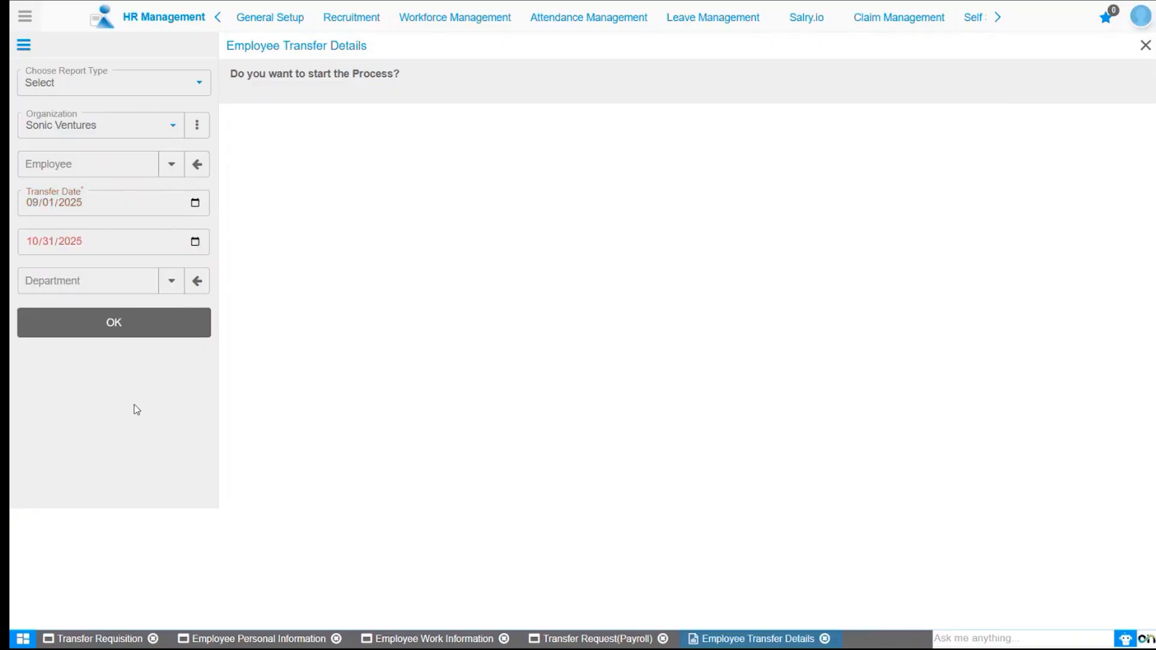
left_click(167, 289)
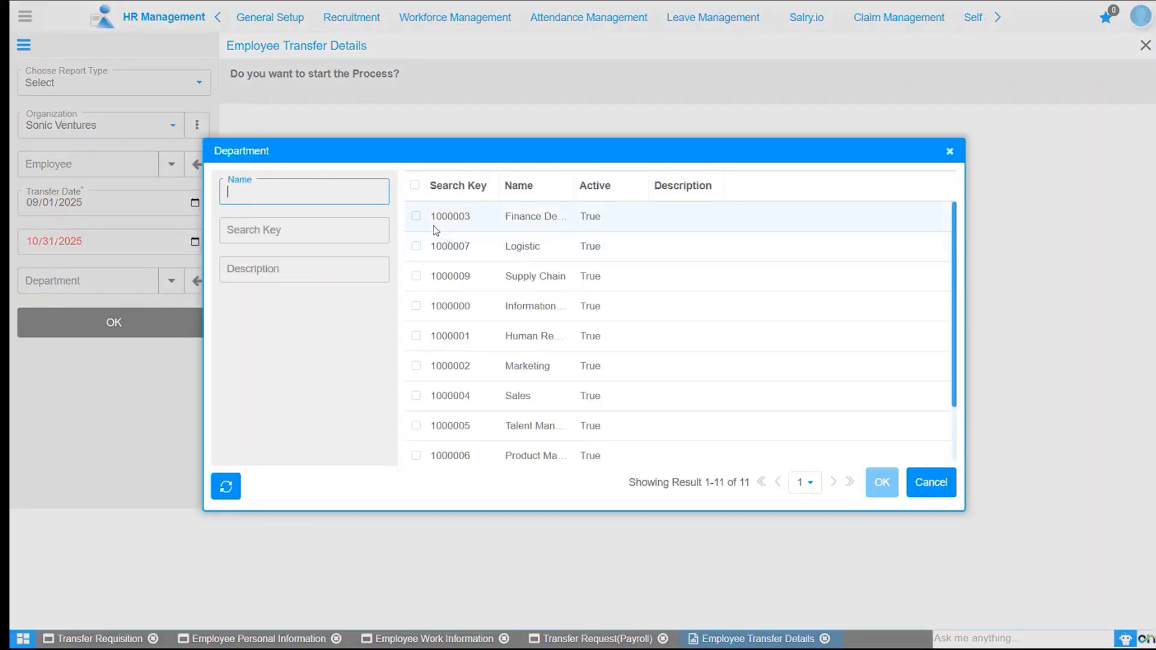
left_click(415, 217)
left_click(416, 246)
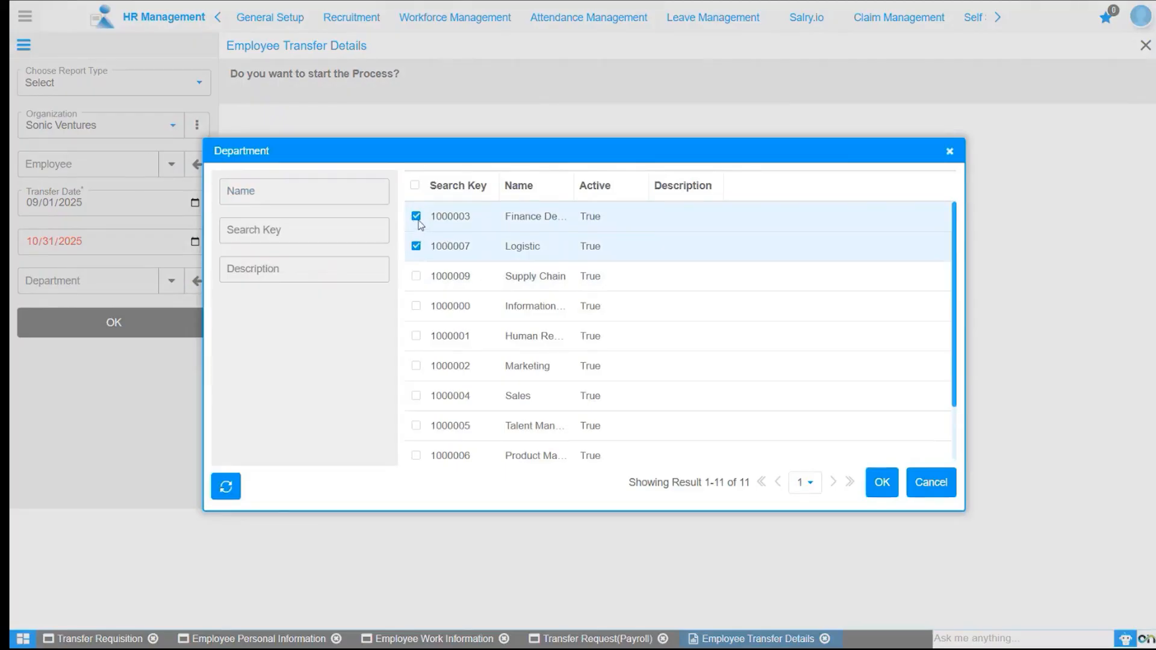
left_click(416, 218)
left_click(416, 247)
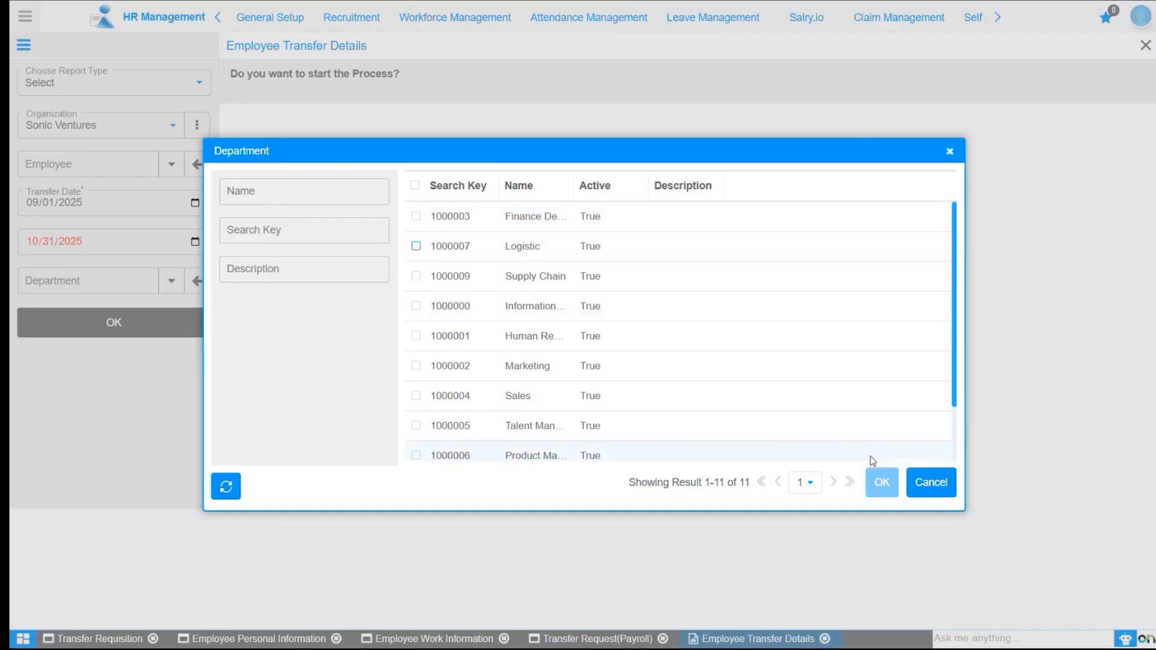
left_click(928, 483)
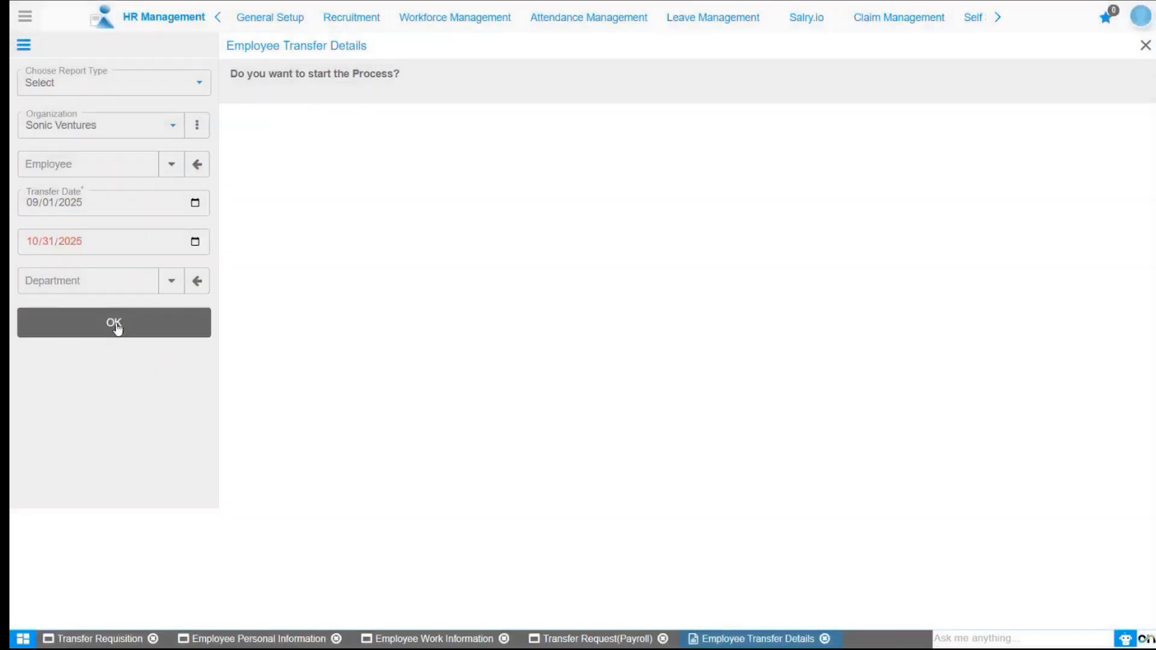
- Generate the Employee Transfer Details report and examine all its columns at 80% zoom
left_click(114, 323)
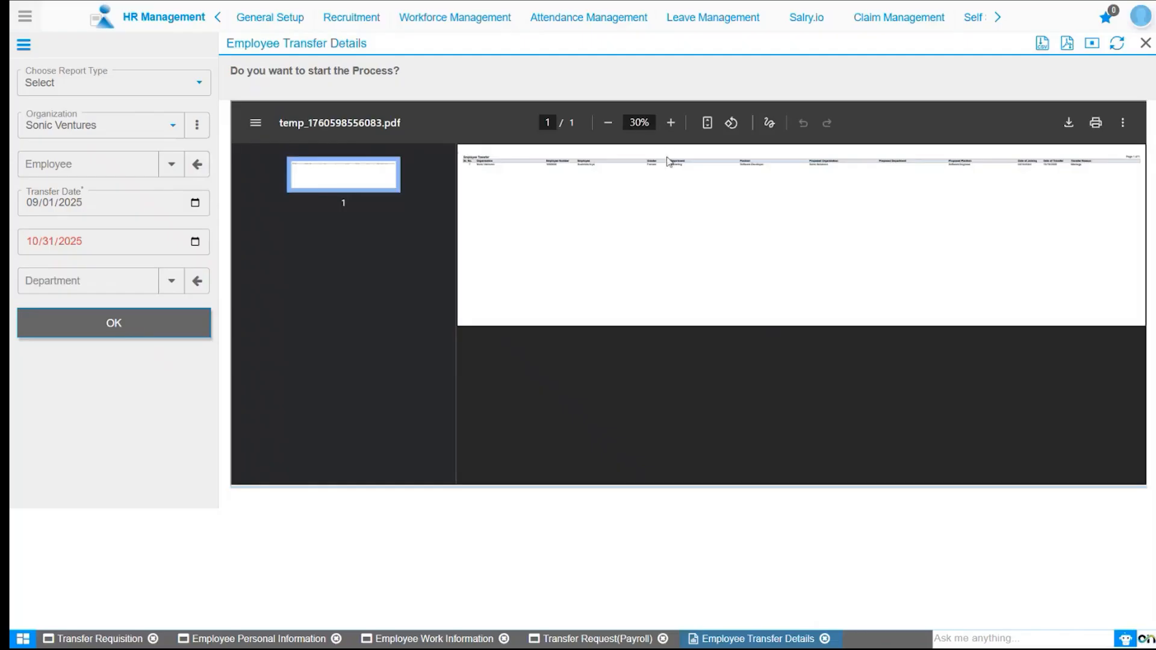
left_click(670, 122)
left_click(670, 123)
left_click(670, 123)
left_click(670, 123)
left_click(670, 123)
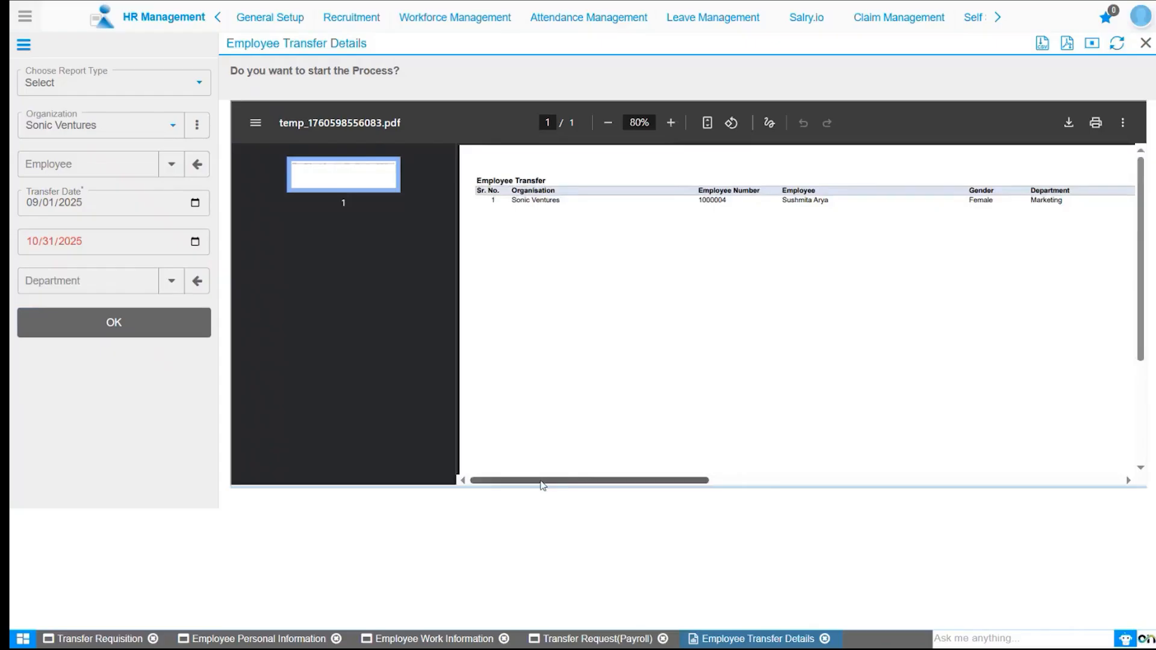
left_click_drag(542, 485, 811, 485)
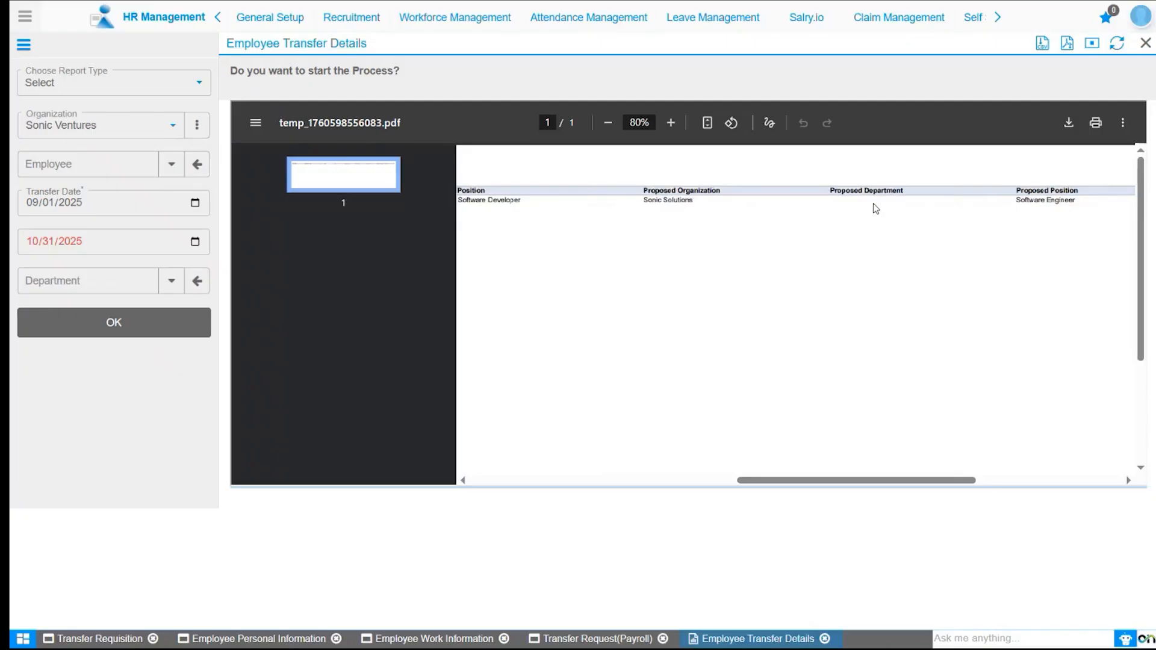
left_click_drag(839, 480, 566, 480)
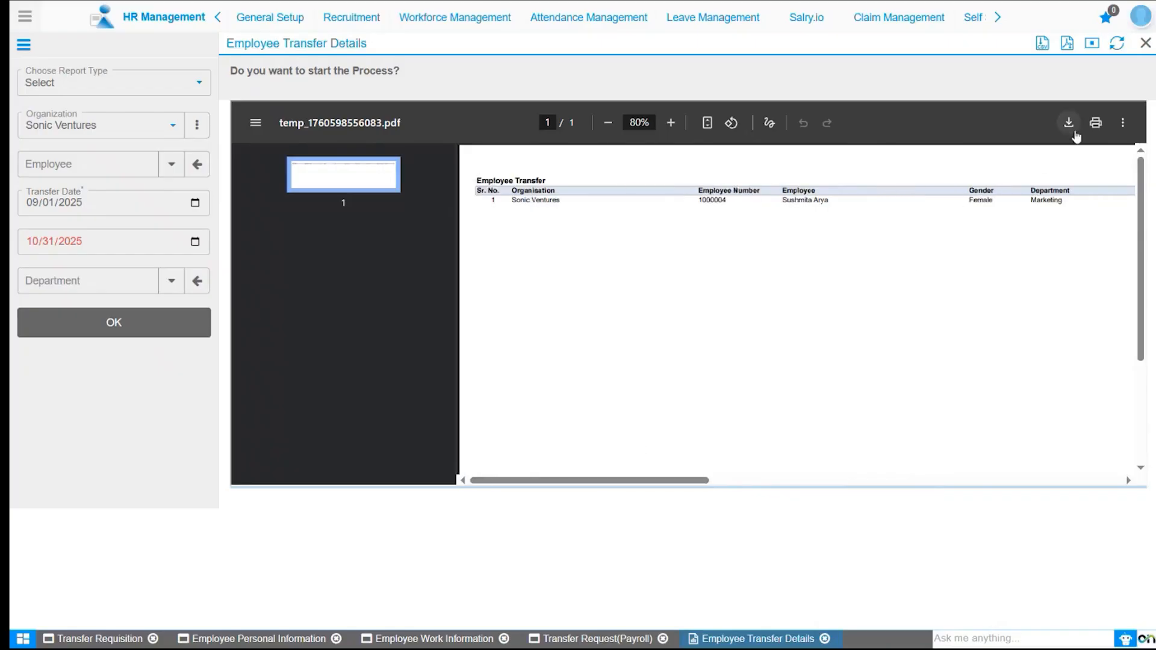